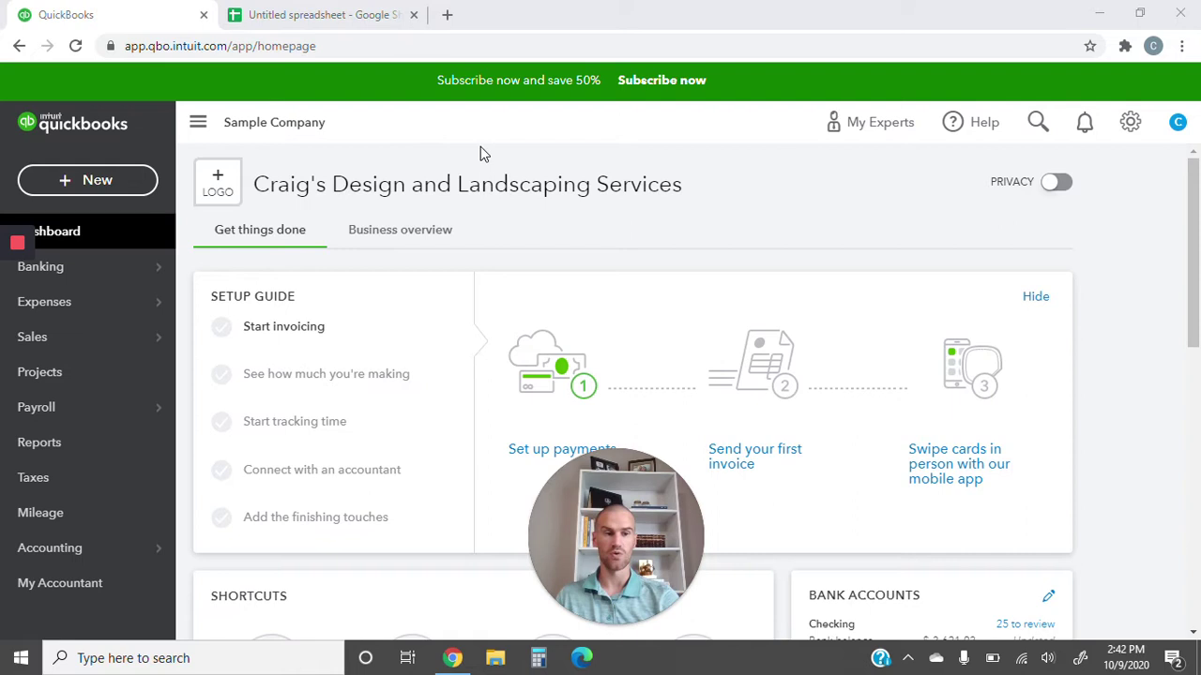
# Step: Create a new recurring transaction template with Sales Receipt as its transaction type
pyautogui.click(1131, 122)
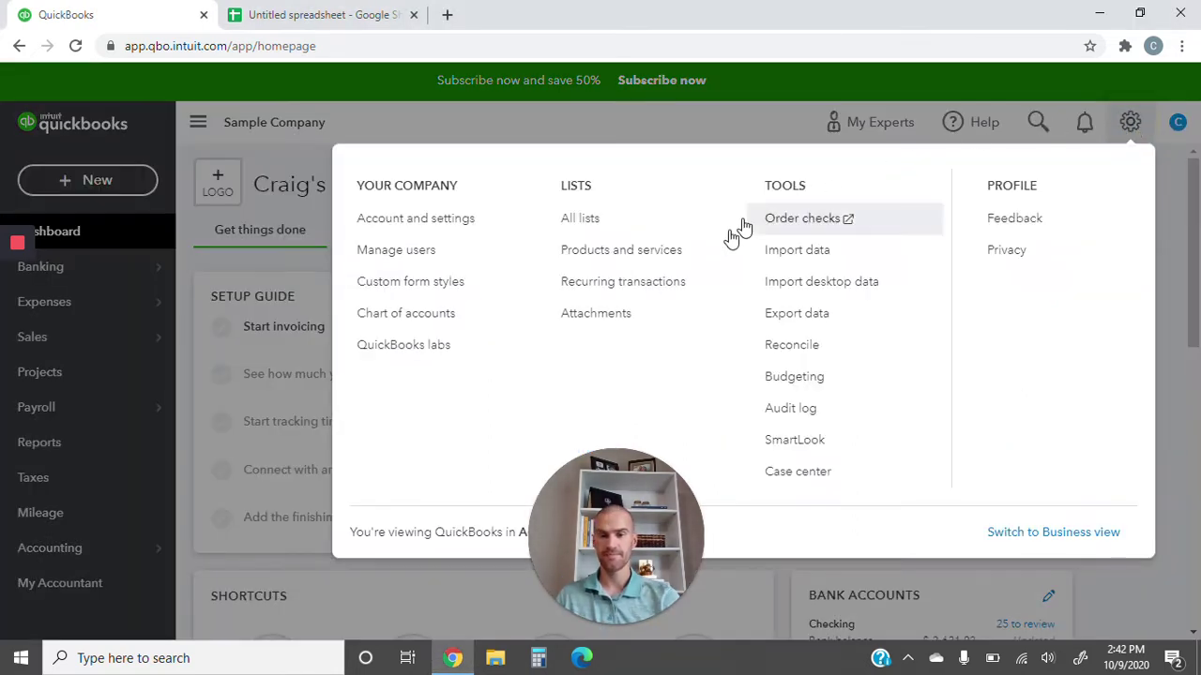
pyautogui.click(655, 285)
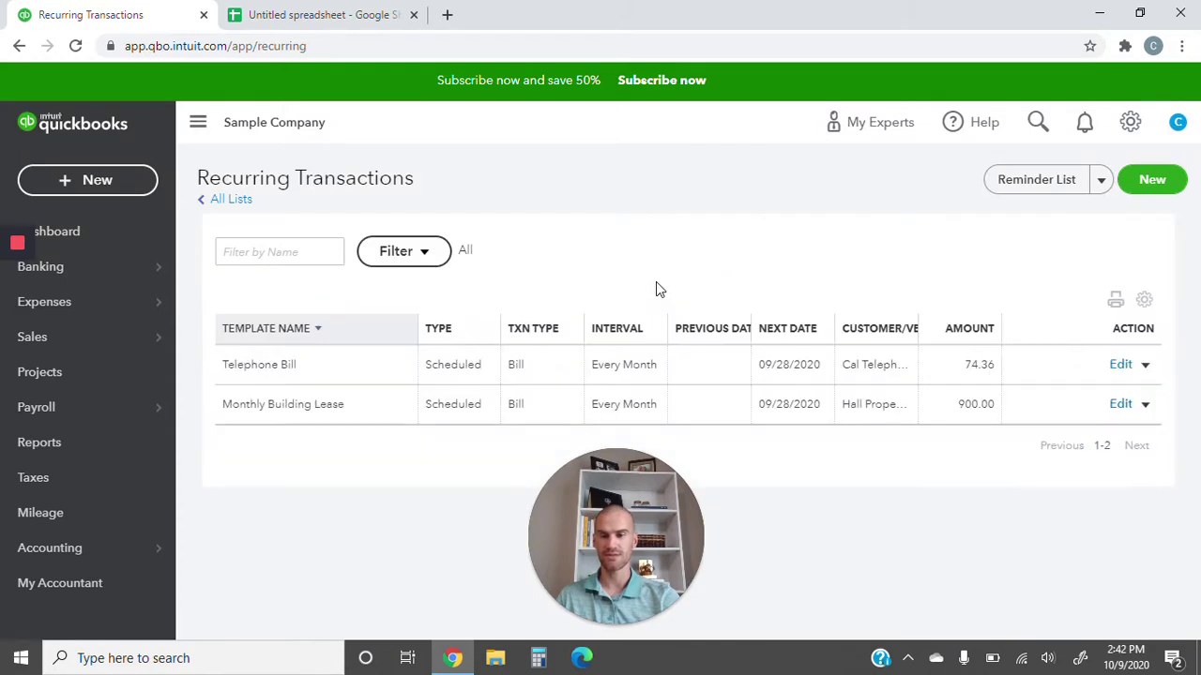
pyautogui.click(1155, 180)
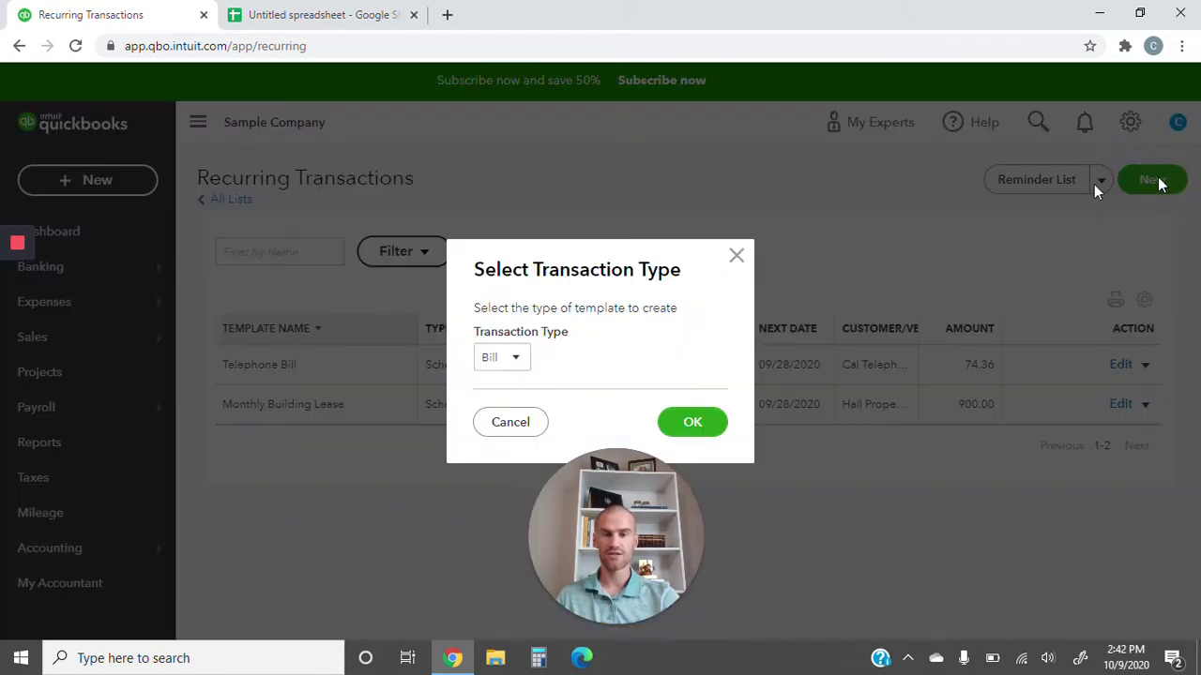
pyautogui.click(511, 356)
pyautogui.moveTo(608, 255); pyautogui.dragTo(614, 363)
pyautogui.click(533, 272)
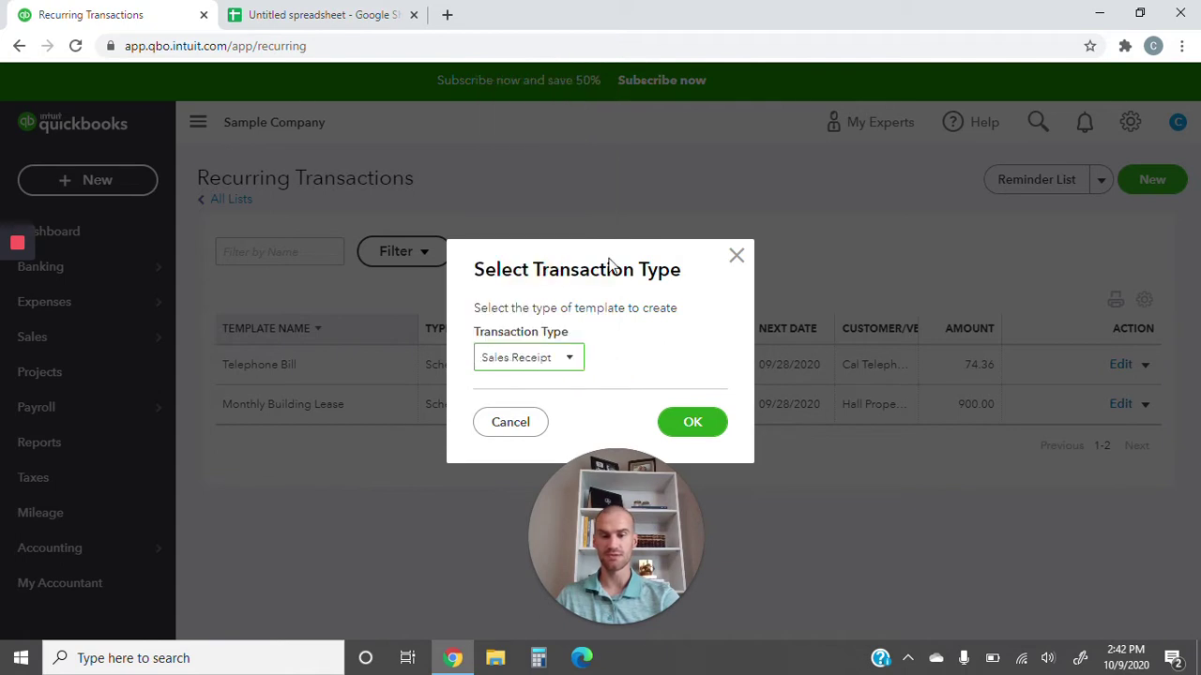
pyautogui.click(712, 424)
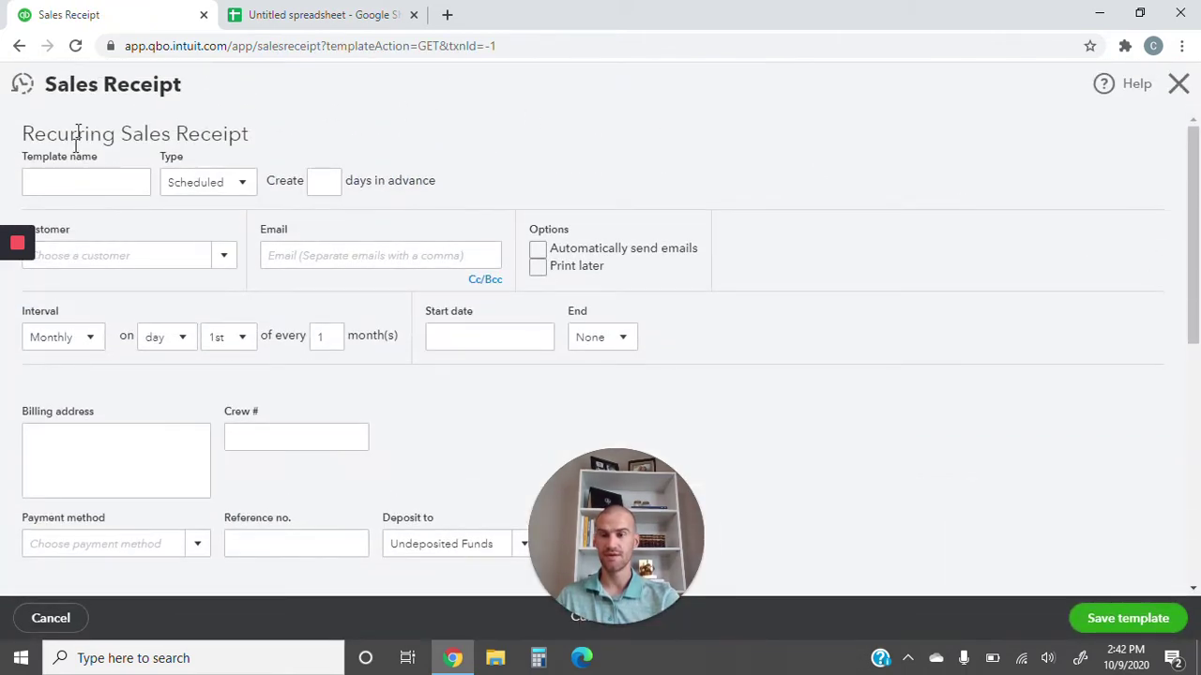
# Step: Name the recurring sales receipt template "Daily Sales" and set its type to Unscheduled
pyautogui.click(77, 184)
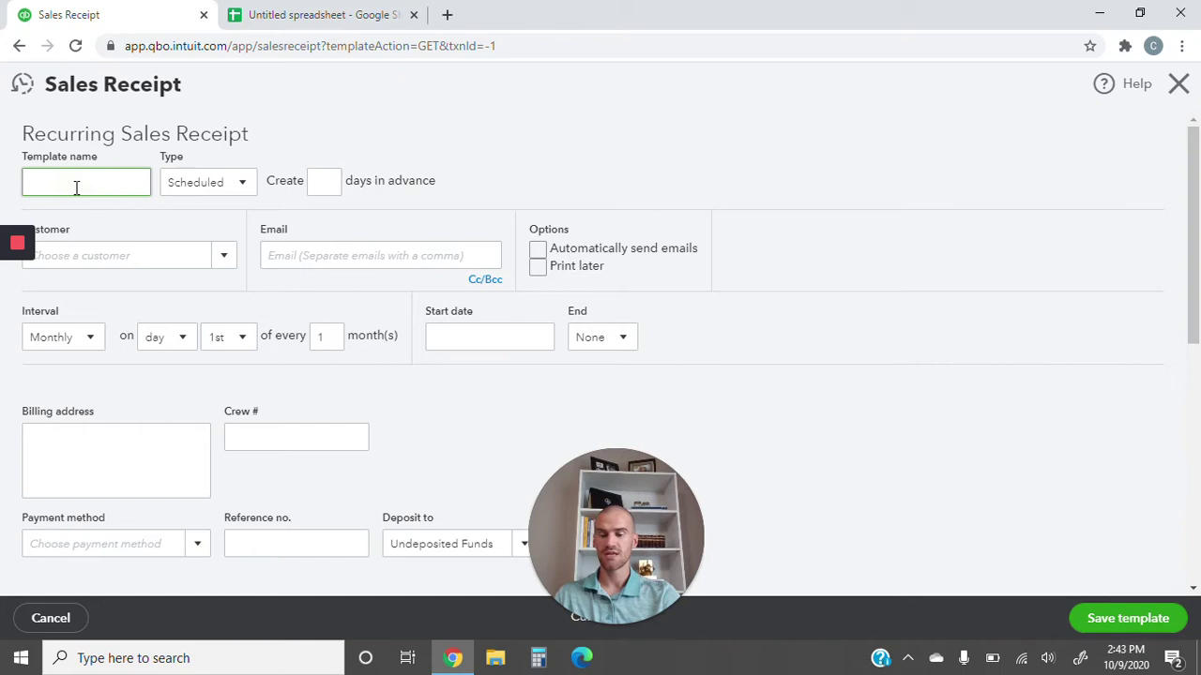
pyautogui.write('Daily Sales')
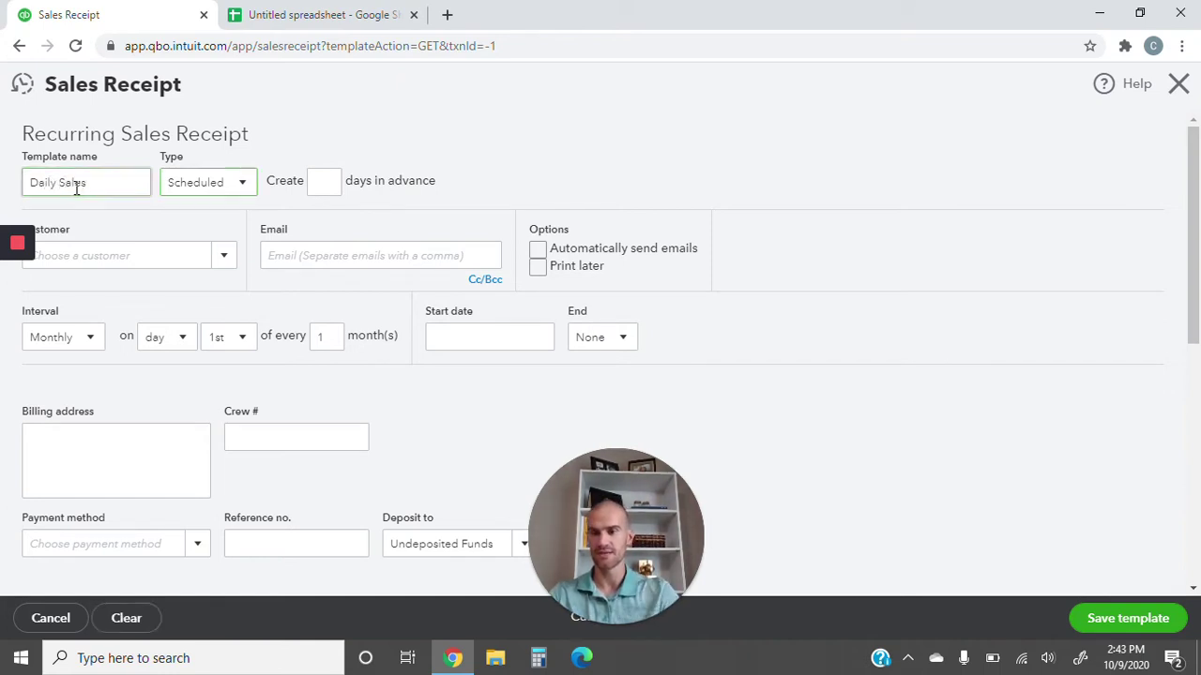
pyautogui.click(240, 190)
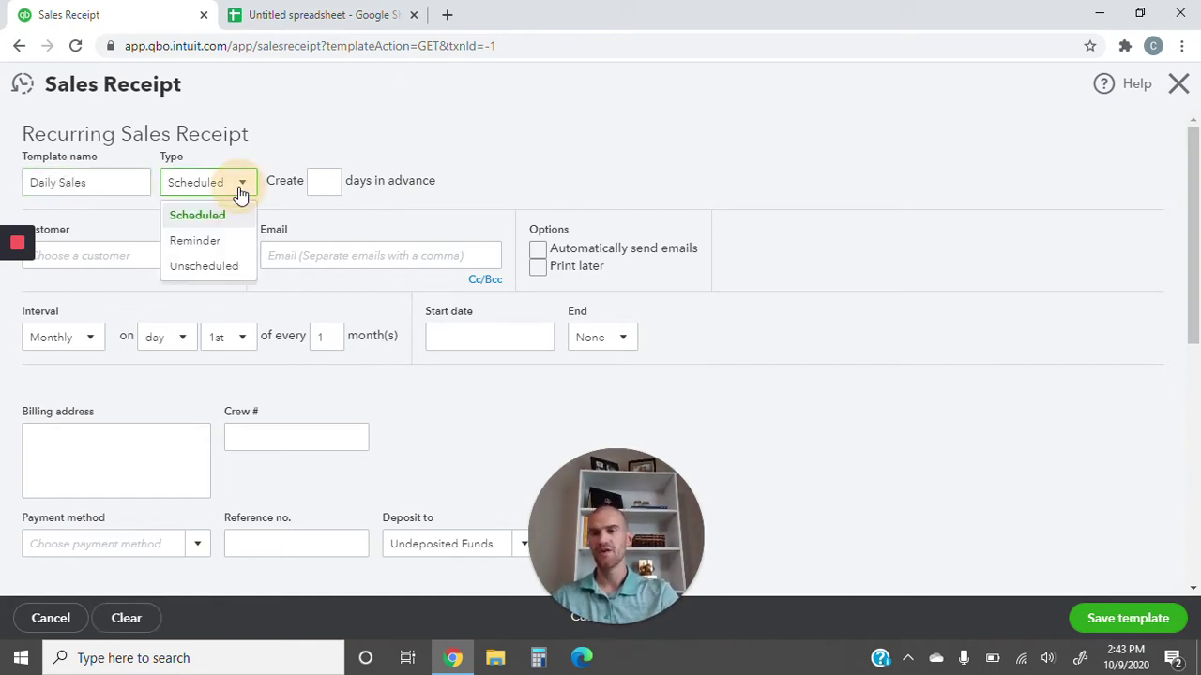
pyautogui.click(187, 267)
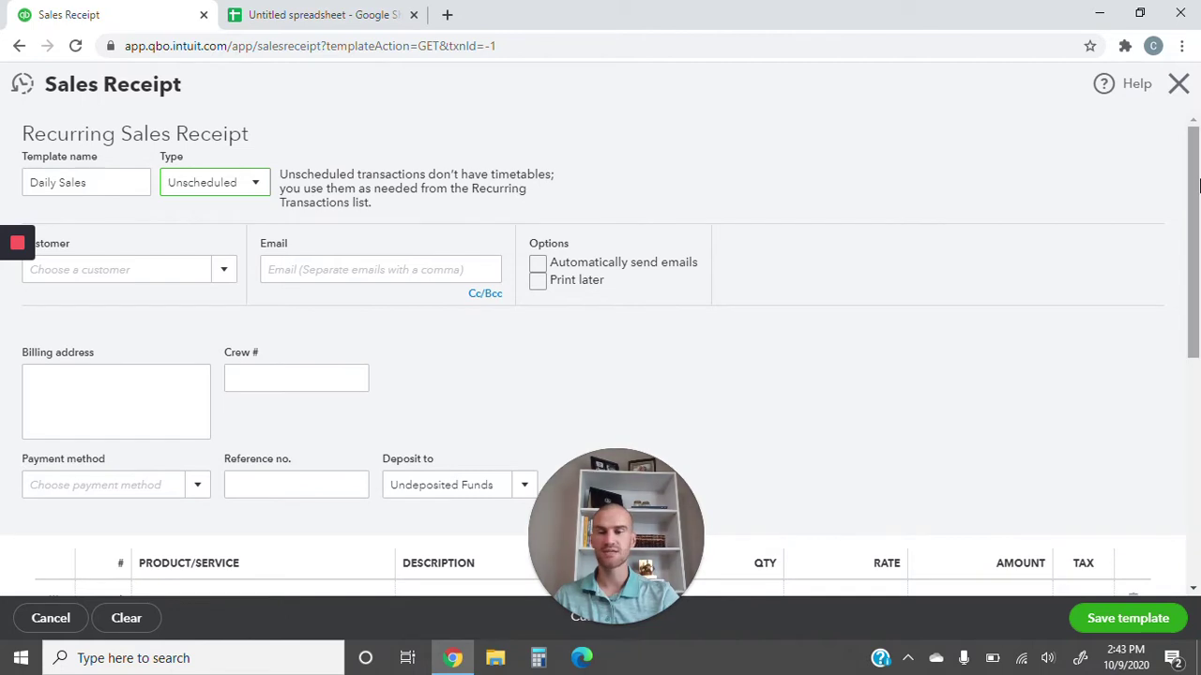
# Step: Assign the existing Daily Sales customer to the template and set the deposit account to Checking
pyautogui.moveTo(1198, 185); pyautogui.dragTo(1192, 215)
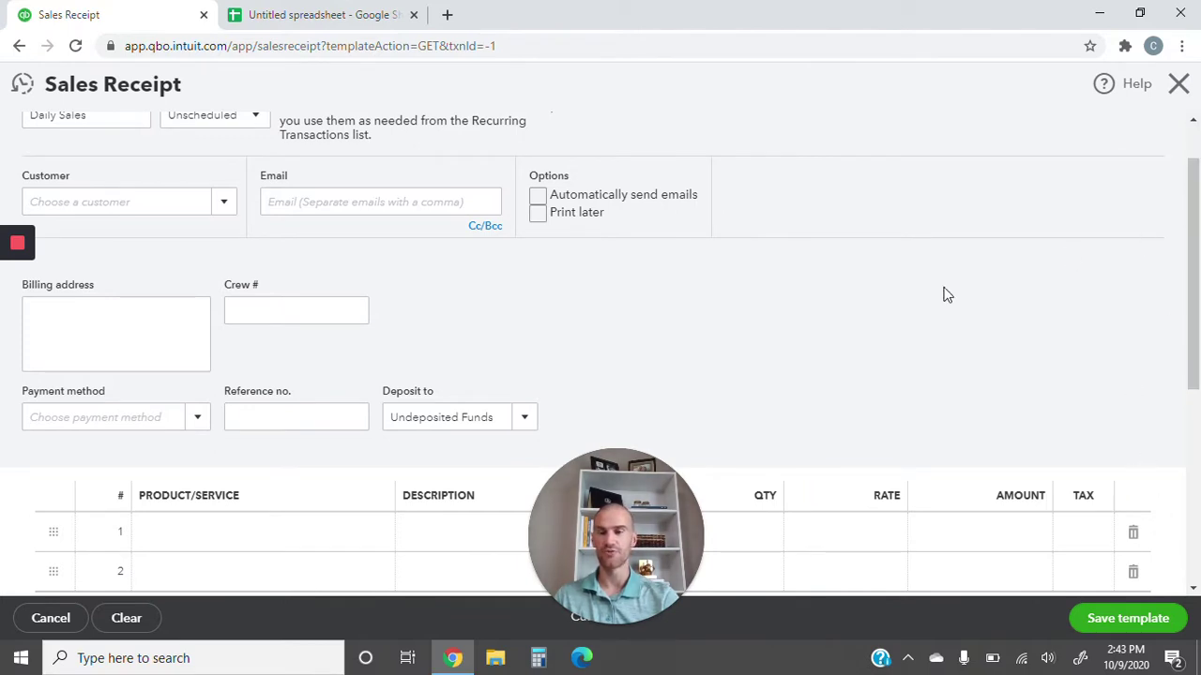
pyautogui.click(167, 205)
pyautogui.write('Daily Sales')
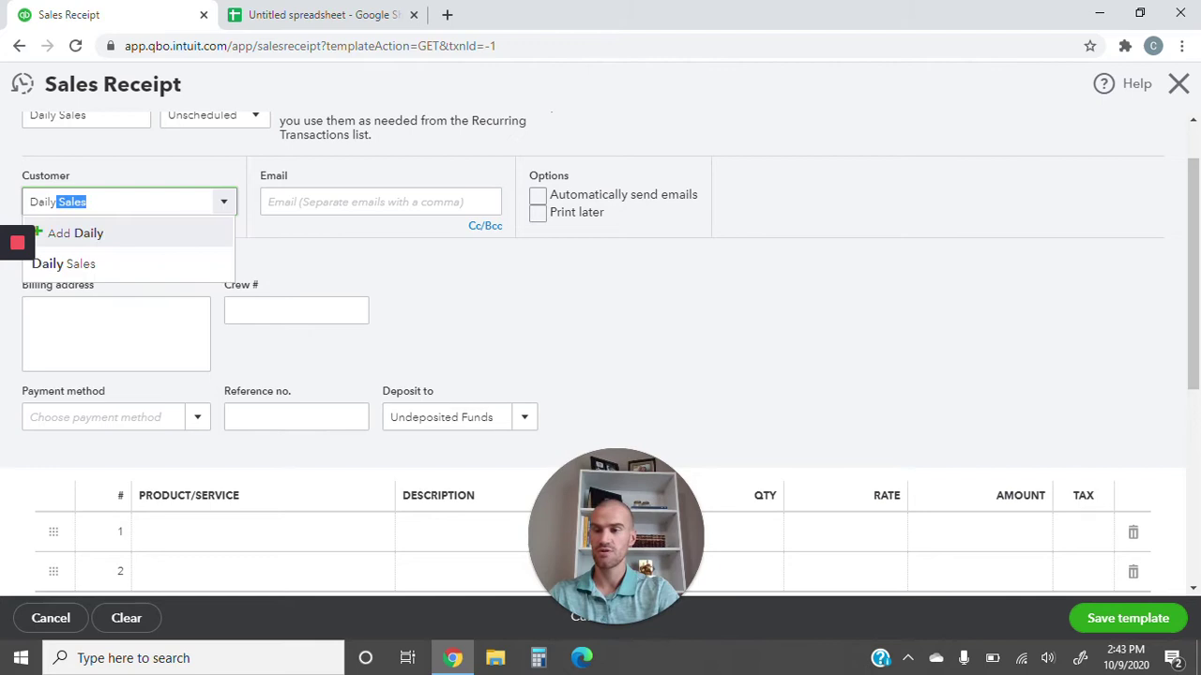
pyautogui.click(120, 265)
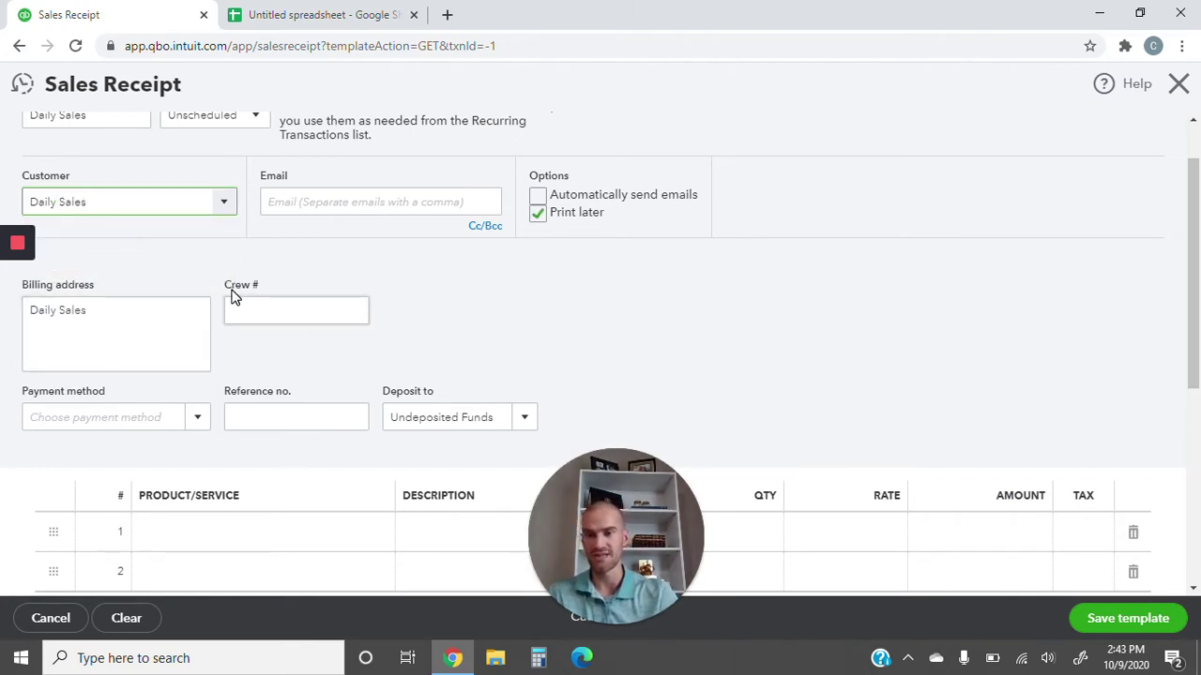
pyautogui.moveTo(1196, 272); pyautogui.dragTo(1197, 353)
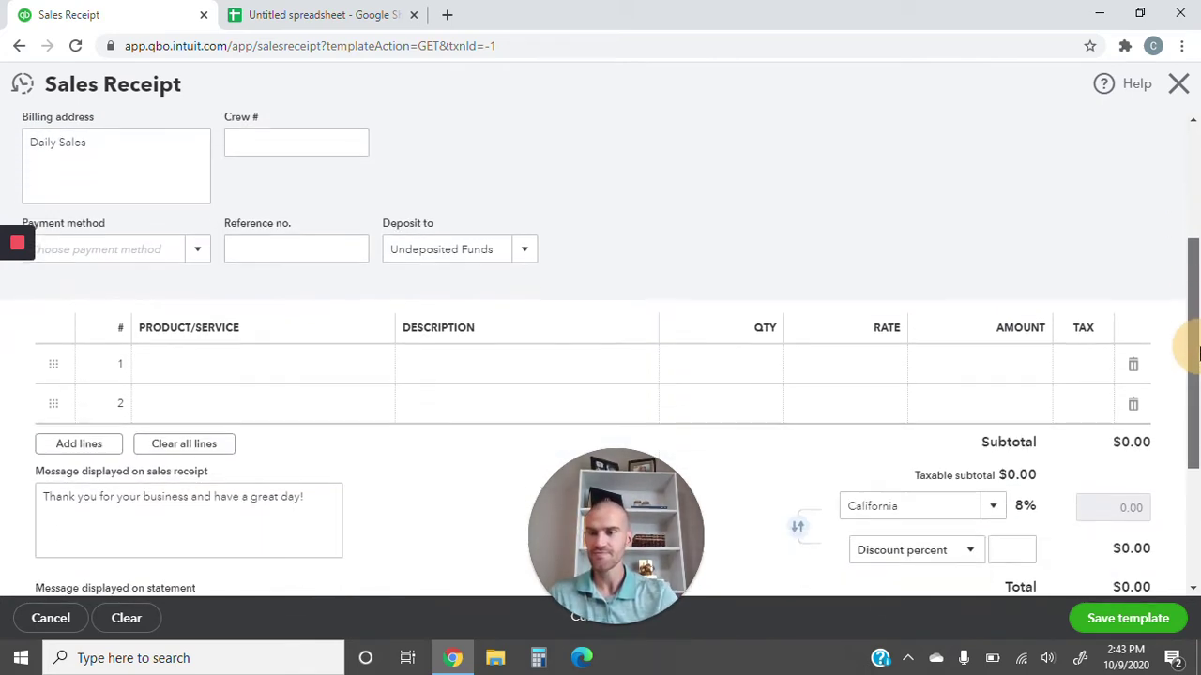
pyautogui.click(531, 253)
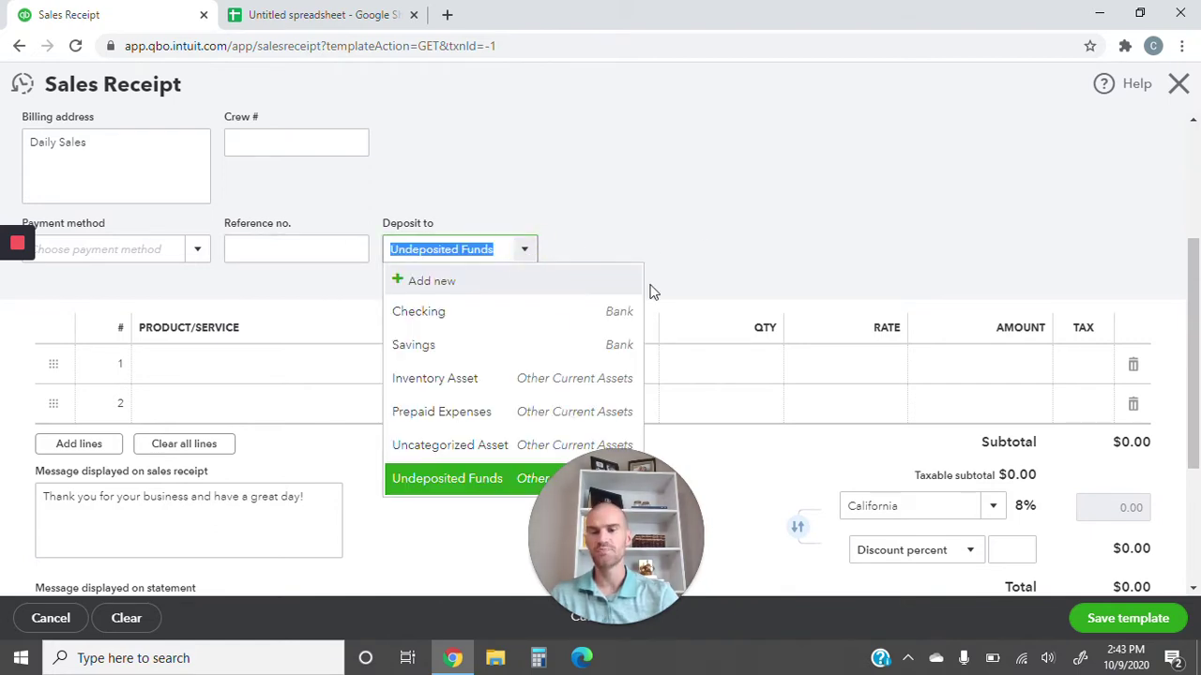
pyautogui.click(531, 321)
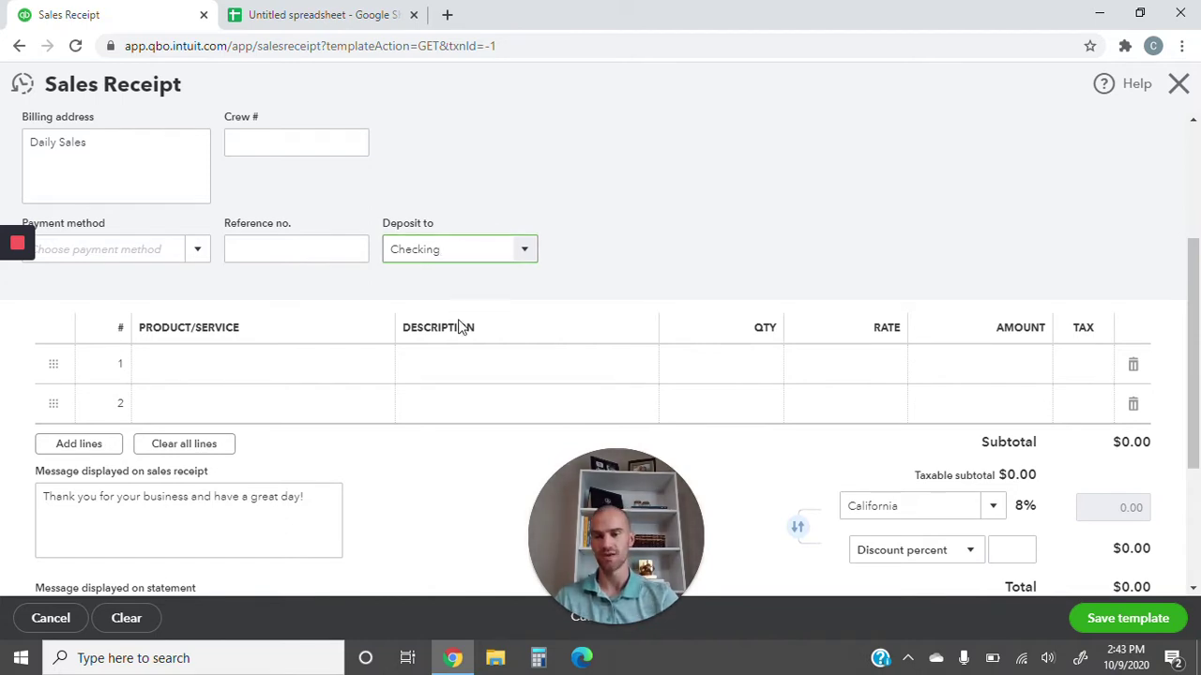
# Step: Switch to the Google Sheets spreadsheet and examine its Sales Summary, Payment Summary and Cash Payouts sections
pyautogui.click(280, 16)
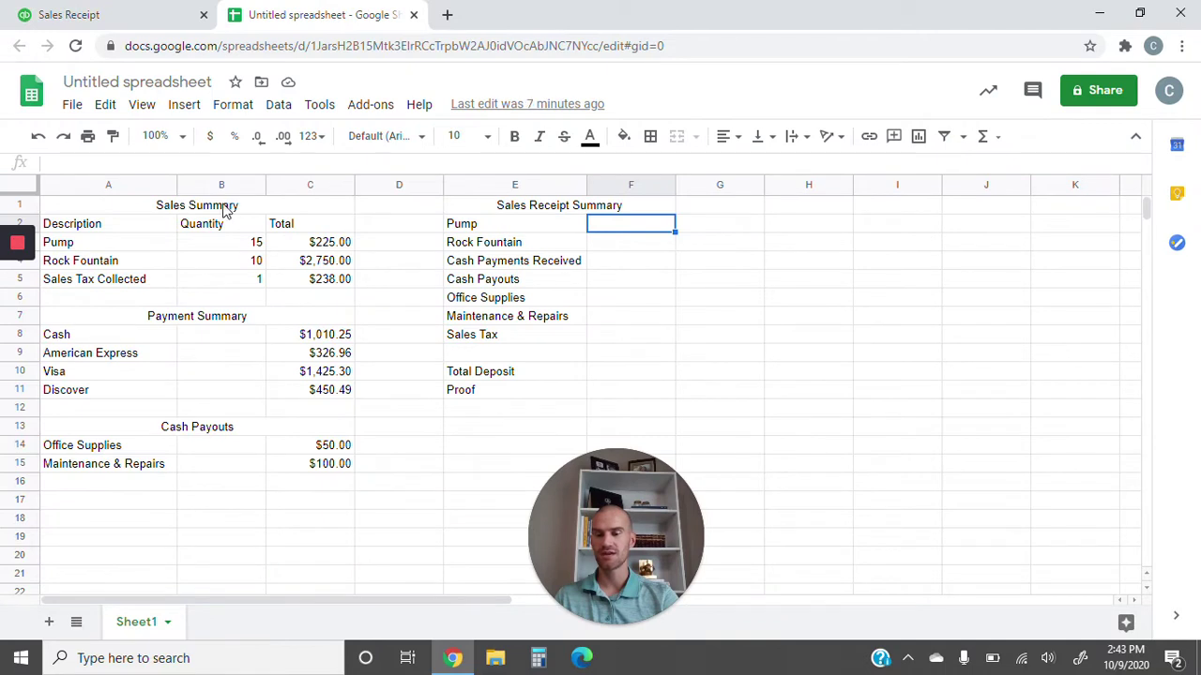
pyautogui.moveTo(223, 208); pyautogui.dragTo(257, 469)
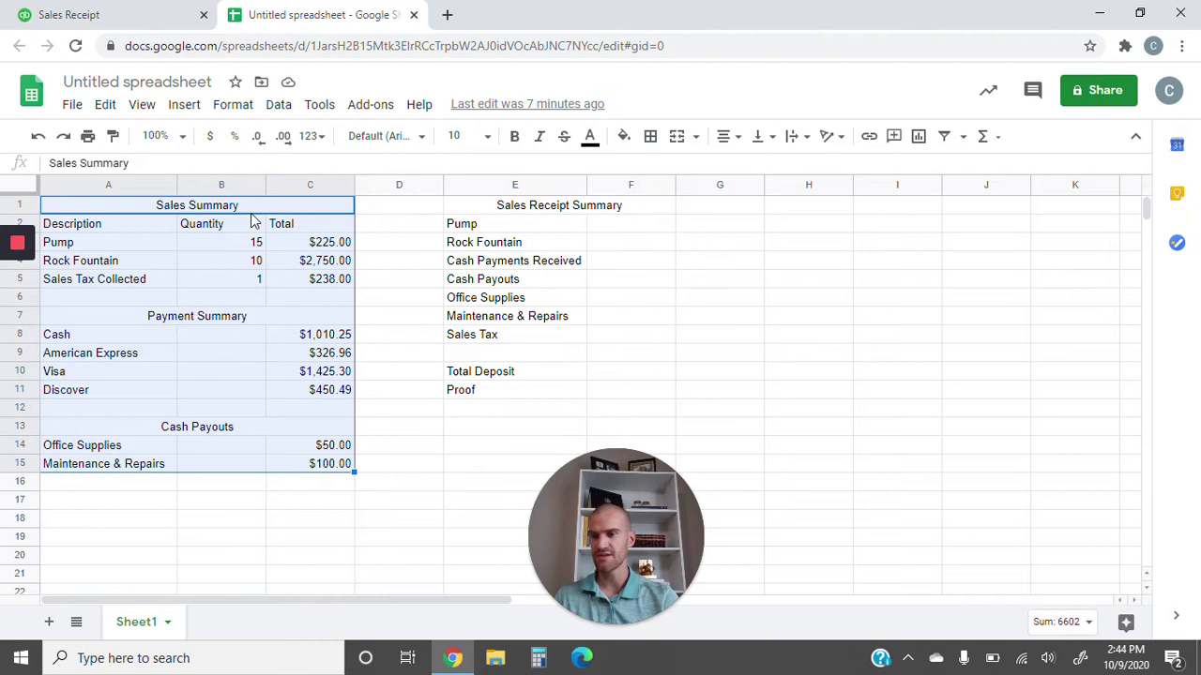
pyautogui.click(242, 242)
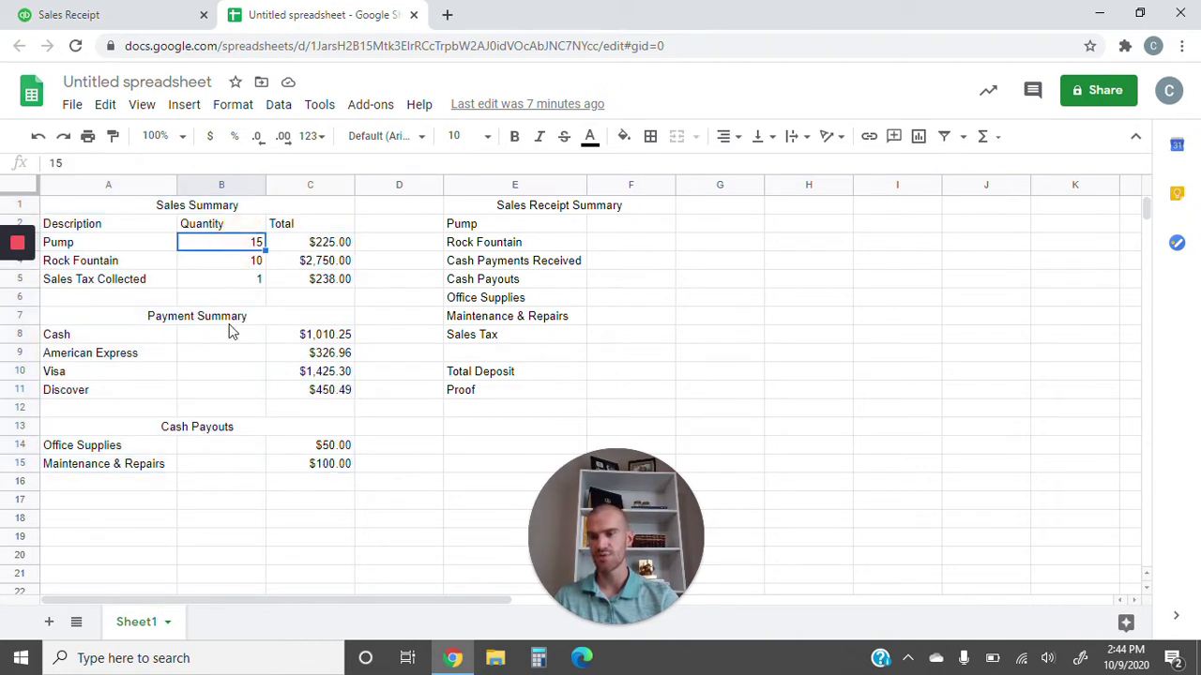
pyautogui.click(107, 336)
pyautogui.moveTo(107, 337); pyautogui.dragTo(330, 407)
pyautogui.click(185, 430)
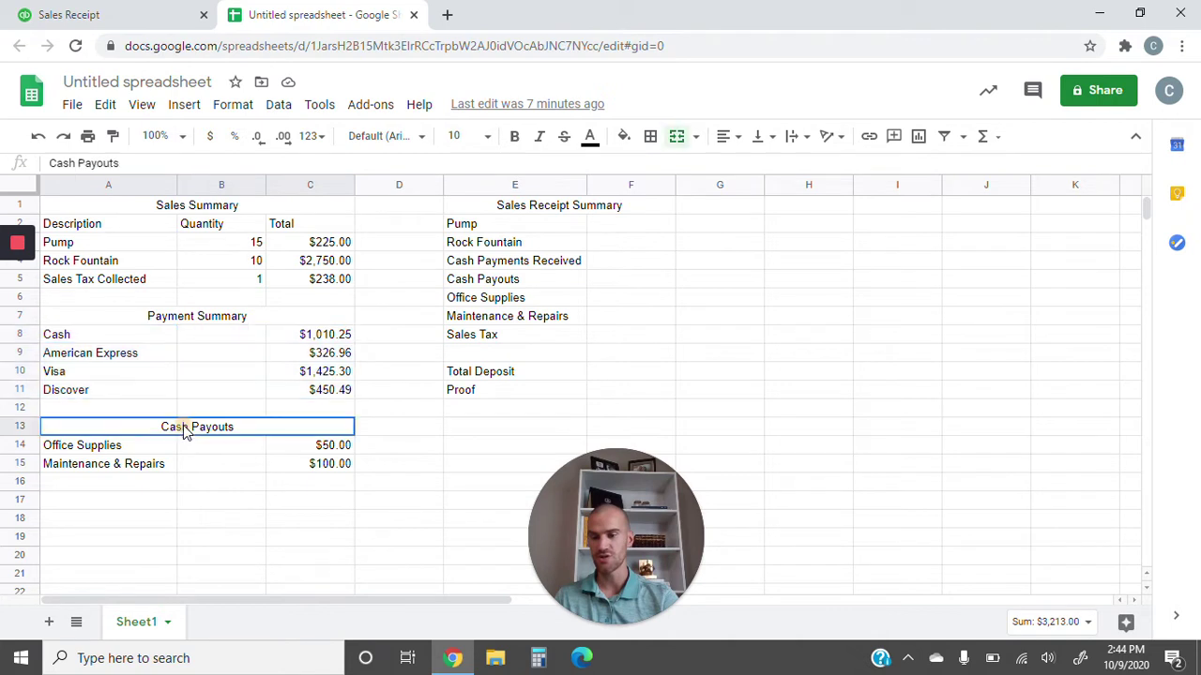
pyautogui.click(113, 449)
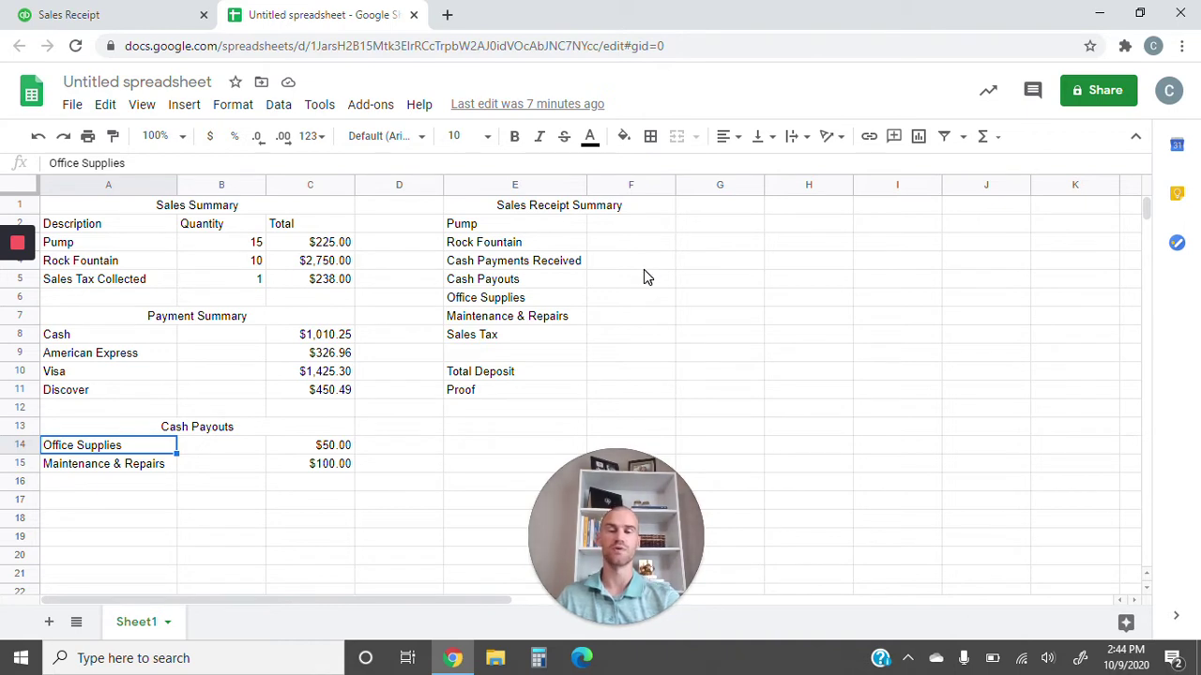
# Step: Link the Pump and Rock Fountain amounts in F2 and F3 of the Sales Receipt Summary to totals C3 and C4
pyautogui.click(620, 227)
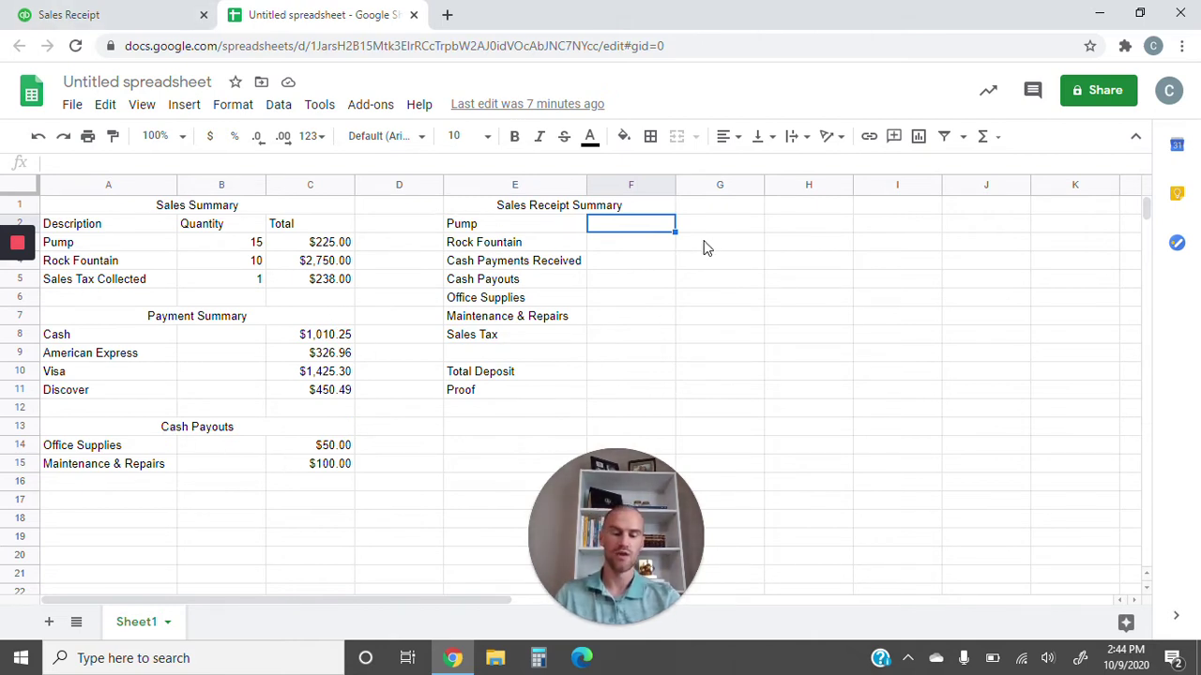
pyautogui.write('=')
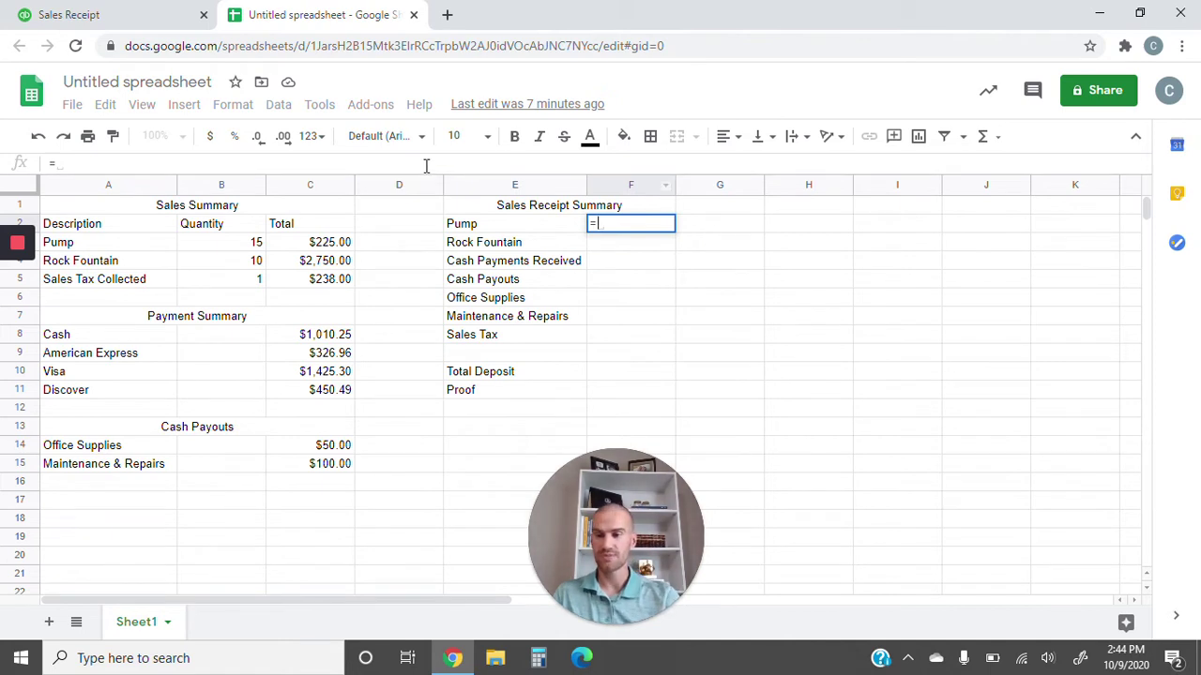
pyautogui.click(298, 243)
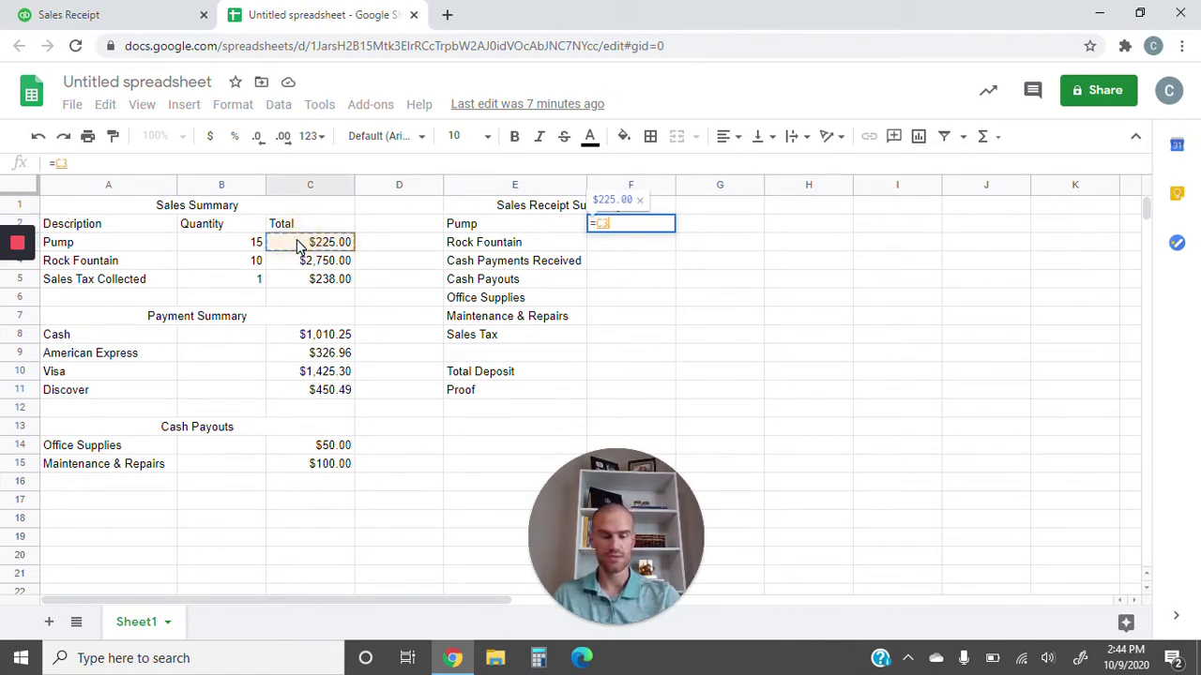
pyautogui.press('Return')
pyautogui.write('=')
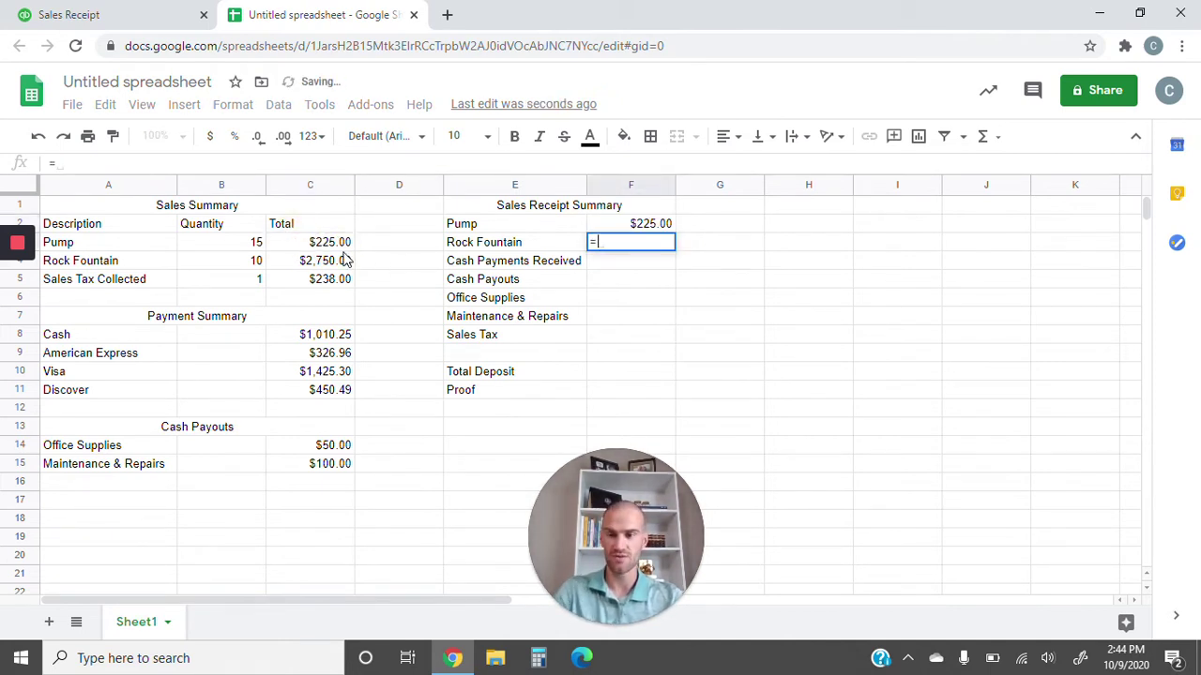
pyautogui.click(295, 263)
pyautogui.press('Return')
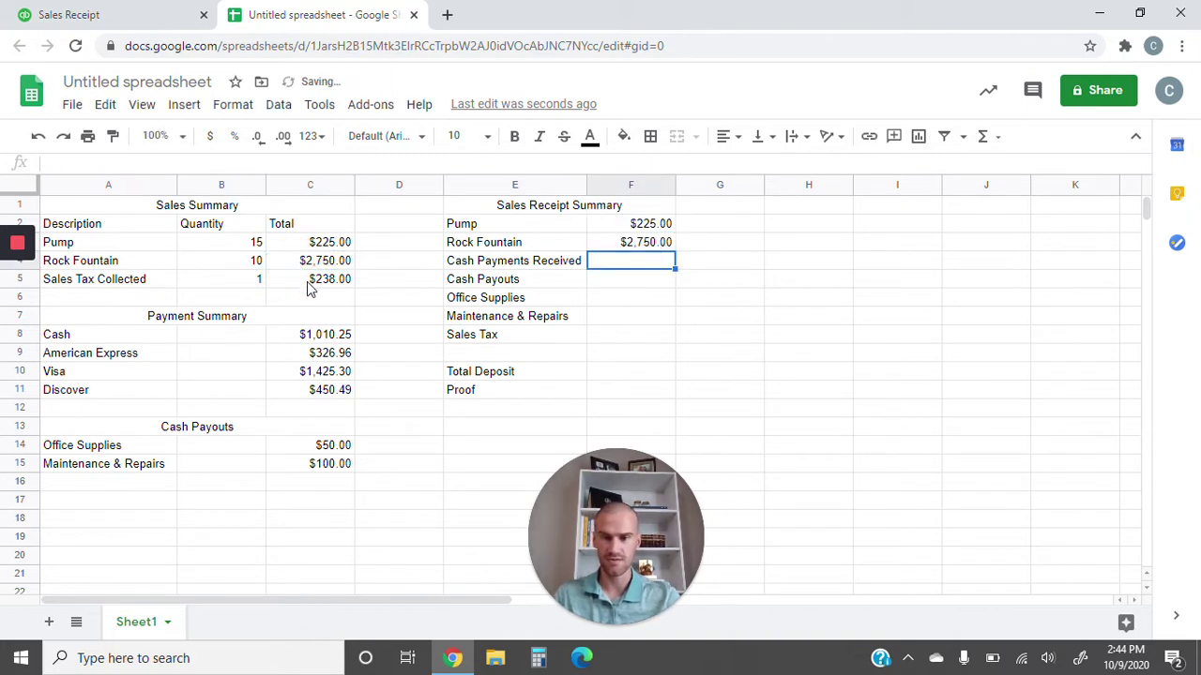
# Step: Enter Cash Payments Received in F4 as the negative of the cash total, using =-C8
pyautogui.write('=-')
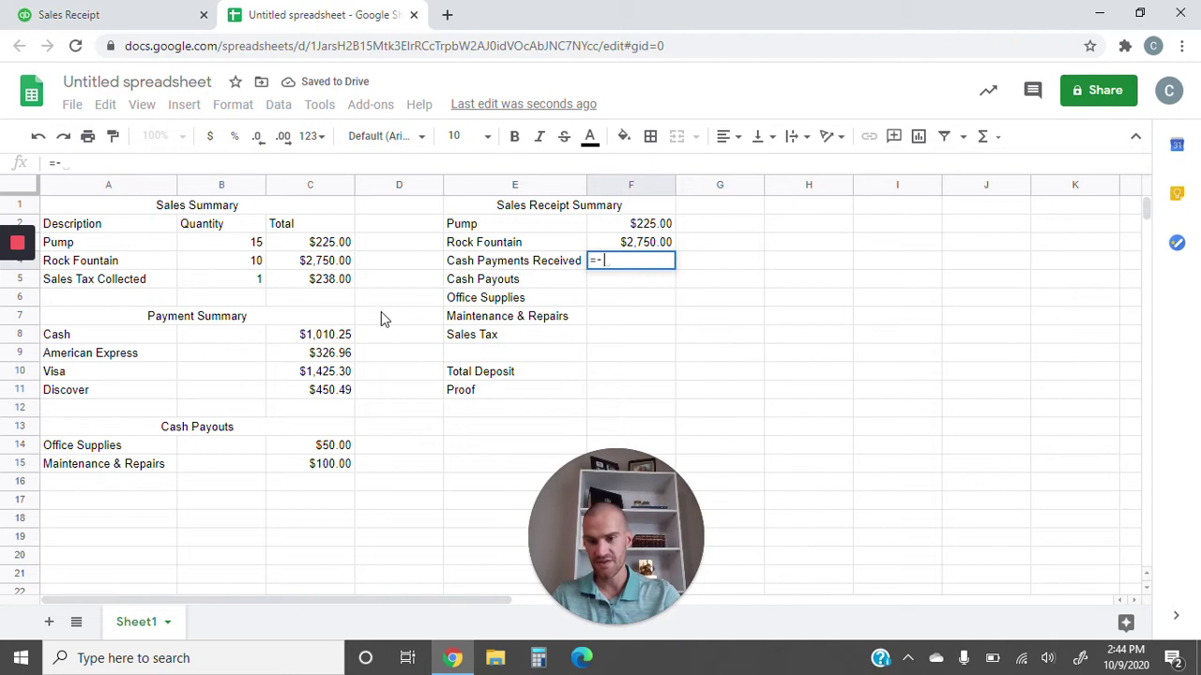
pyautogui.click(336, 338)
pyautogui.press('Return')
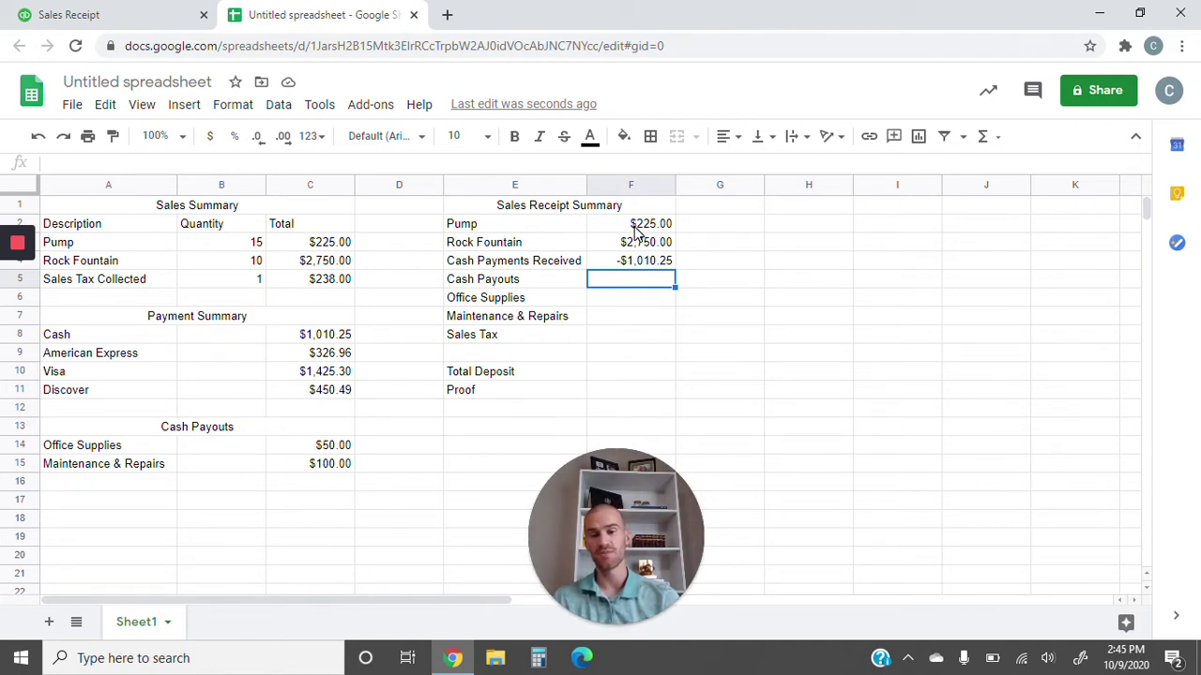
pyautogui.click(514, 263)
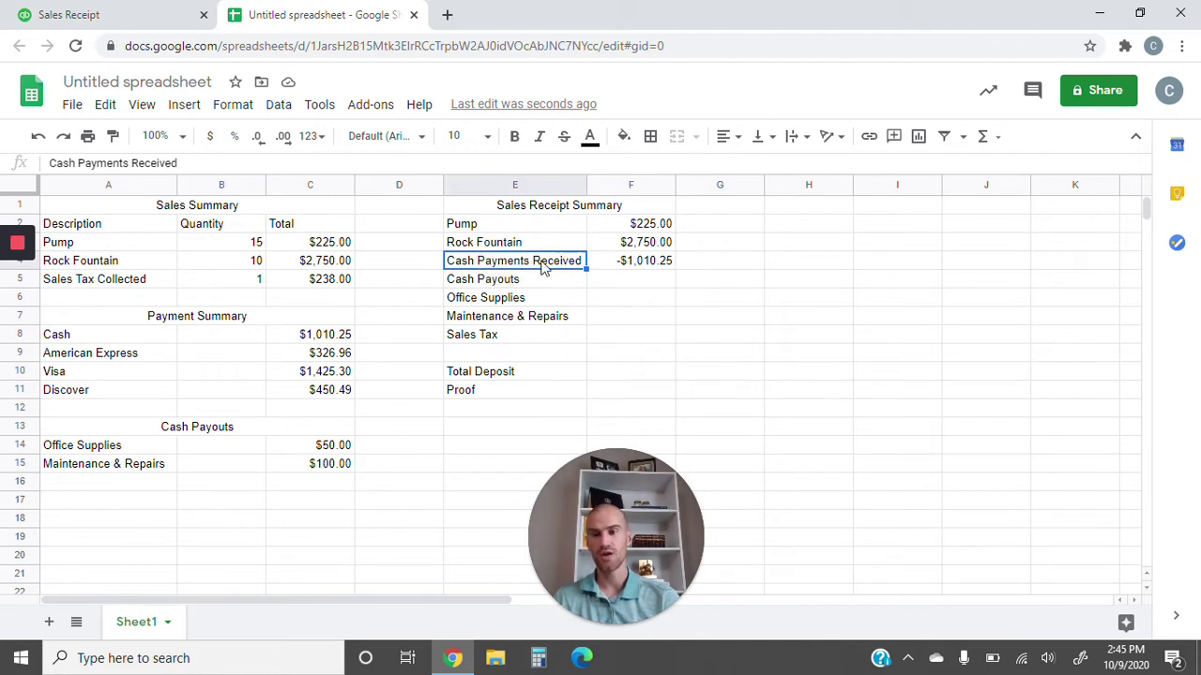
pyautogui.click(624, 265)
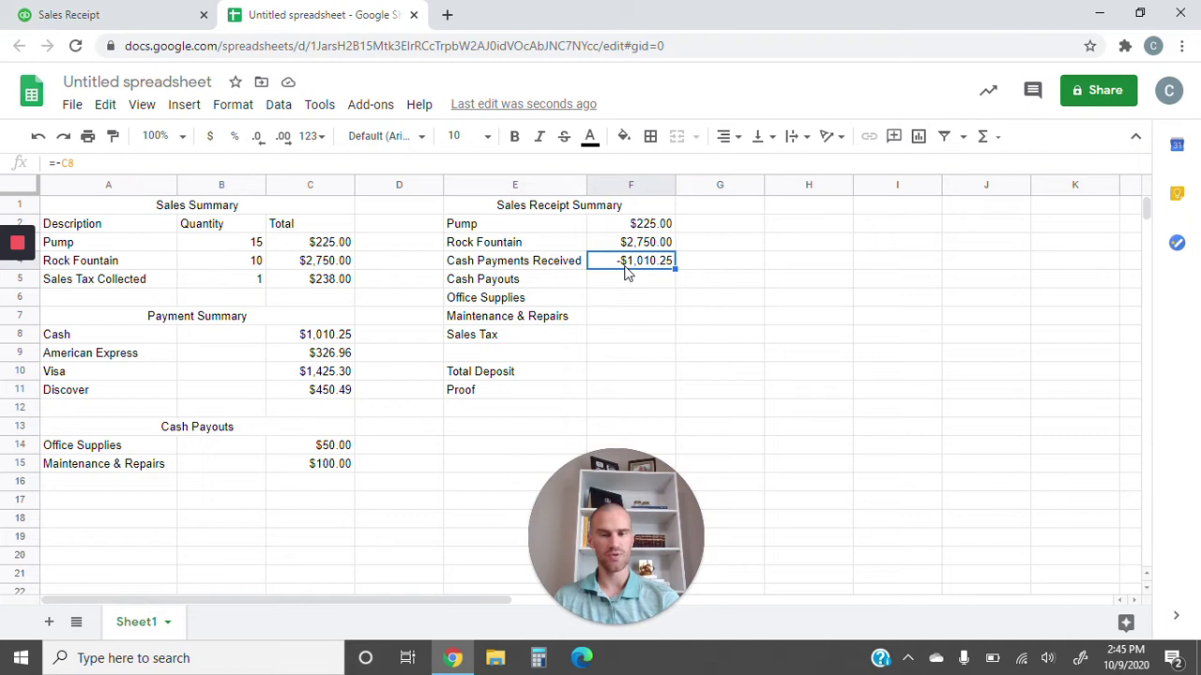
# Step: Calculate Cash Payouts in F5 by adding the office supplies and maintenance payouts, C14 and C15
pyautogui.click(604, 279)
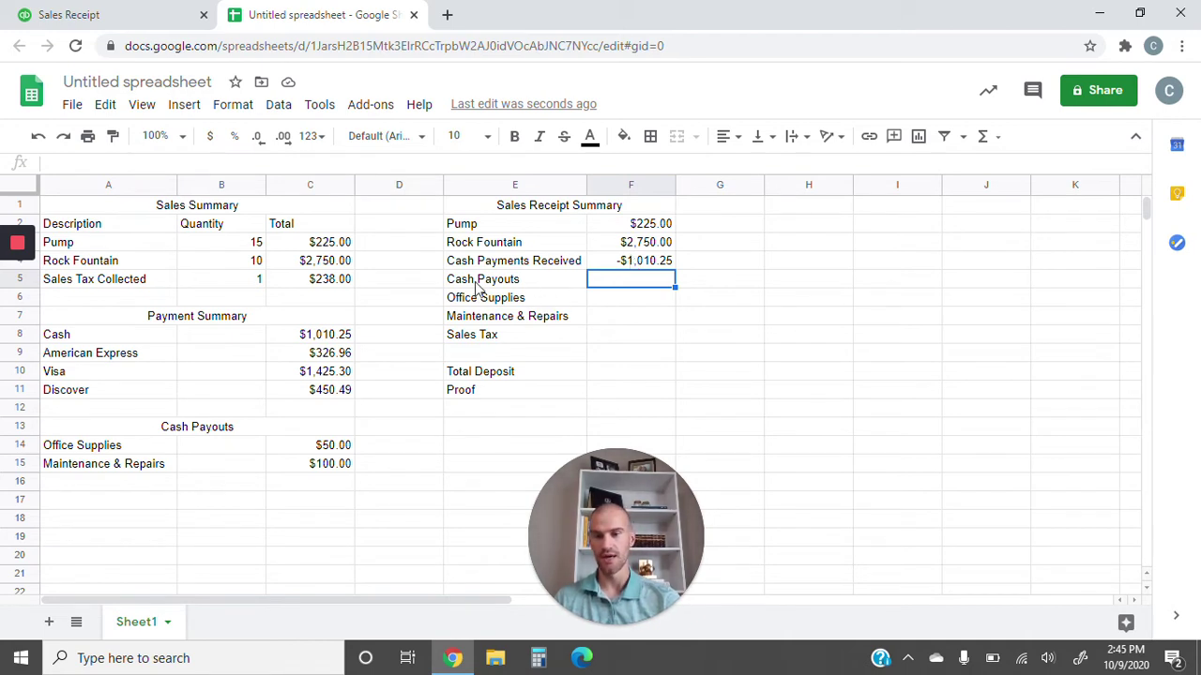
pyautogui.write('=')
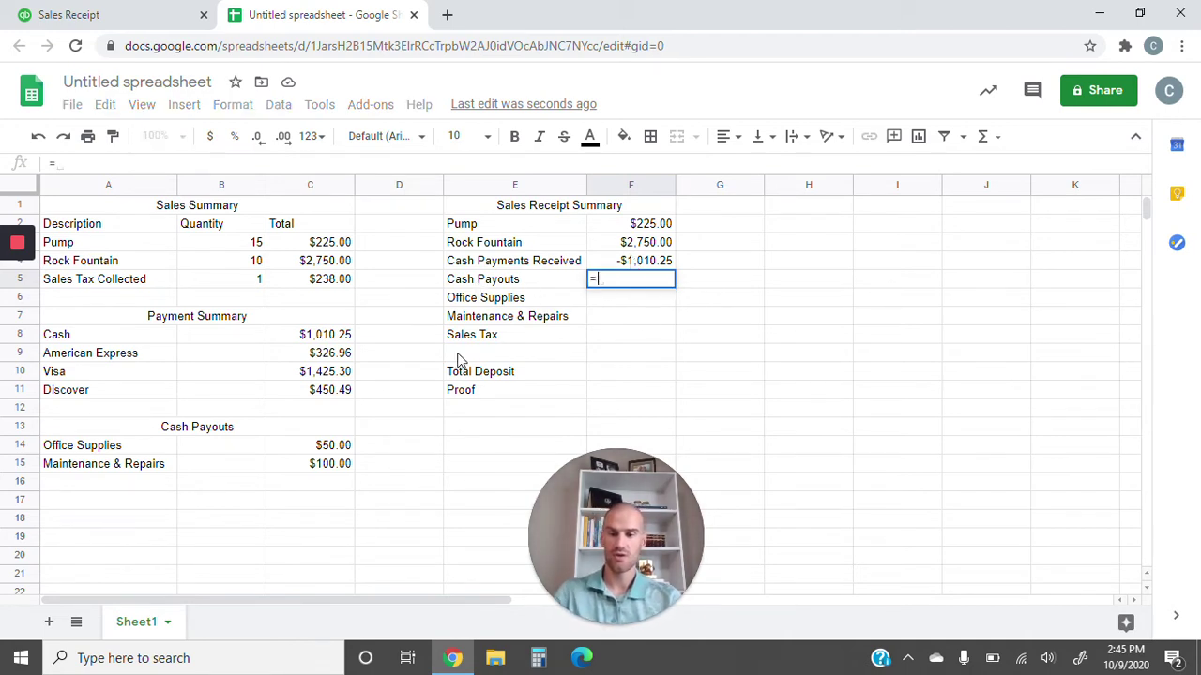
pyautogui.click(309, 448)
pyautogui.write('+')
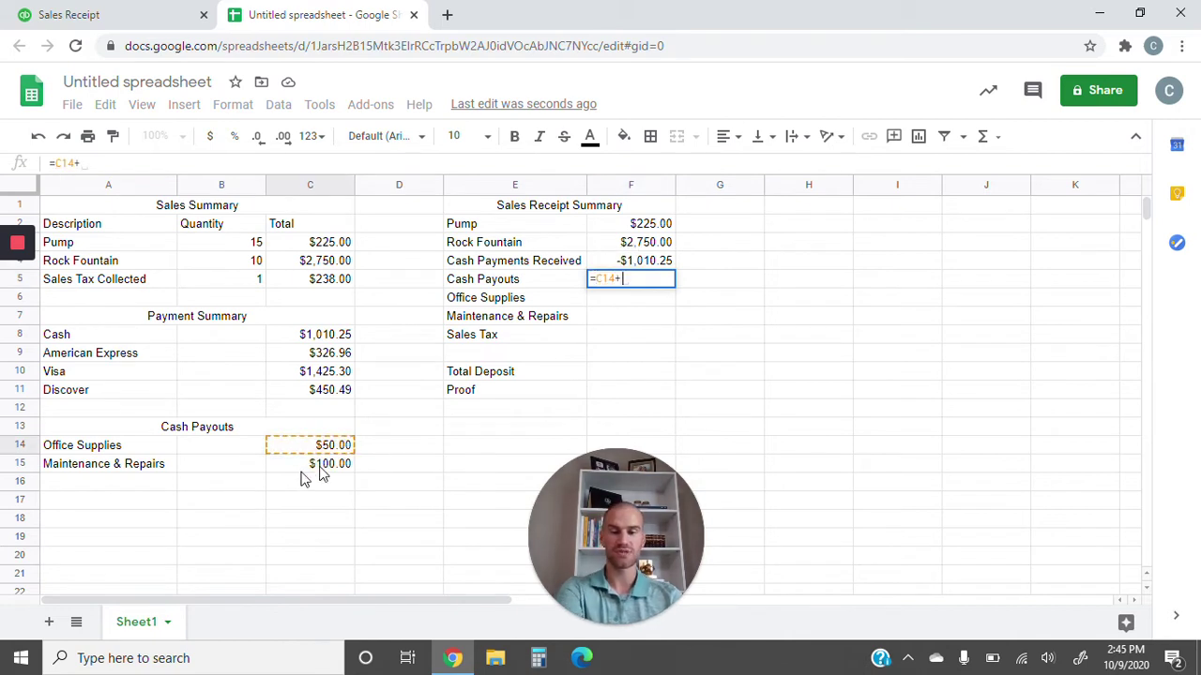
pyautogui.click(302, 469)
pyautogui.press('Return')
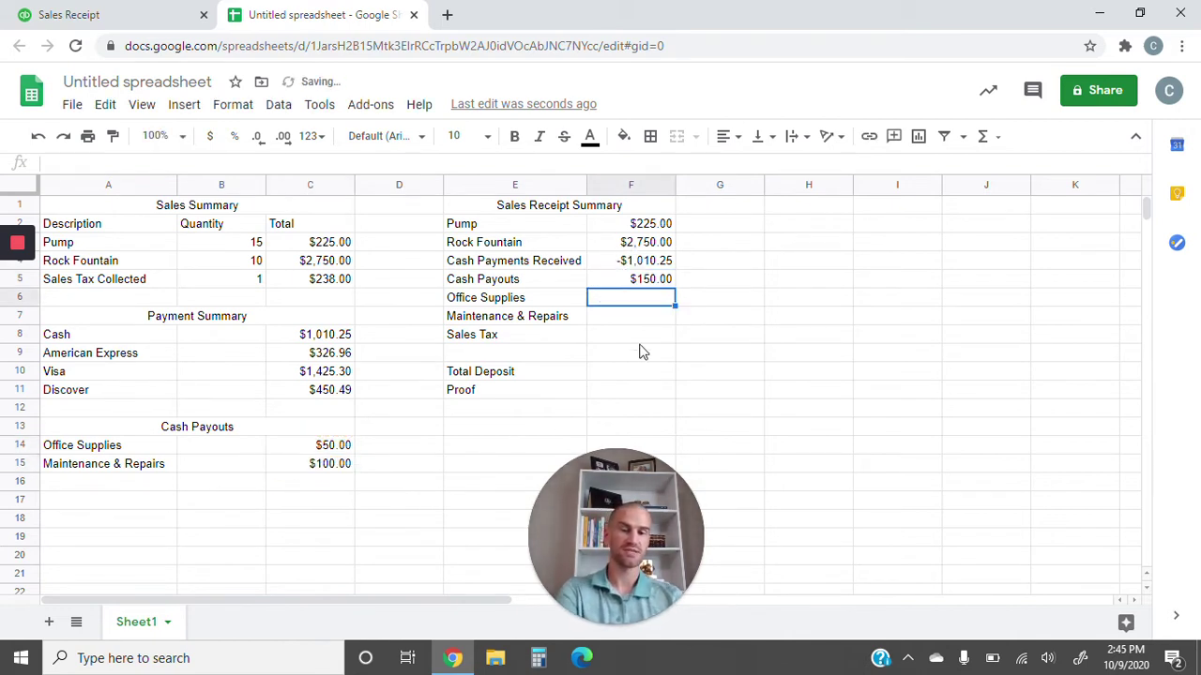
pyautogui.click(653, 279)
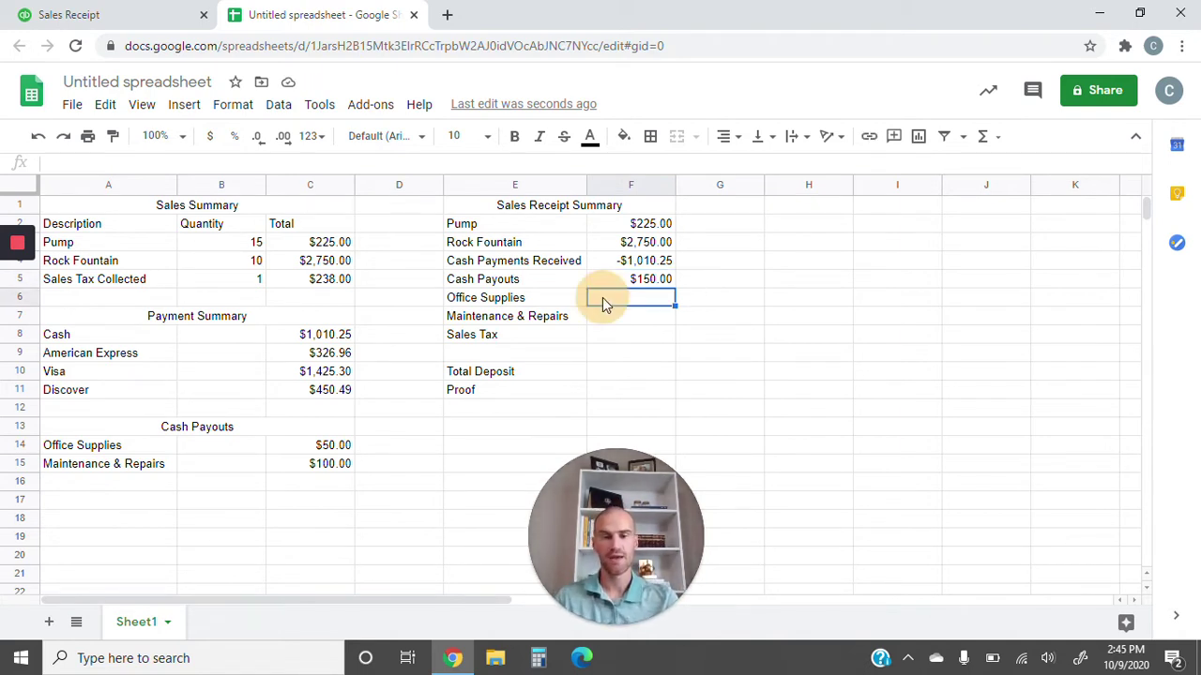
# Step: Enter Office Supplies in F6 and Maintenance & Repairs in F7 as negatives of the payouts, using =-C14 and =-C15
pyautogui.click(612, 300)
pyautogui.write('=-')
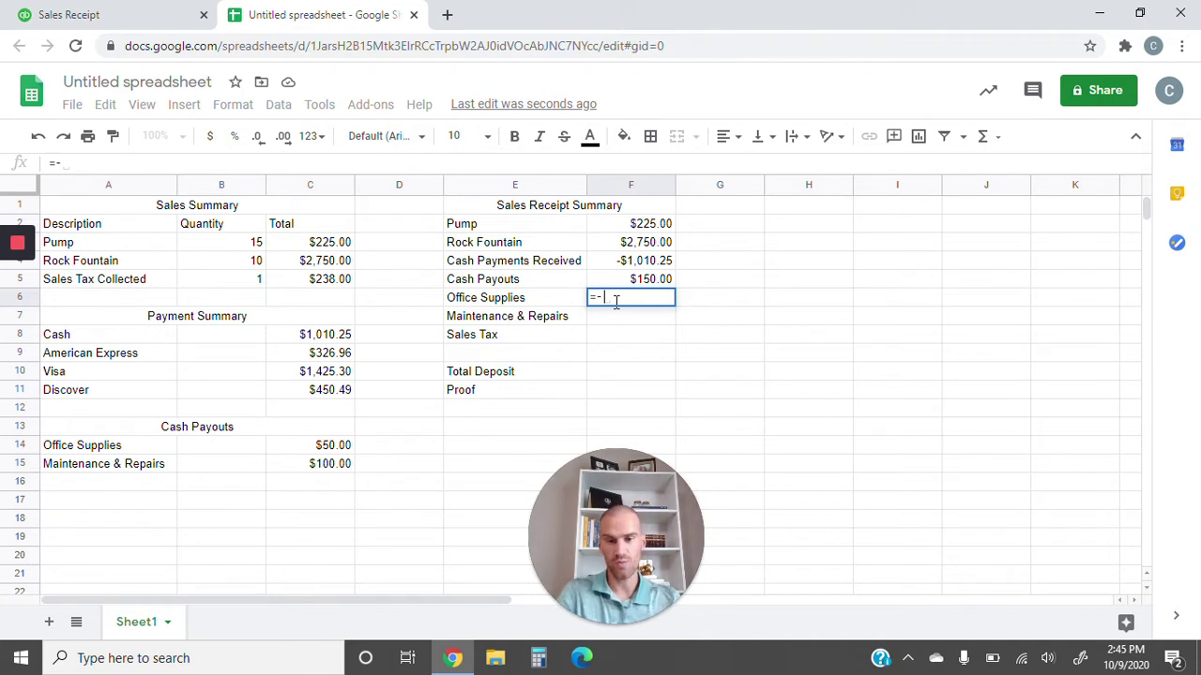
pyautogui.click(319, 448)
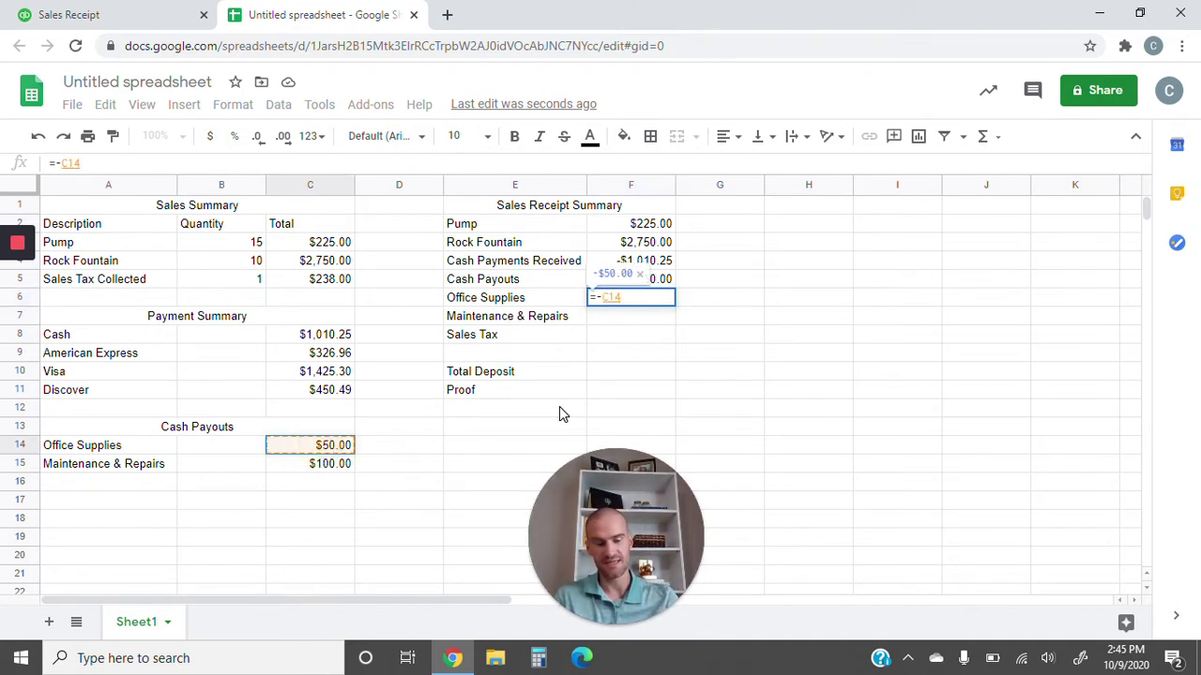
pyautogui.press('Return')
pyautogui.write('=')
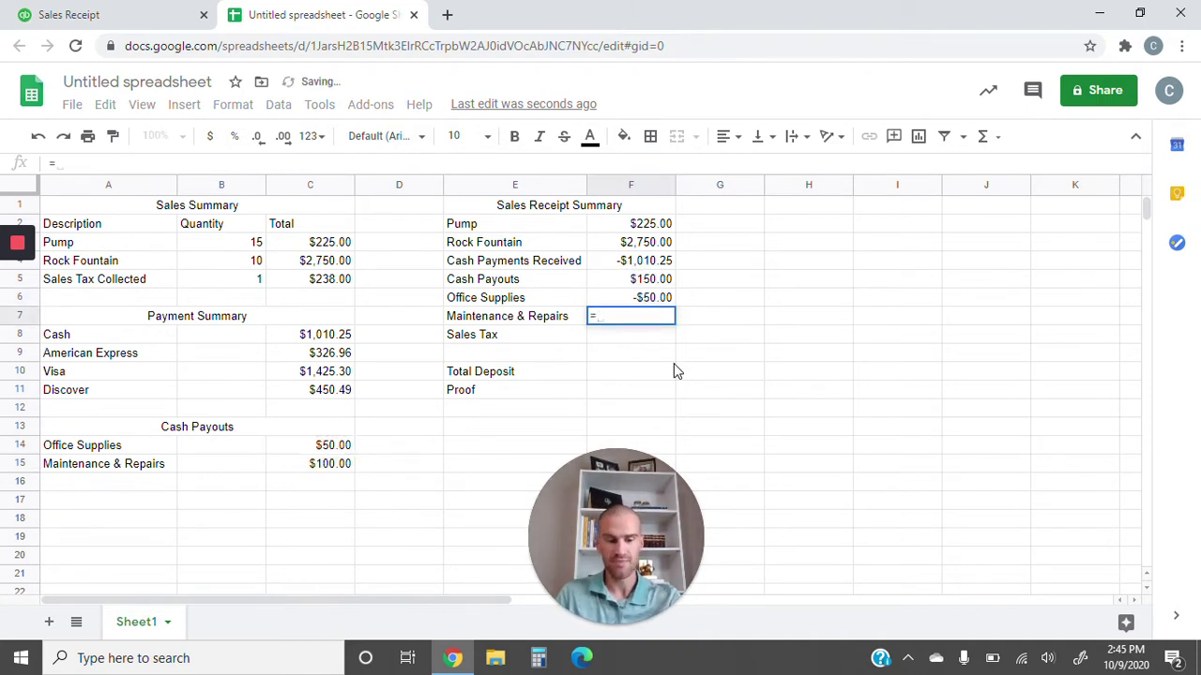
pyautogui.write('-')
pyautogui.click(317, 469)
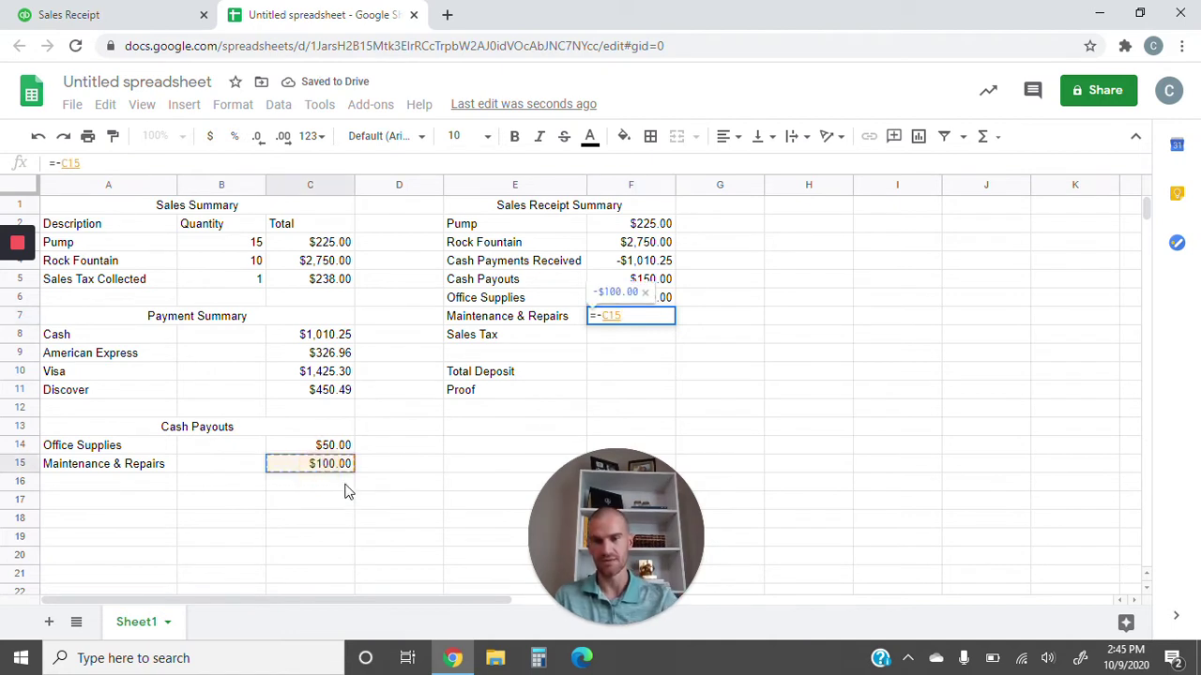
pyautogui.press('Return')
# Step: Link the Sales Tax amount in F8 of the Sales Receipt Summary to the sales tax collected in C5
pyautogui.write('=')
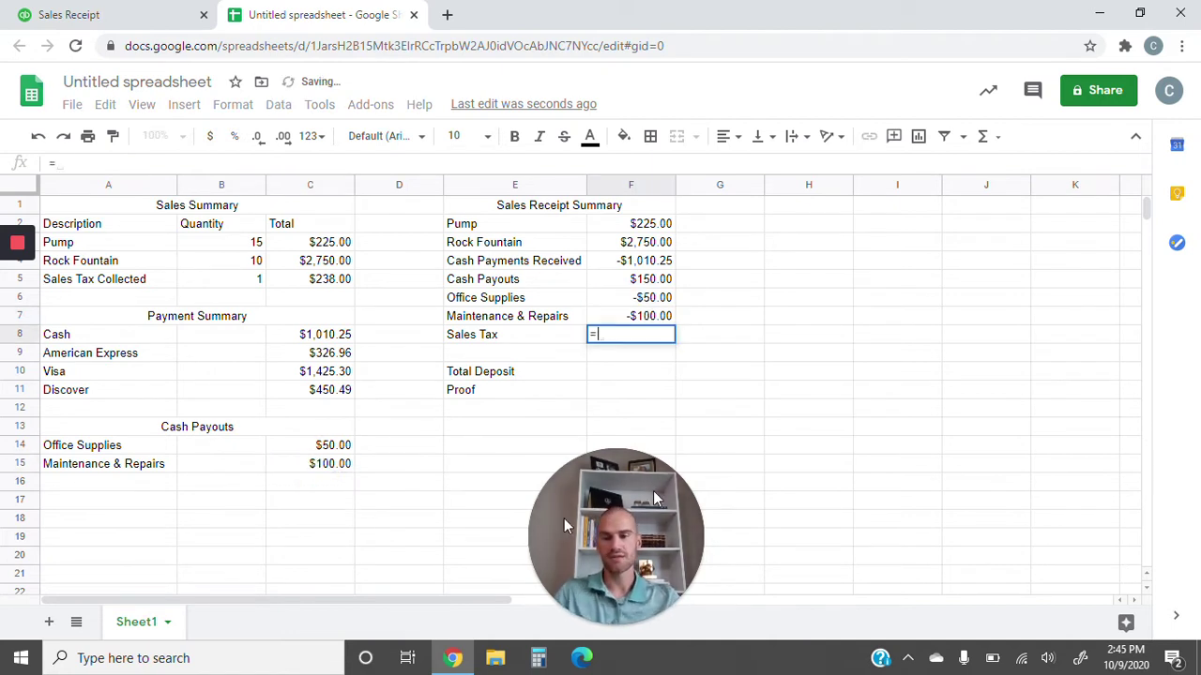
pyautogui.click(315, 286)
pyautogui.press('Return')
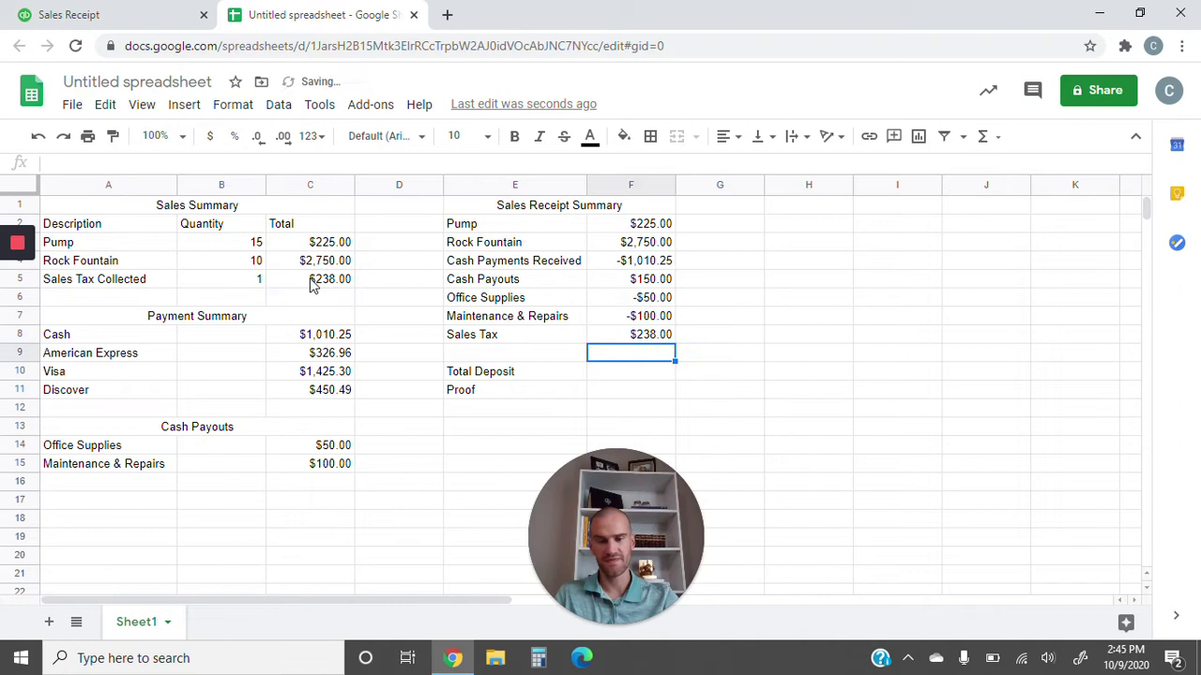
# Step: Calculate the Total Deposit in F10 by summing the receipt amounts with =sum(F2:F8)
pyautogui.click(631, 373)
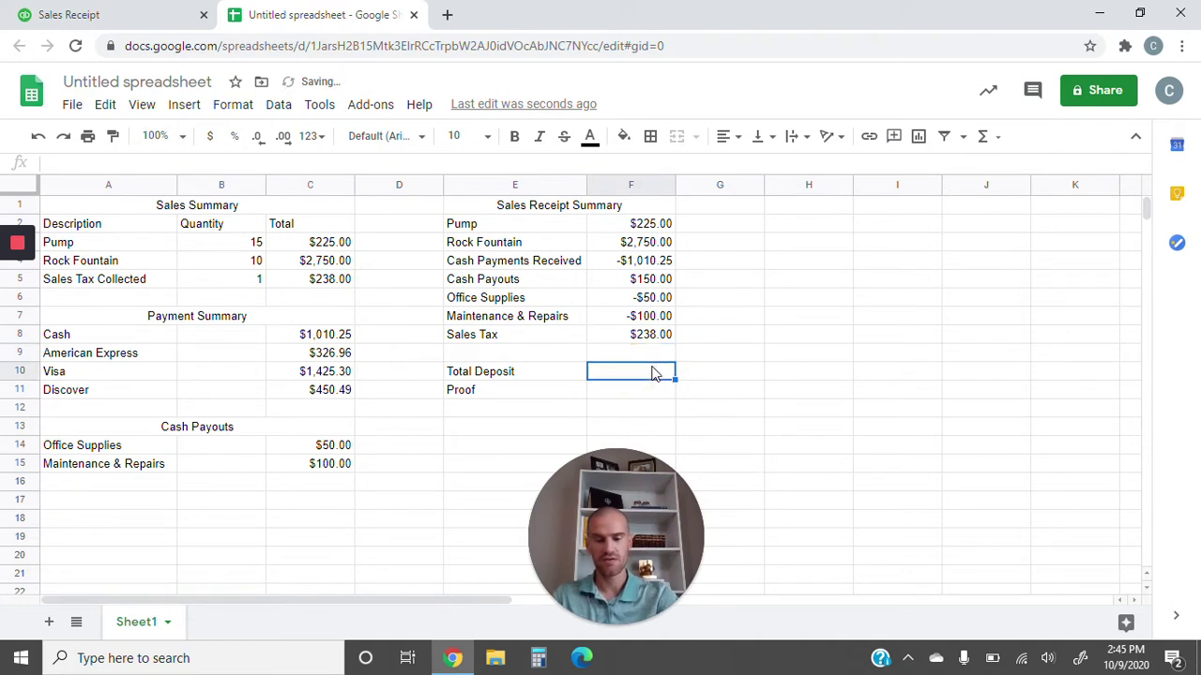
pyautogui.write('=sum')
pyautogui.write('(F2:F8')
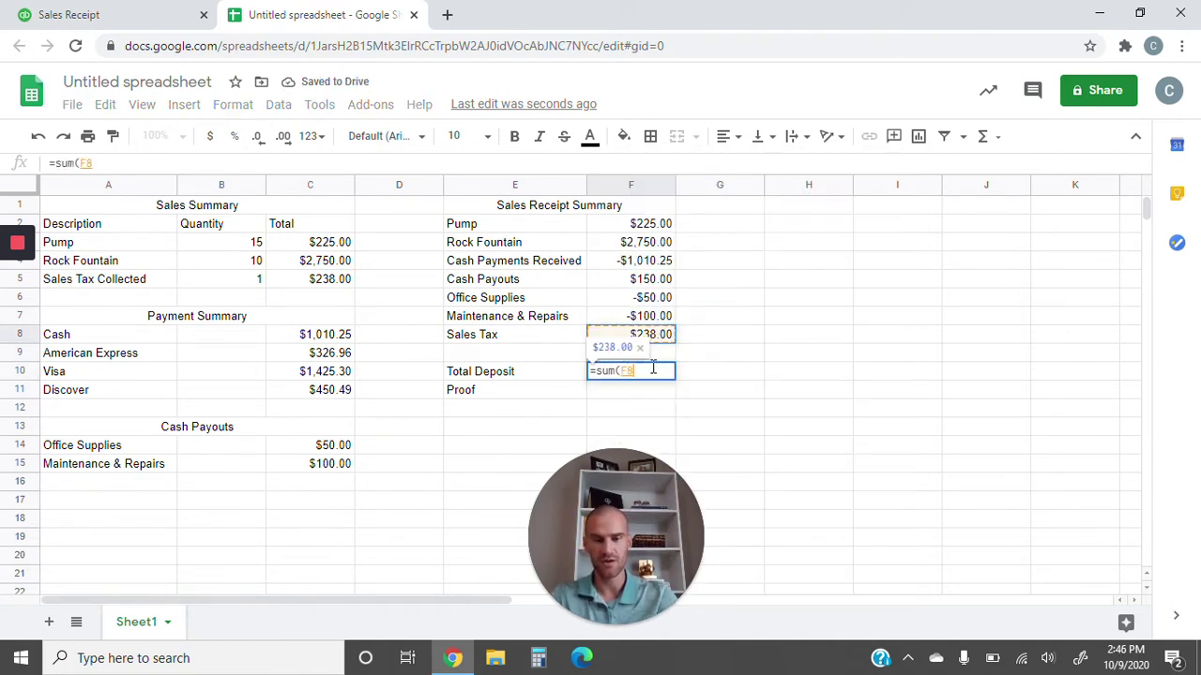
pyautogui.write(')')
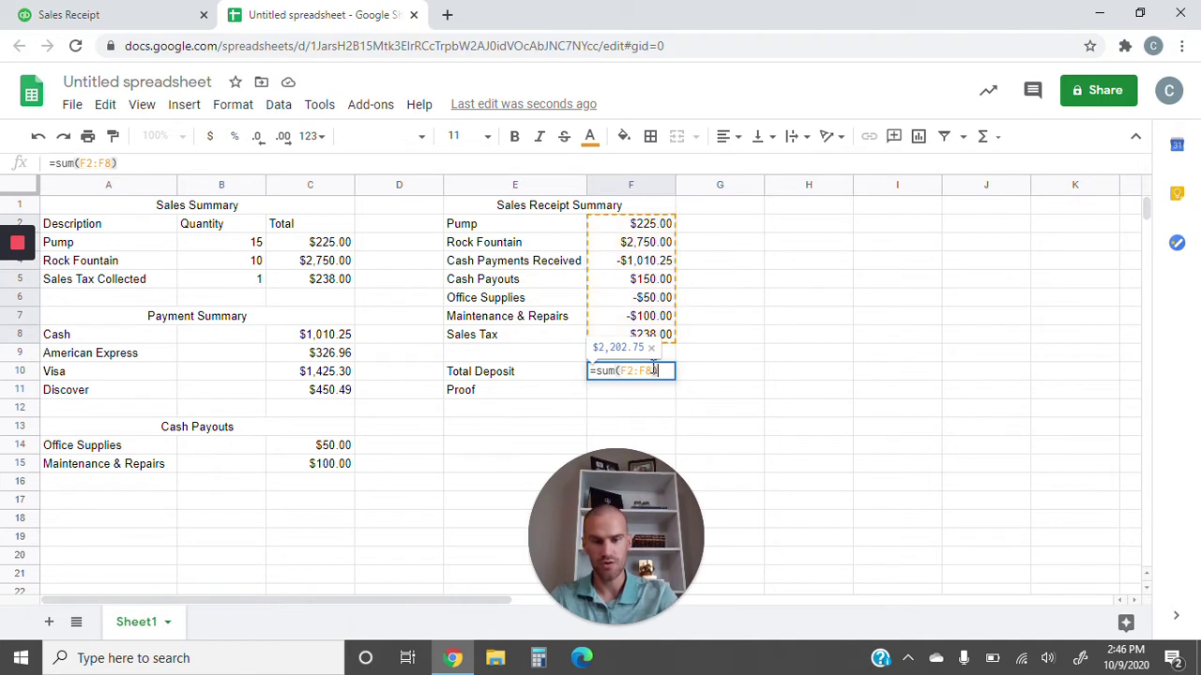
pyautogui.press('Return')
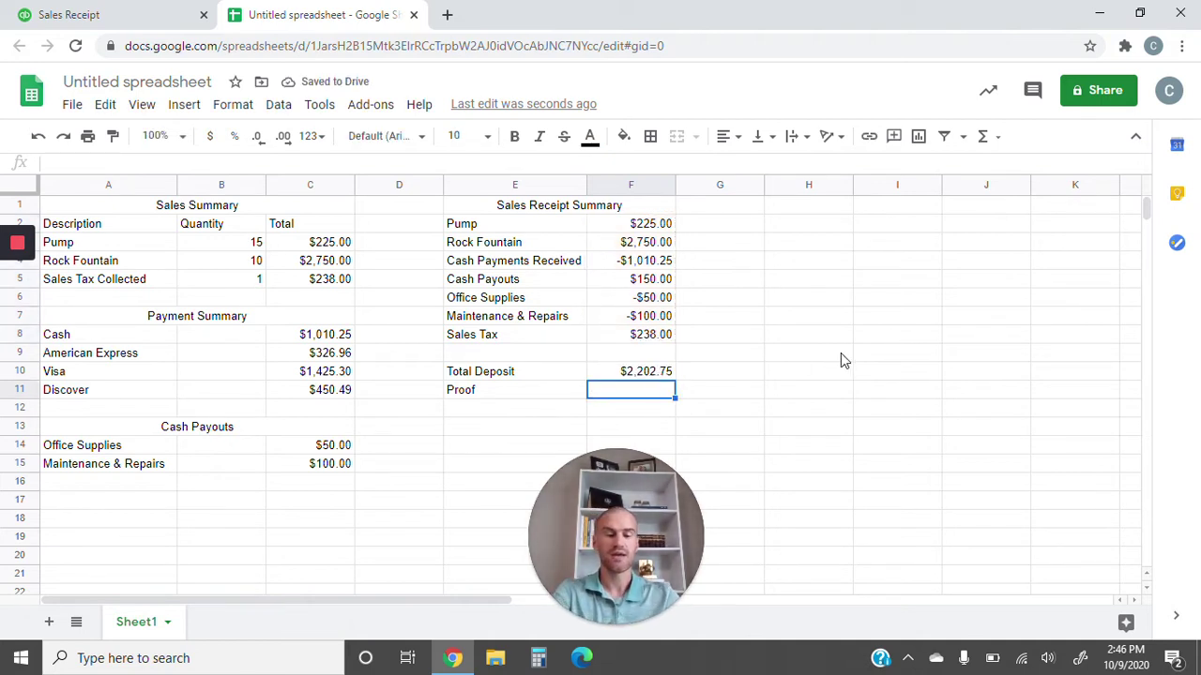
# Step: Calculate the Proof in F11 by subtracting the American Express, Visa and Discover totals from the deposit, using =F10-C9-C10-C11
pyautogui.write('=')
pyautogui.click(660, 373)
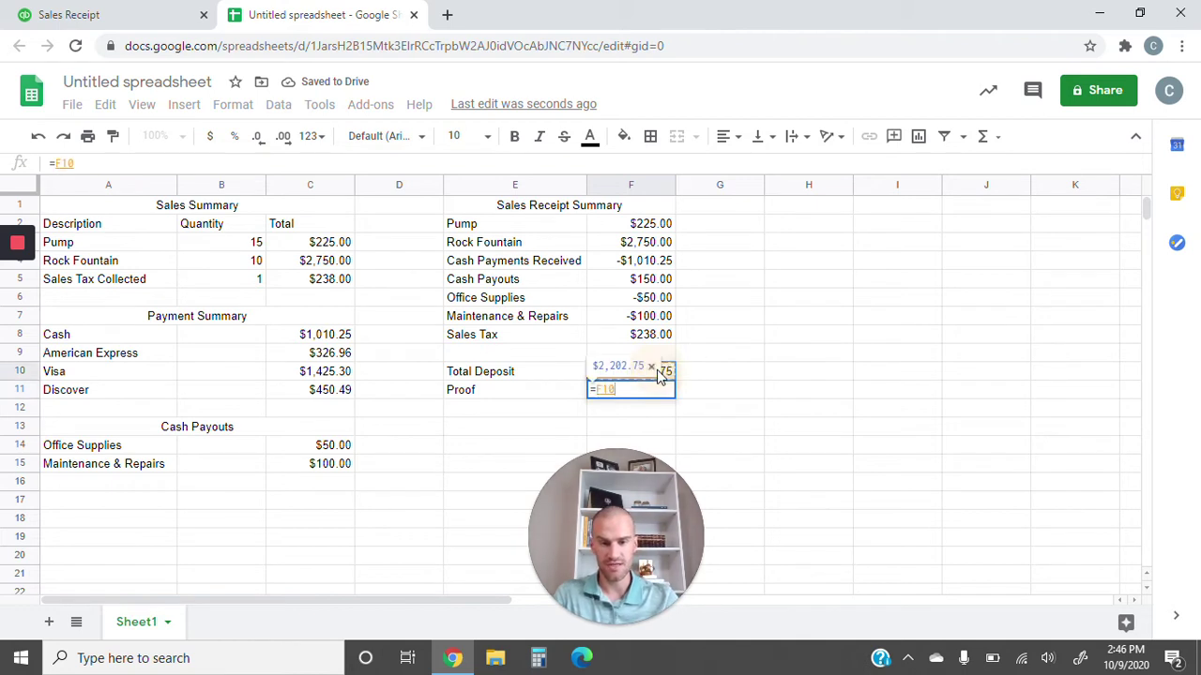
pyautogui.write('-')
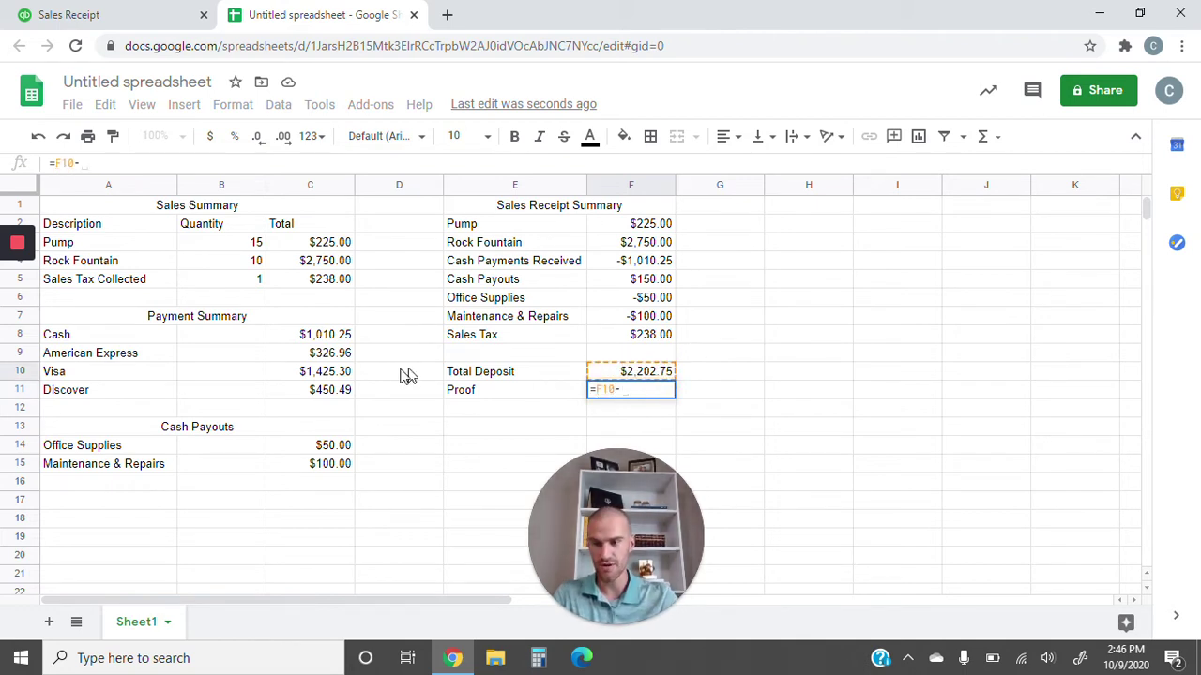
pyautogui.click(324, 354)
pyautogui.write('-')
pyautogui.click(320, 374)
pyautogui.write('-')
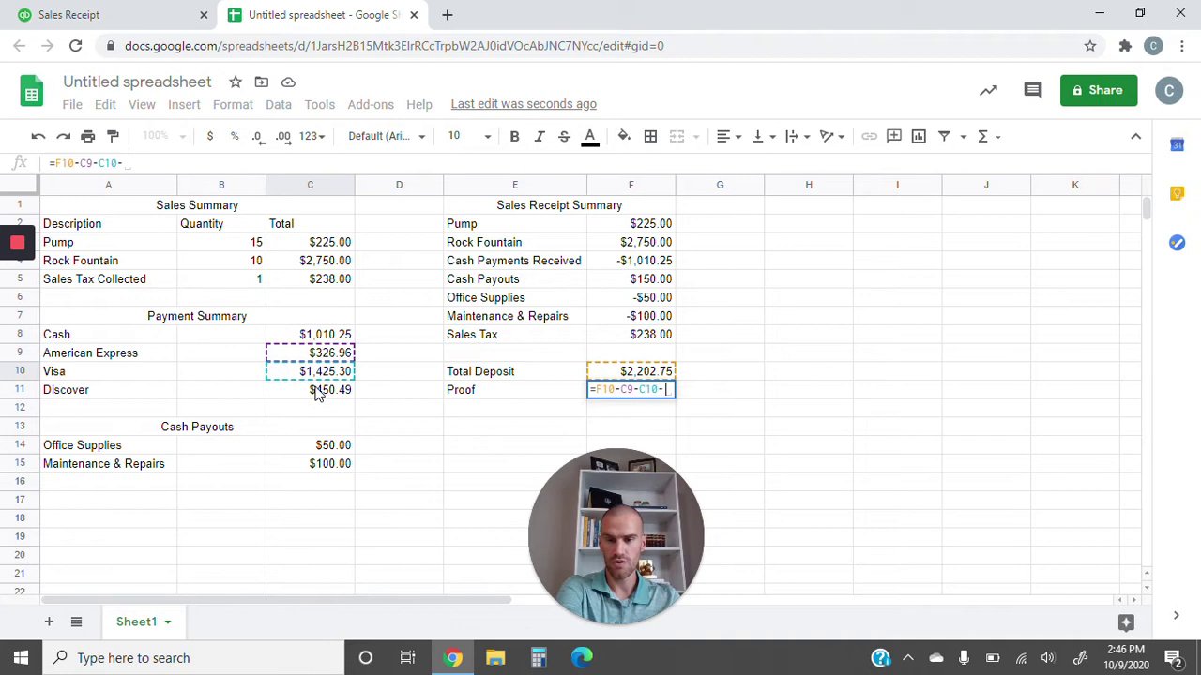
pyautogui.click(324, 389)
pyautogui.press('Return')
pyautogui.click(645, 395)
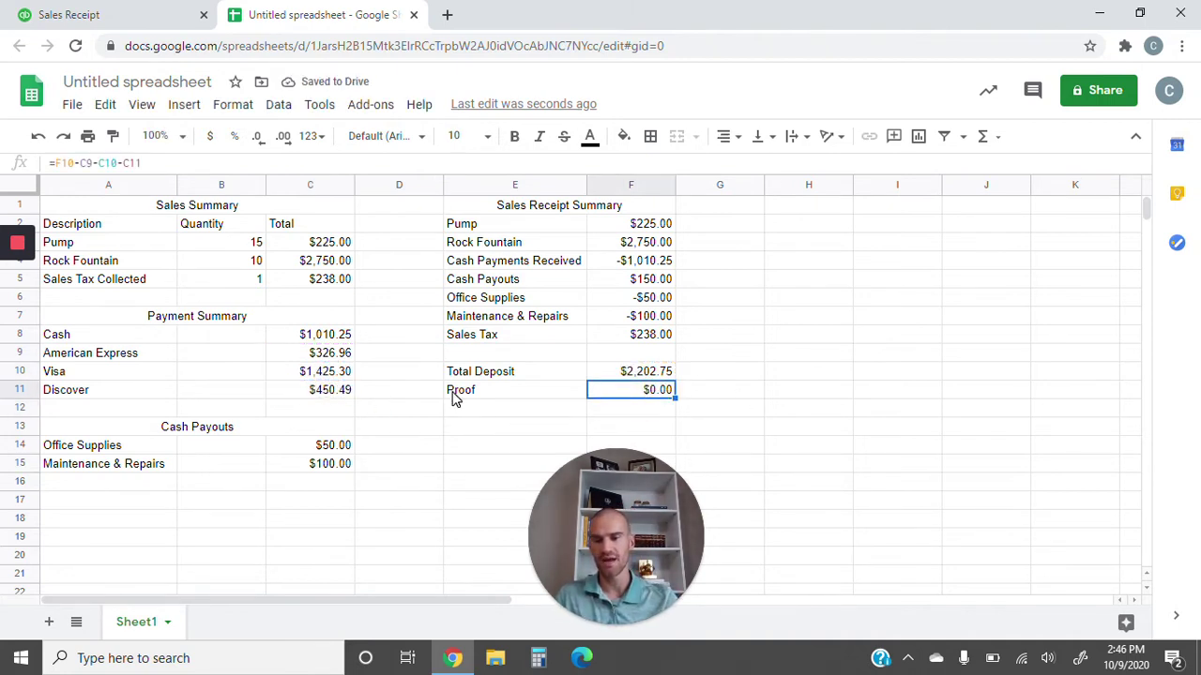
pyautogui.click(458, 392)
pyautogui.click(620, 395)
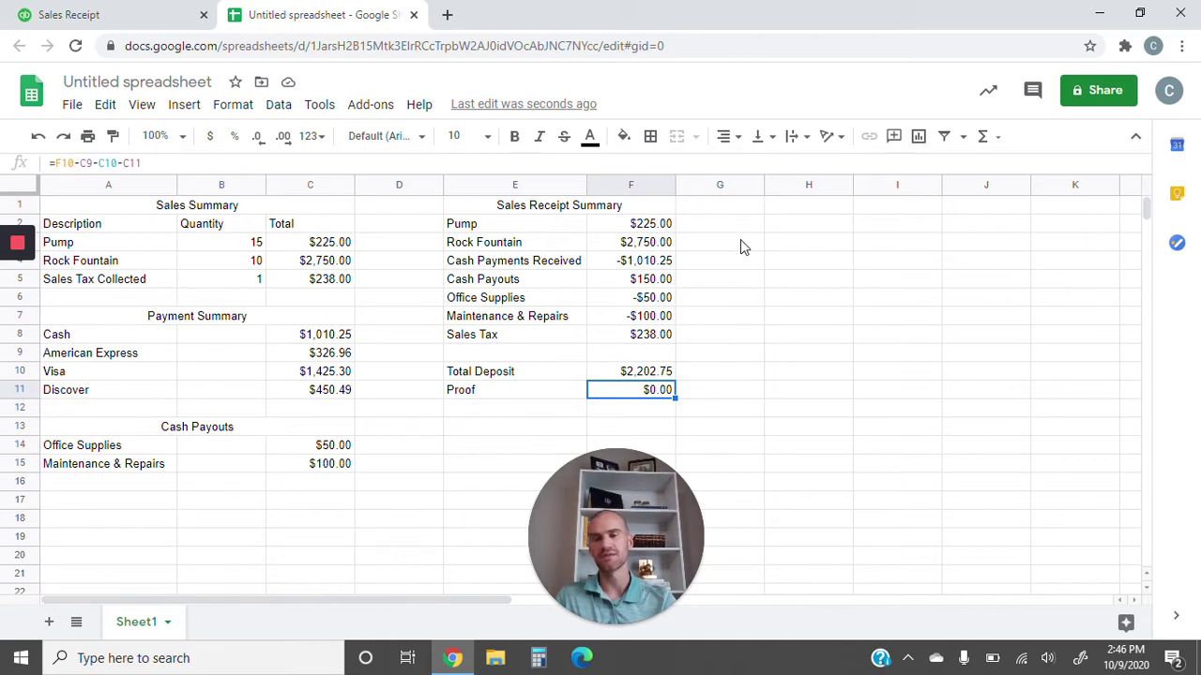
# Step: Switch to the QuickBooks sales receipt template and add Design:Fountains:Pump on line 1 with quantity 0
pyautogui.click(42, 13)
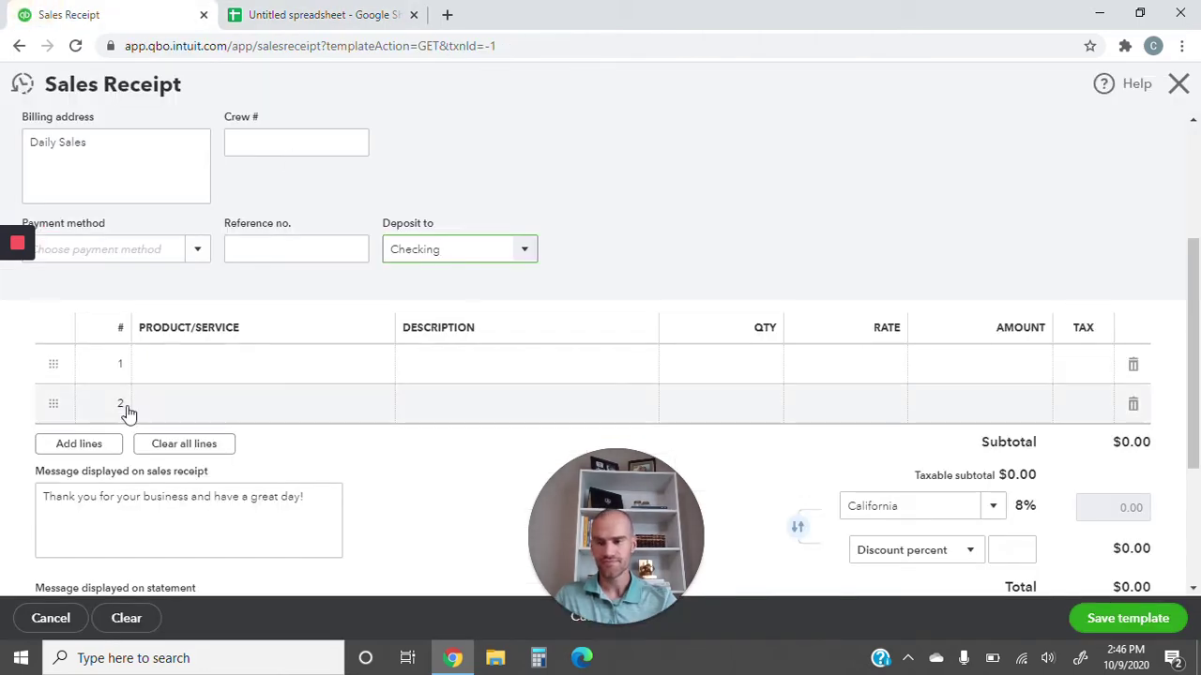
pyautogui.click(188, 364)
pyautogui.write('pu')
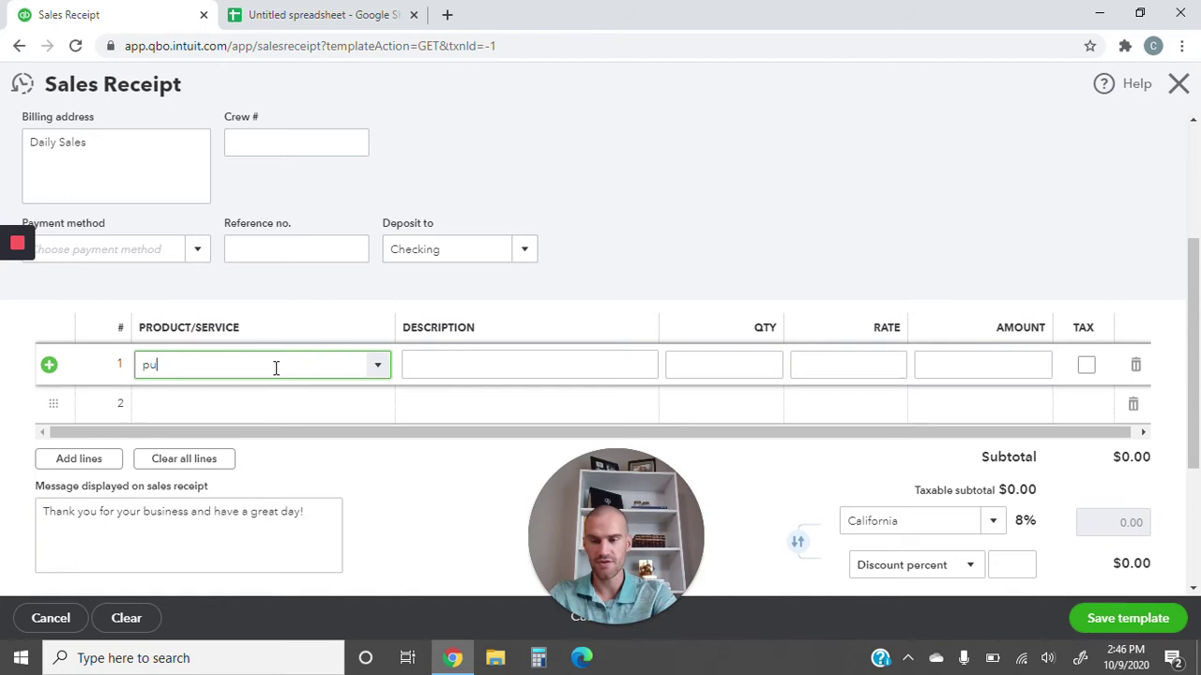
pyautogui.write('mpm')
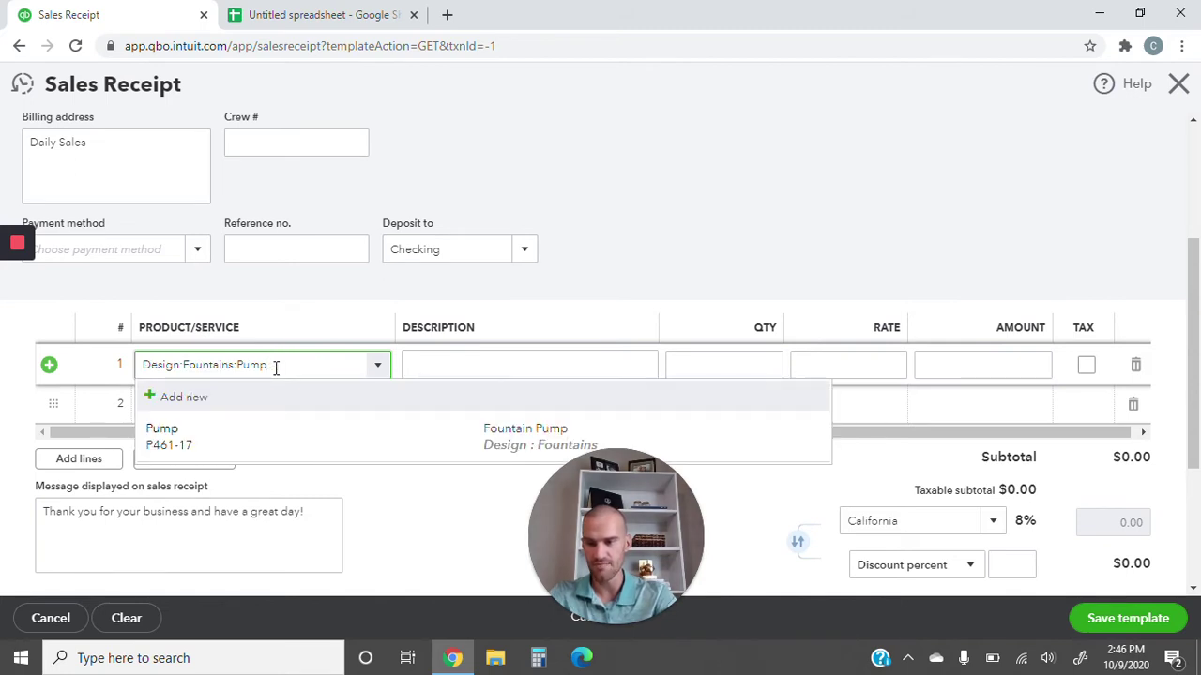
pyautogui.click(278, 437)
pyautogui.click(772, 364)
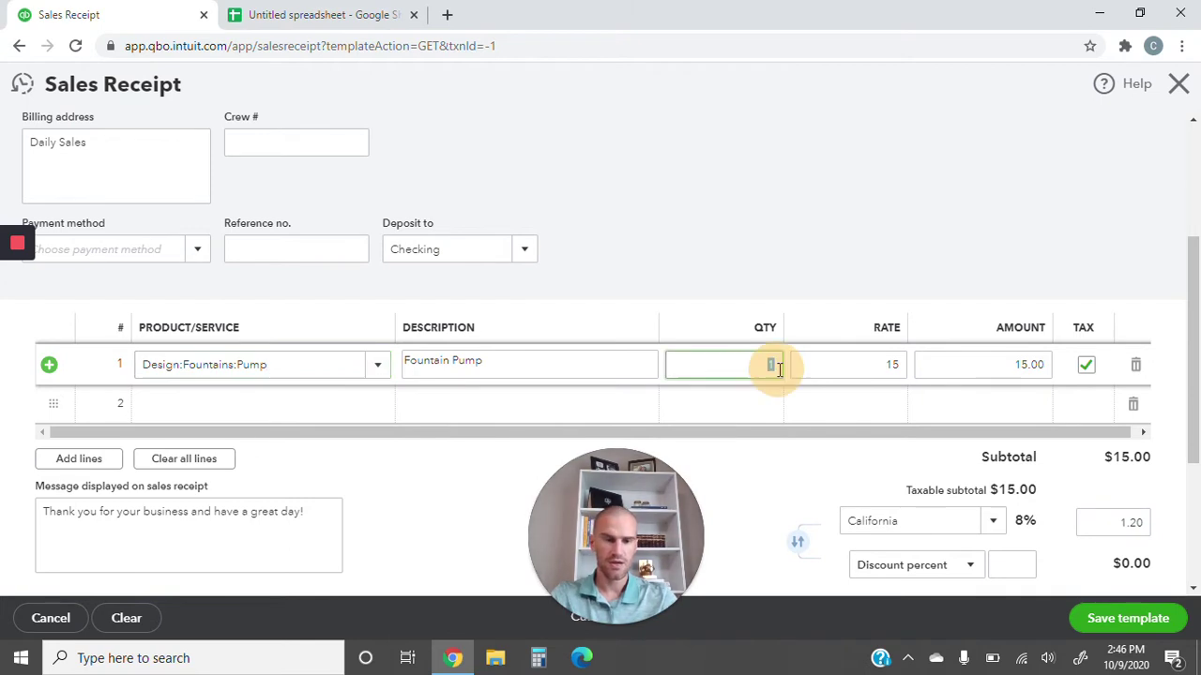
pyautogui.write('0')
pyautogui.press('Tab')
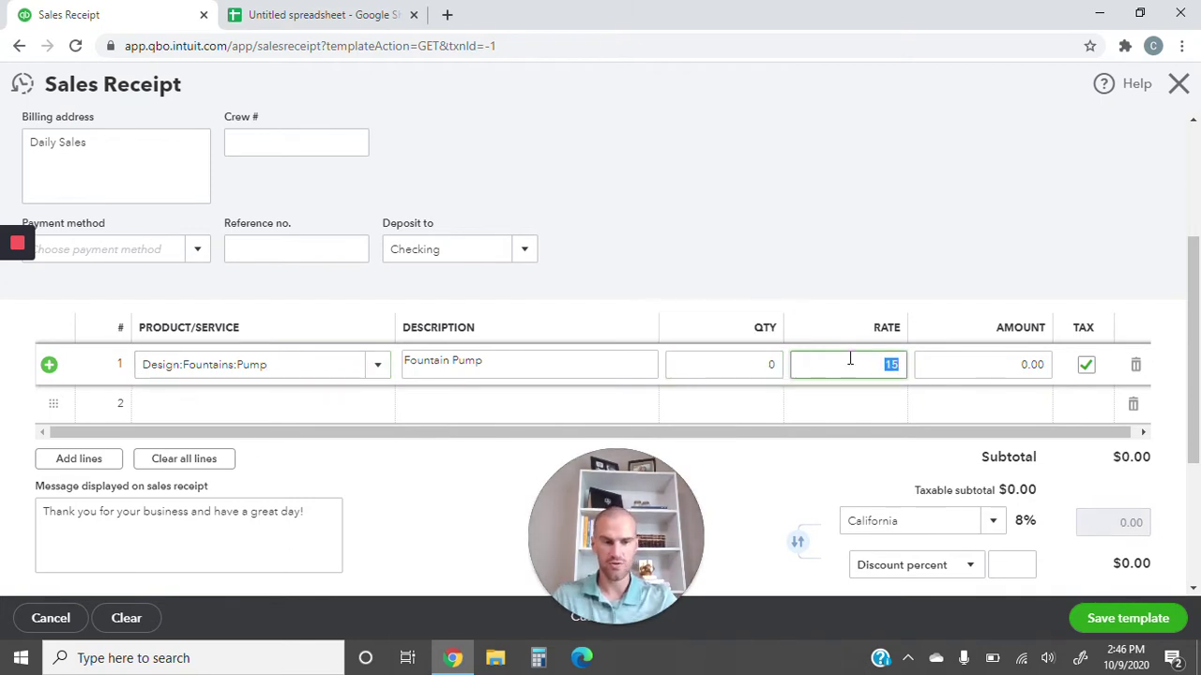
# Step: Add Design:Fountains:Rock Fountain on line 2 of the sales receipt with quantity 0, checking the item name in the spreadsheet
pyautogui.click(166, 423)
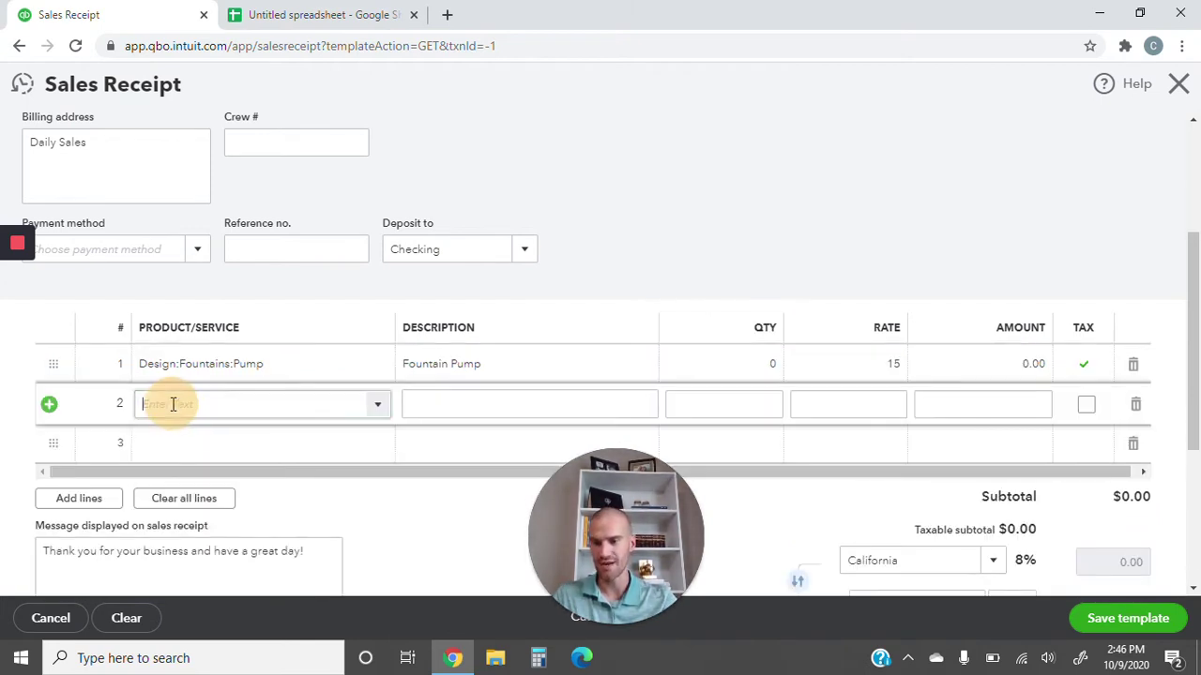
pyautogui.click(274, 12)
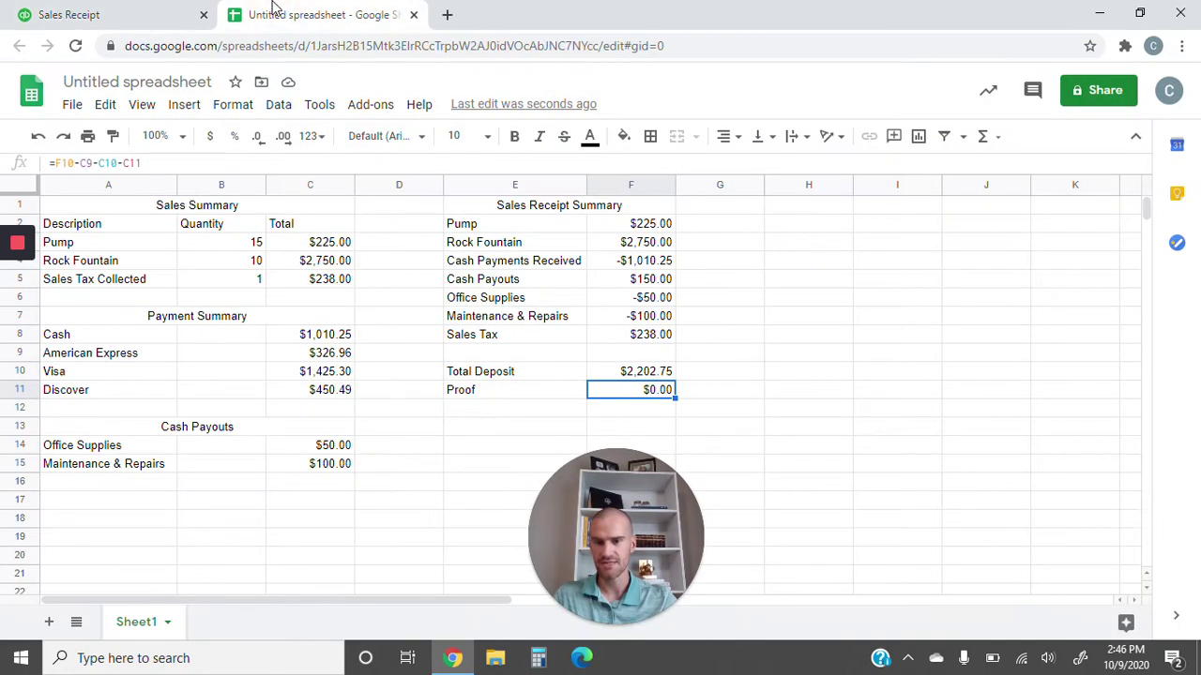
pyautogui.click(57, 13)
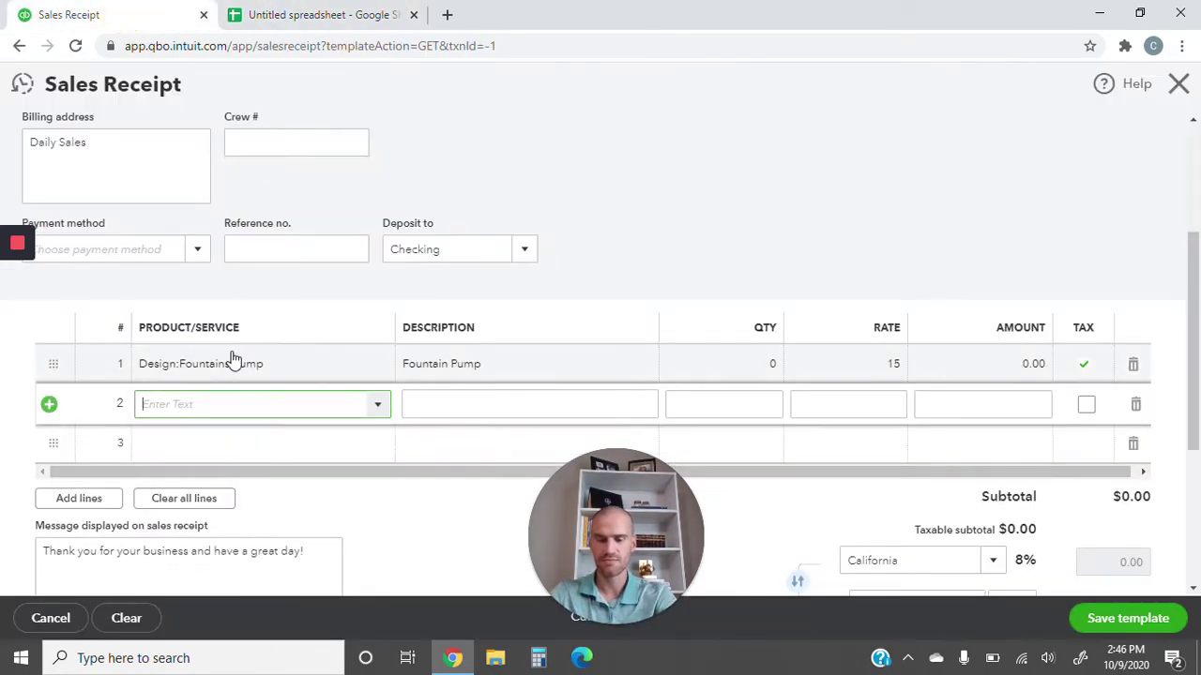
pyautogui.write('rock fou')
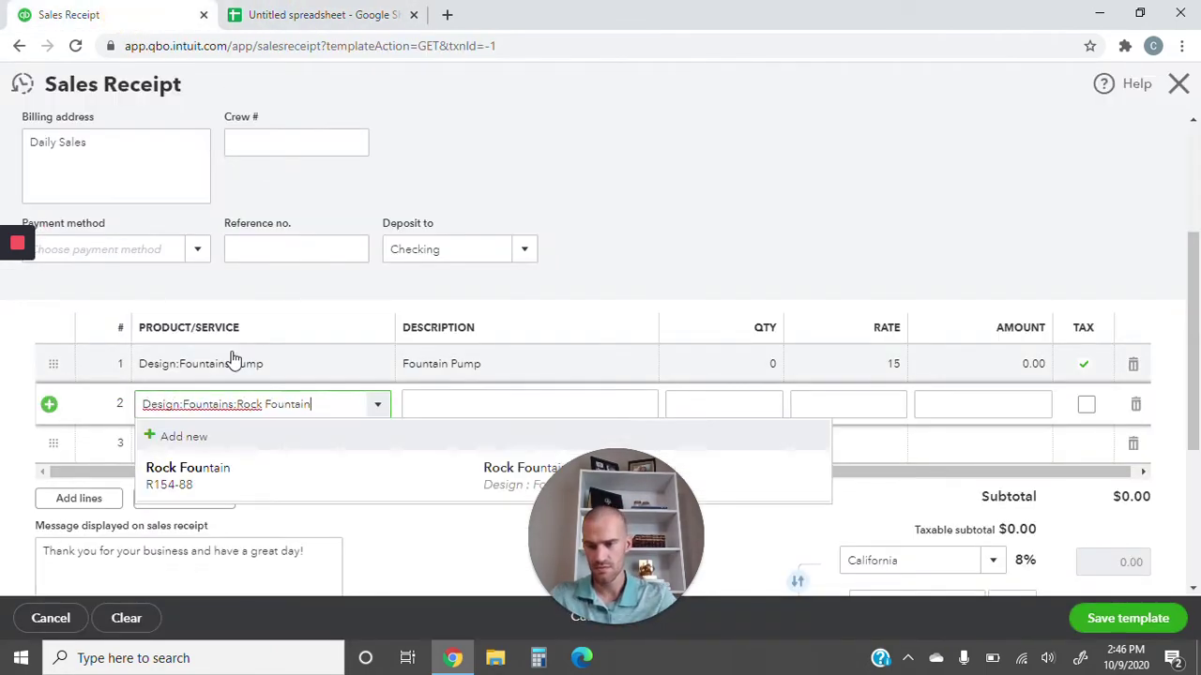
pyautogui.click(260, 485)
pyautogui.click(774, 413)
pyautogui.press('BackSpace')
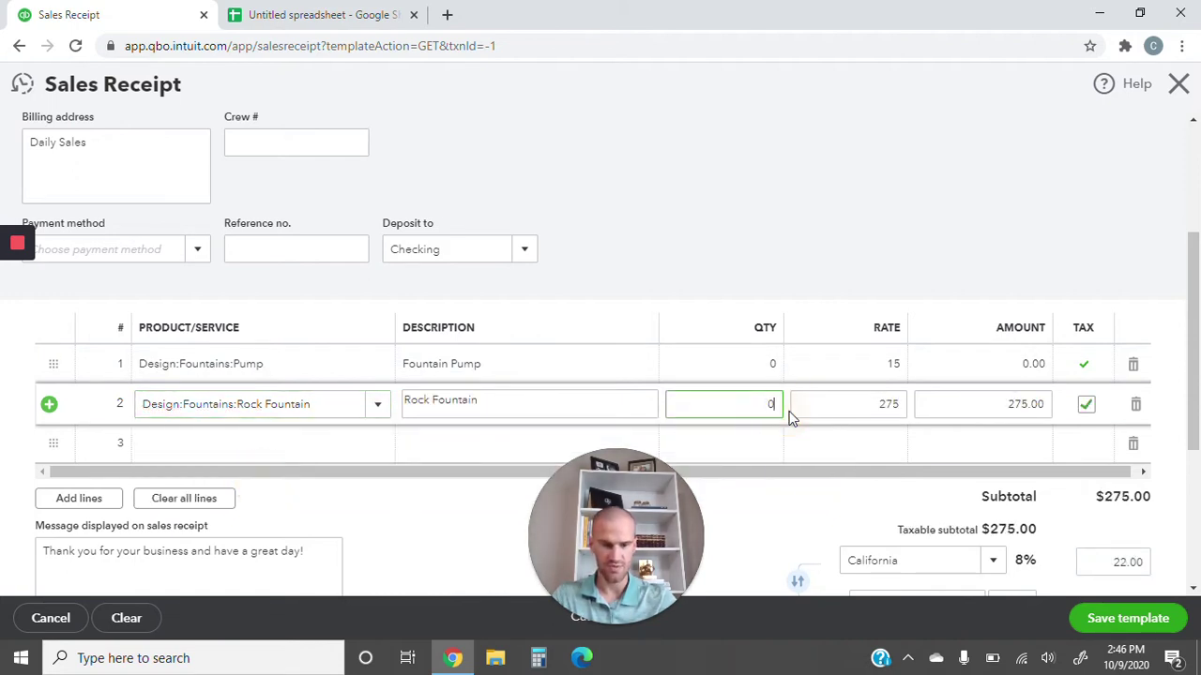
pyautogui.write('0')
pyautogui.click(856, 405)
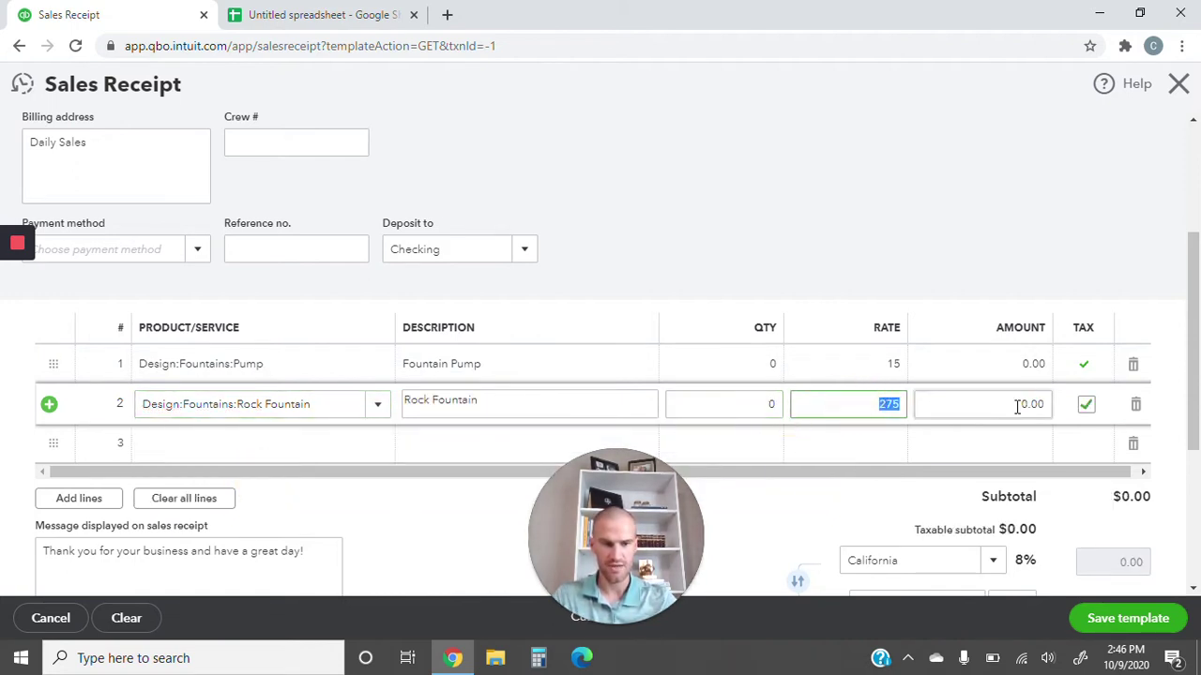
pyautogui.click(1017, 405)
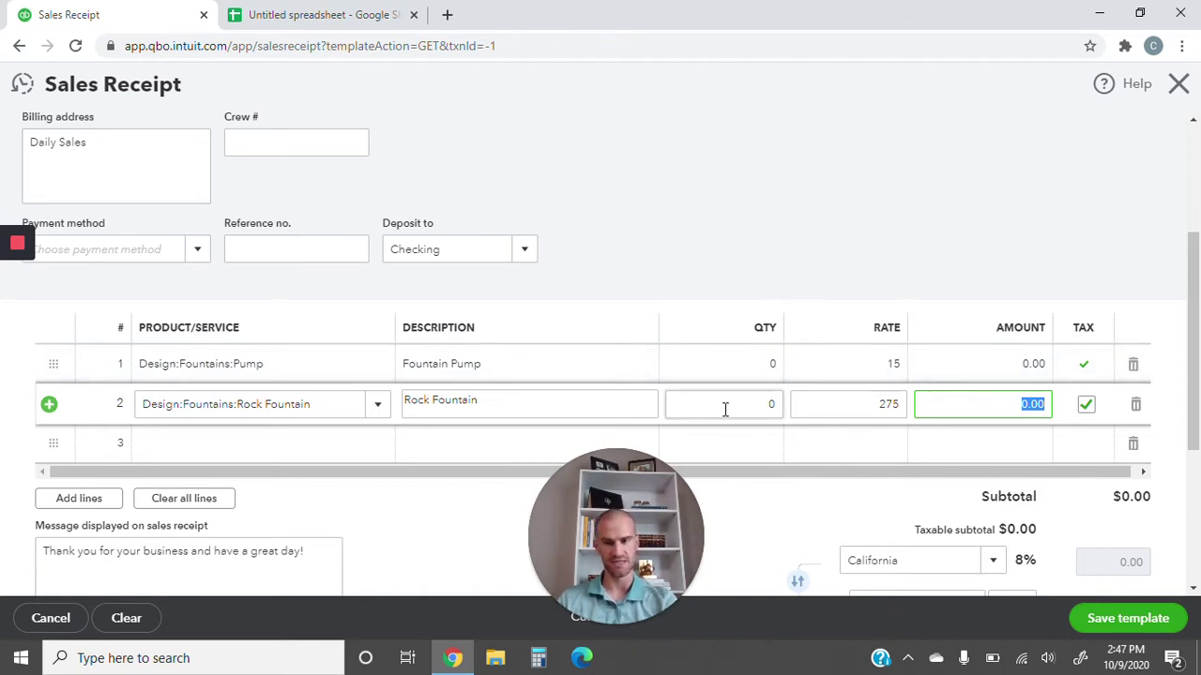
pyautogui.moveTo(725, 374)
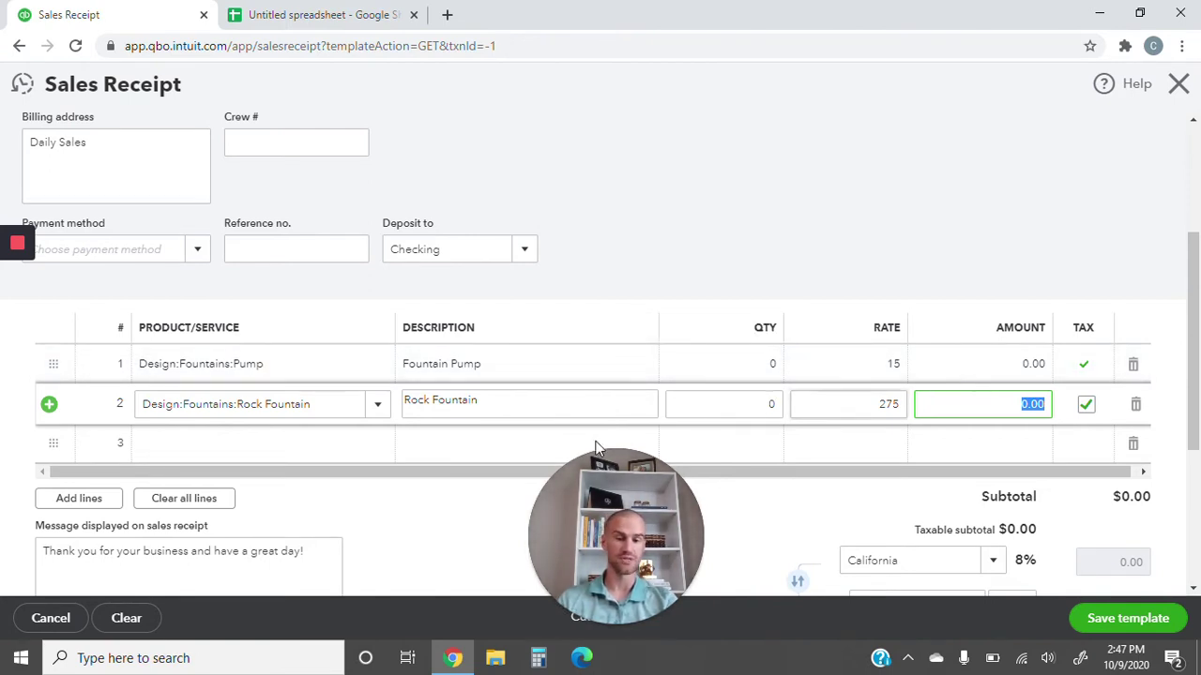
# Step: Start a new non-inventory item named Cash Payments Received on line 3 of the sales receipt, checking the name in the spreadsheet
pyautogui.click(226, 457)
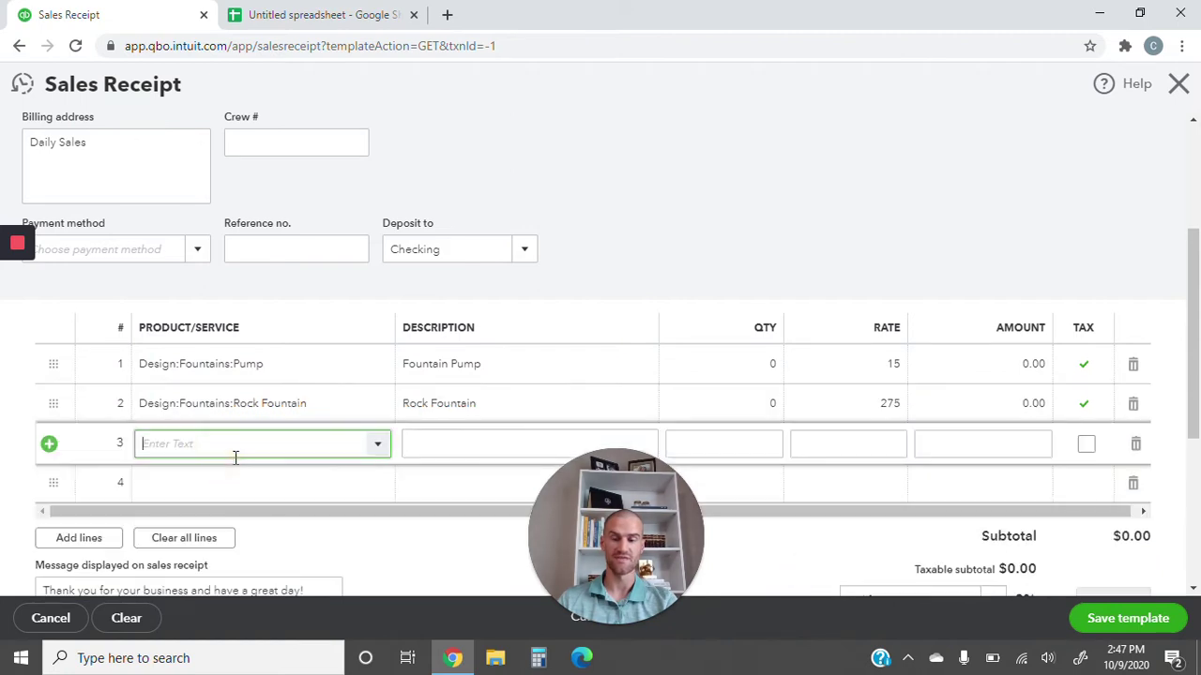
pyautogui.click(304, 14)
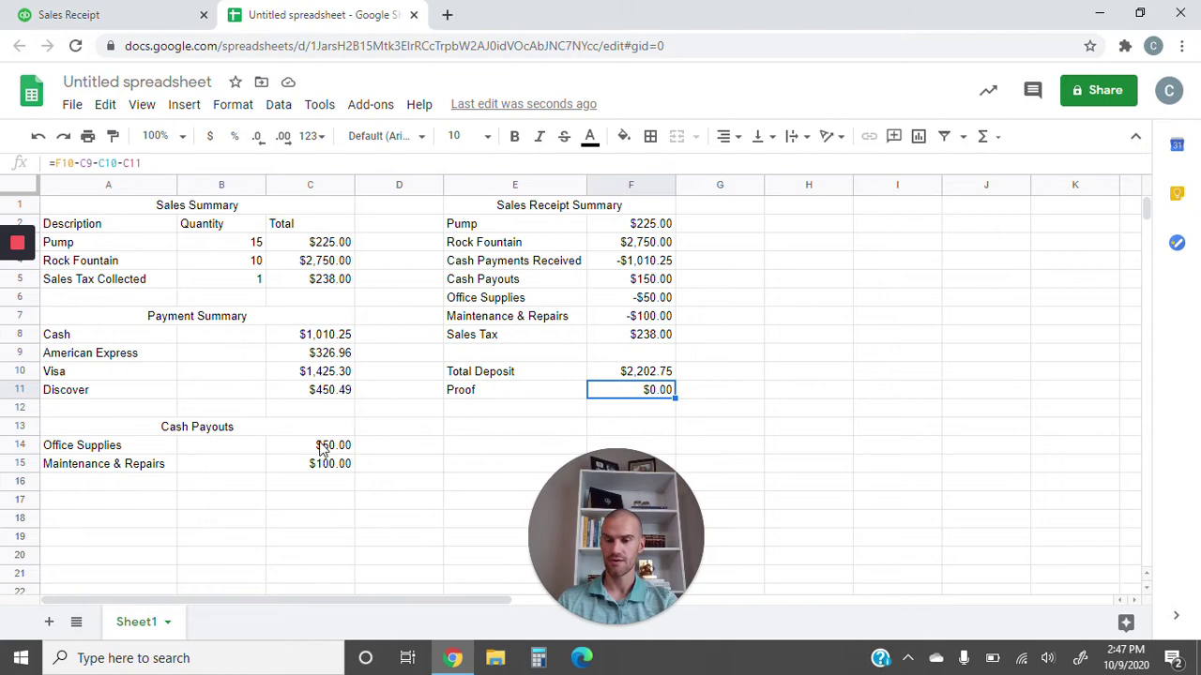
pyautogui.click(112, 11)
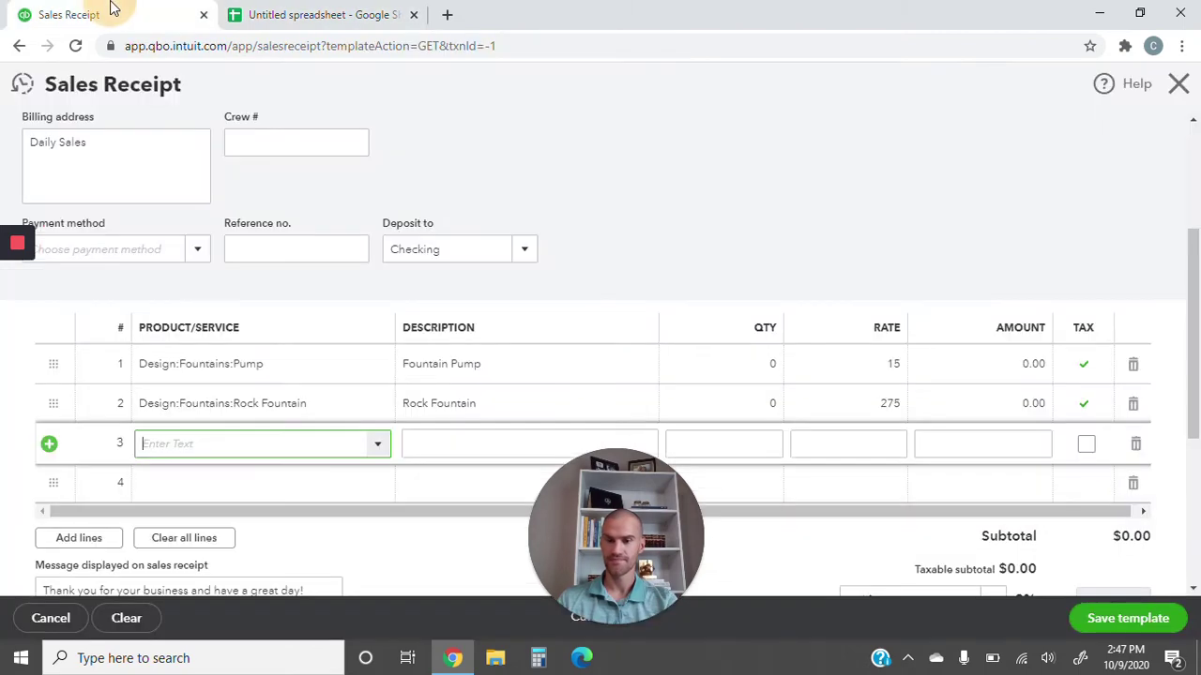
pyautogui.click(314, 14)
pyautogui.click(646, 262)
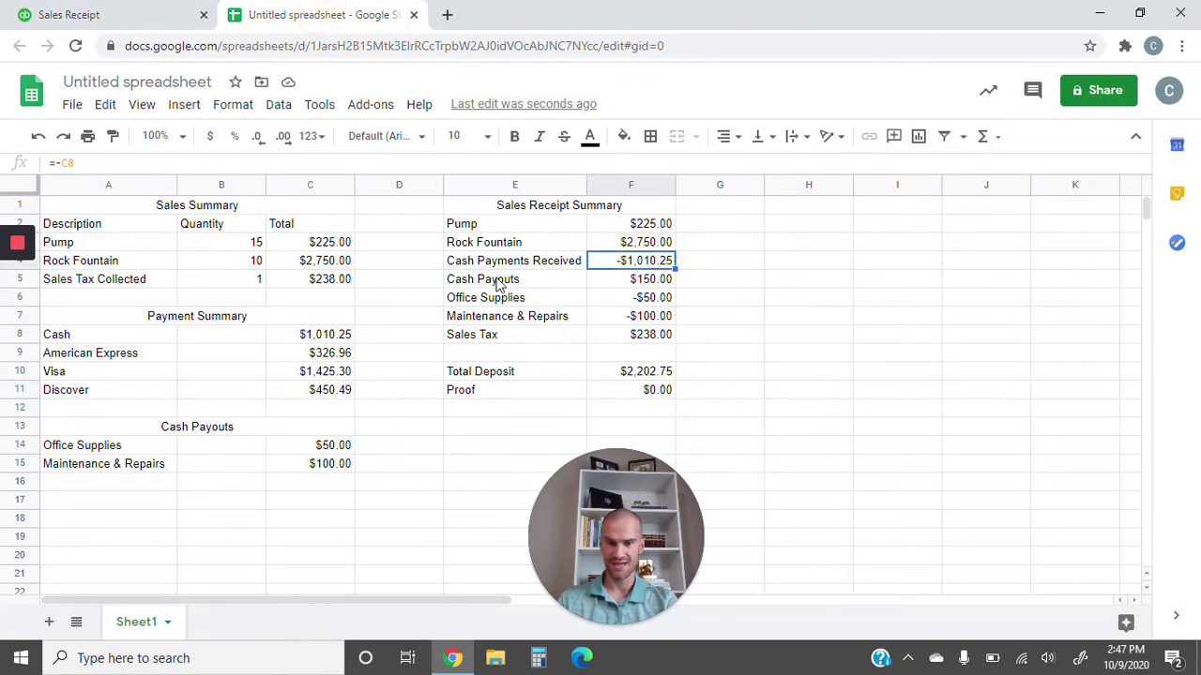
pyautogui.click(150, 14)
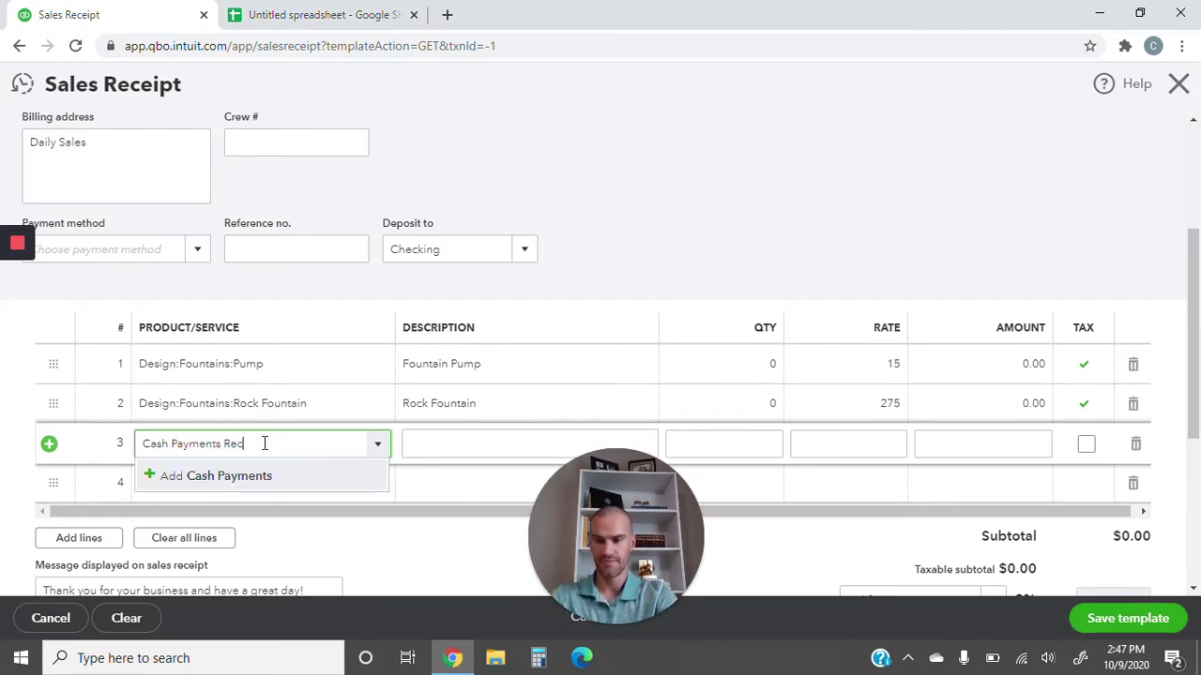
pyautogui.click(215, 478)
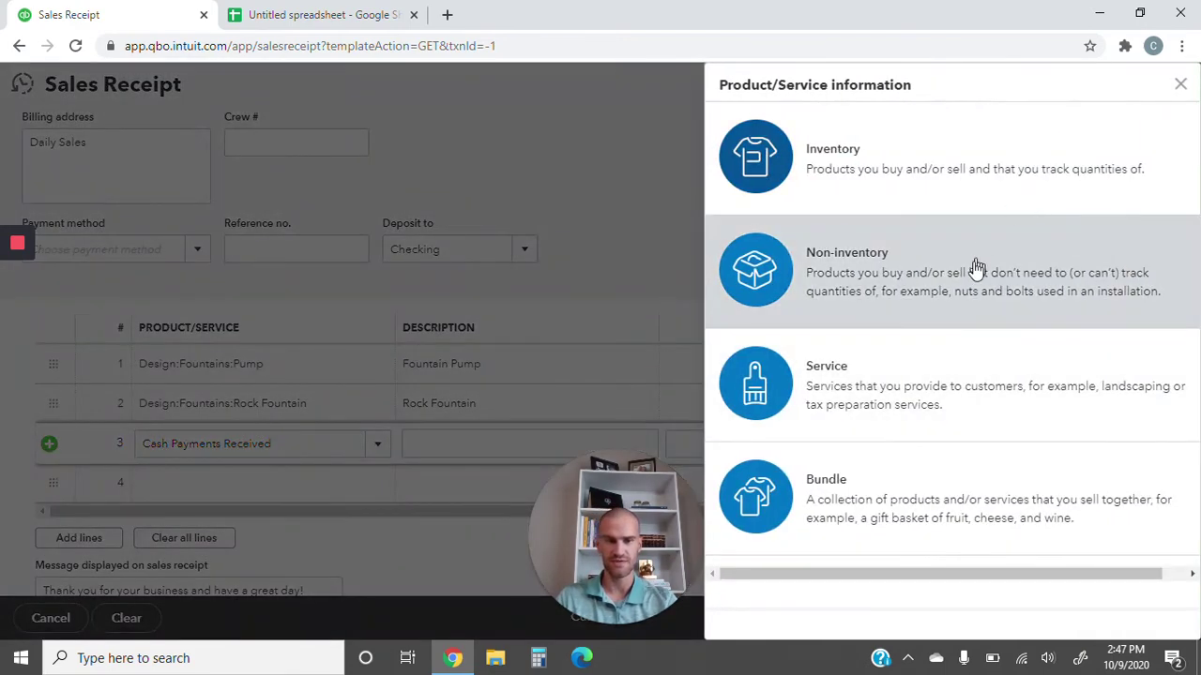
pyautogui.click(975, 270)
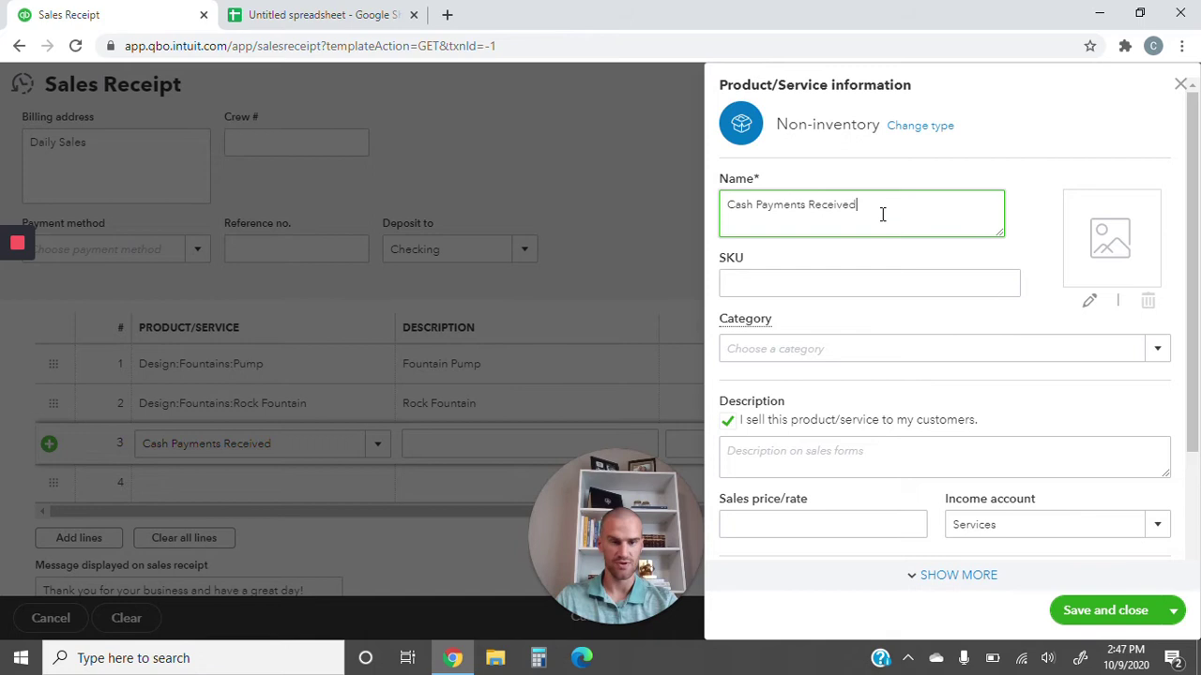
# Step: Copy the item name Cash Payments Received into the item's sales description
pyautogui.hotkey('ctrl', 'a')
pyautogui.hotkey('ctrl', 'c')
pyautogui.click(822, 451)
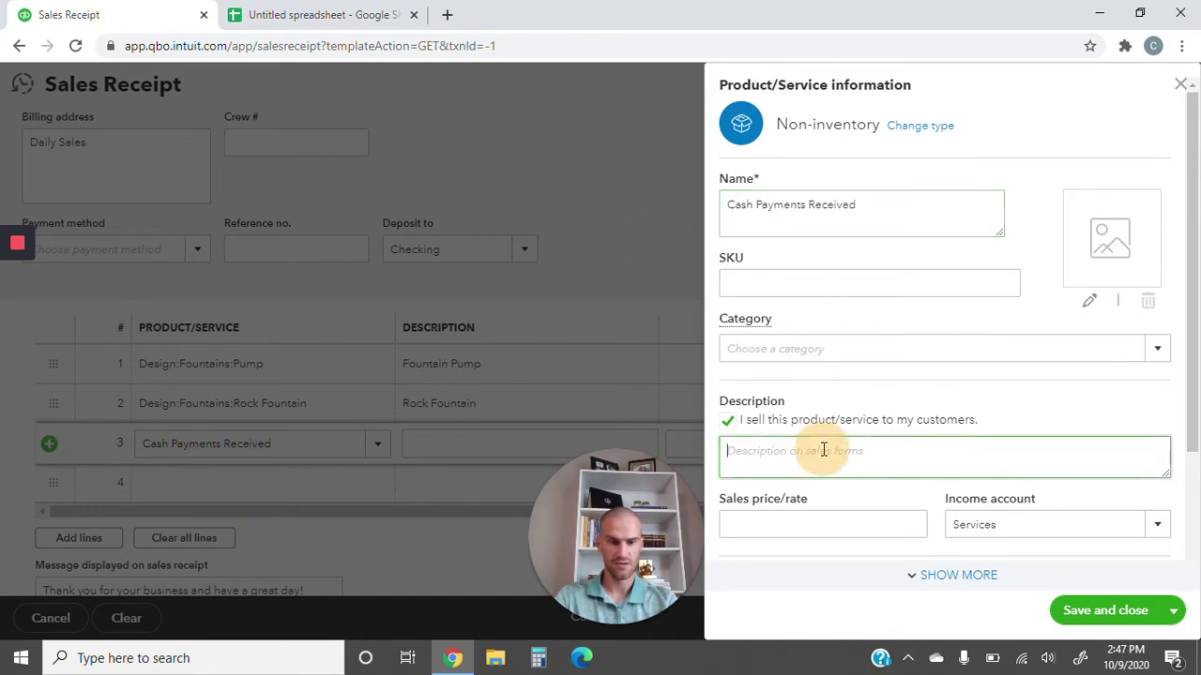
pyautogui.hotkey('ctrl', 'v')
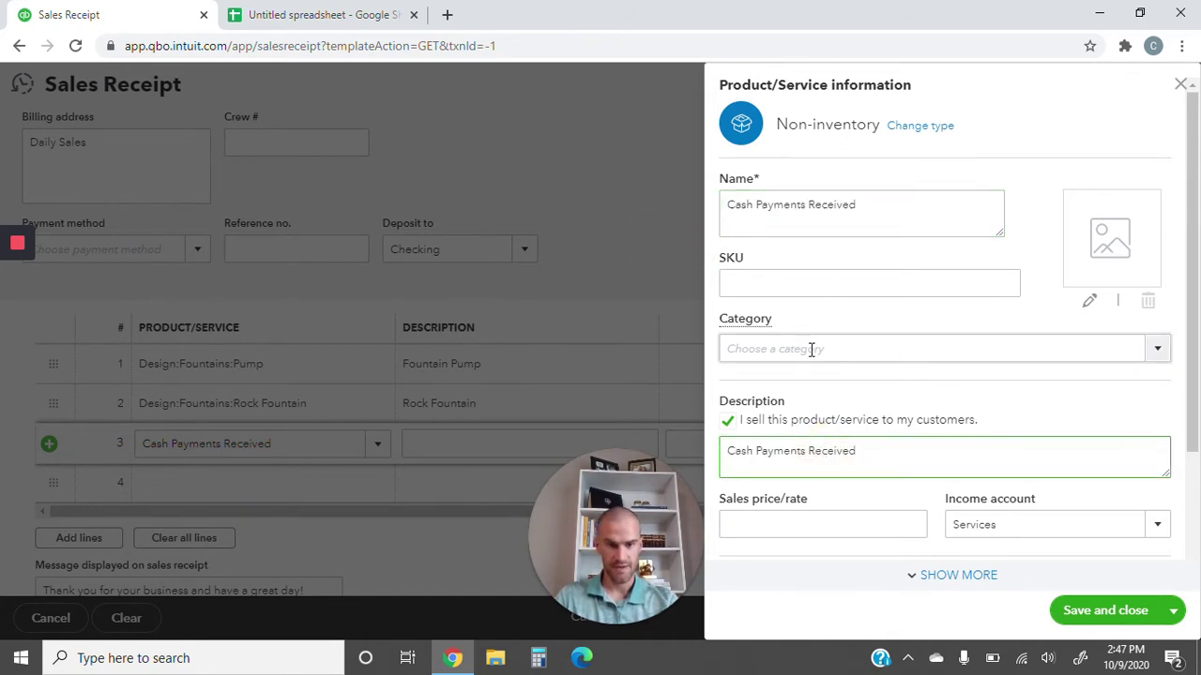
# Step: Start adding a new account named Cash in Drawer as the income account of the Cash Payments Received item
pyautogui.scroll(-1, 1191, 441)
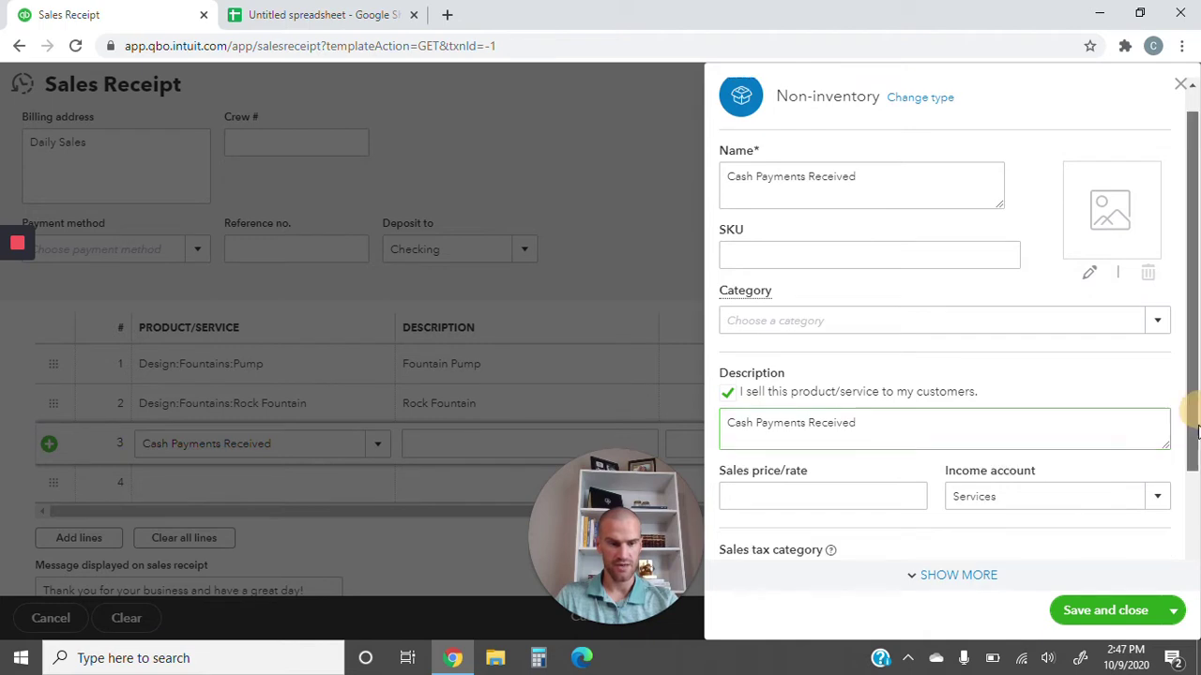
pyautogui.click(1039, 413)
pyautogui.click(1156, 414)
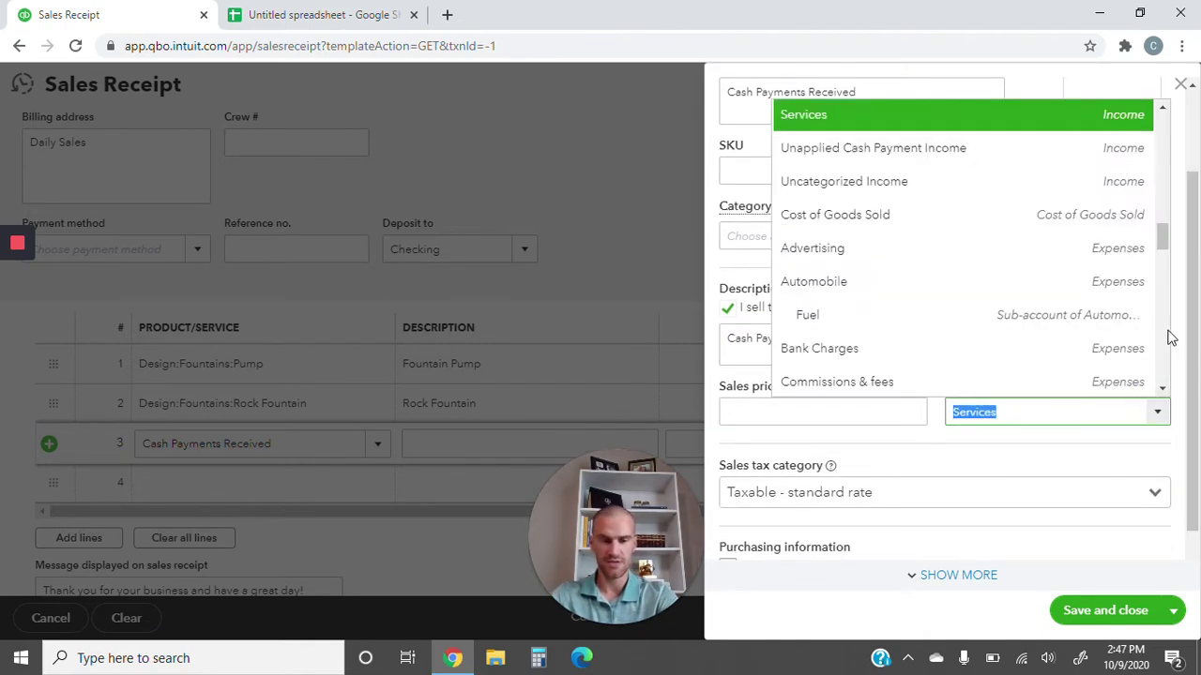
pyautogui.write('Cash in Drawer')
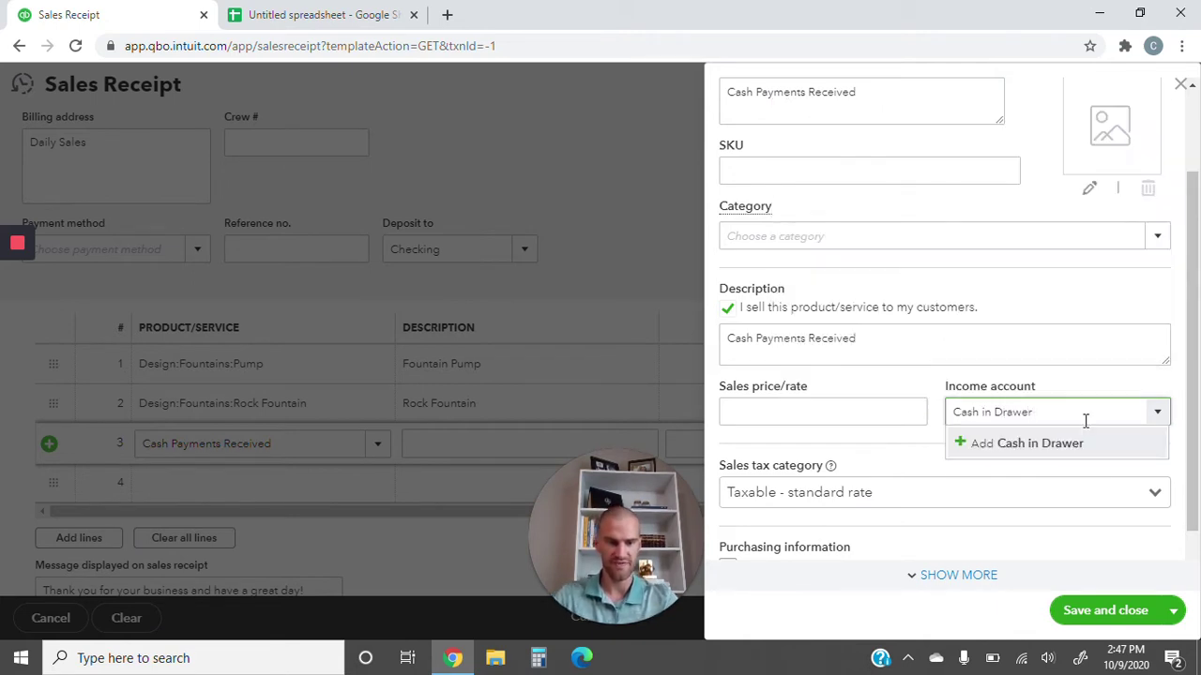
pyautogui.click(1050, 446)
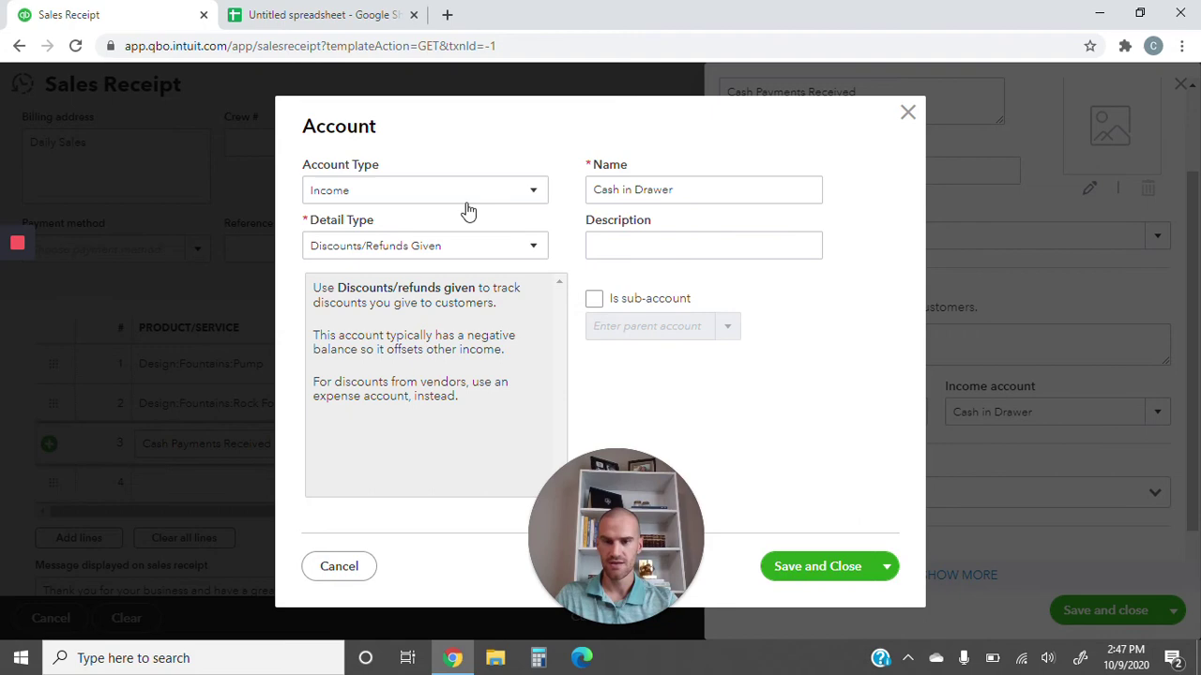
# Step: Set the Cash in Drawer account's type to Bank with detail type Cash on hand, and save the account
pyautogui.click(466, 202)
pyautogui.click(446, 274)
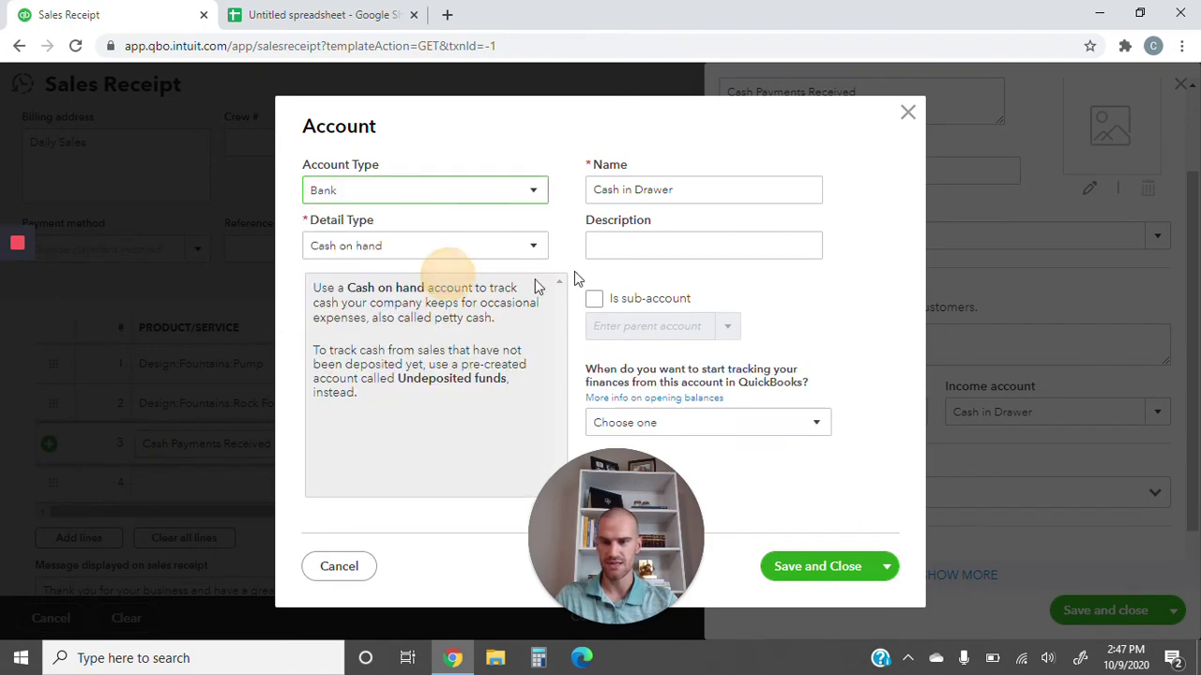
pyautogui.click(441, 246)
pyautogui.click(399, 284)
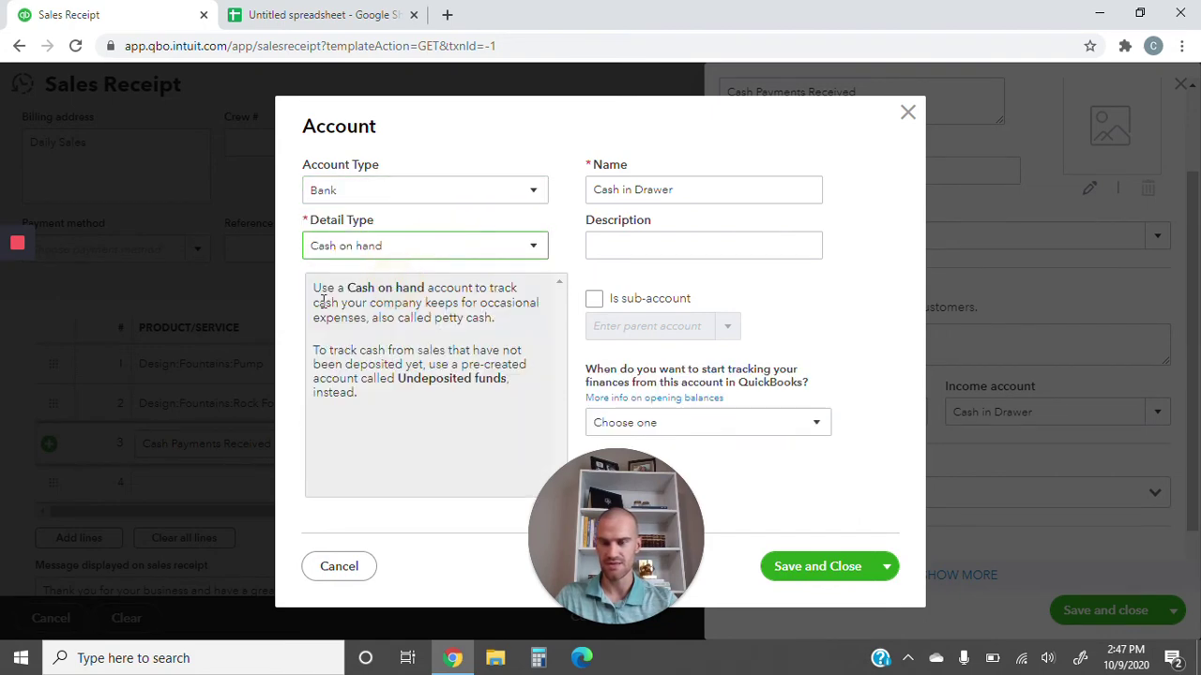
pyautogui.moveTo(315, 288); pyautogui.dragTo(494, 319)
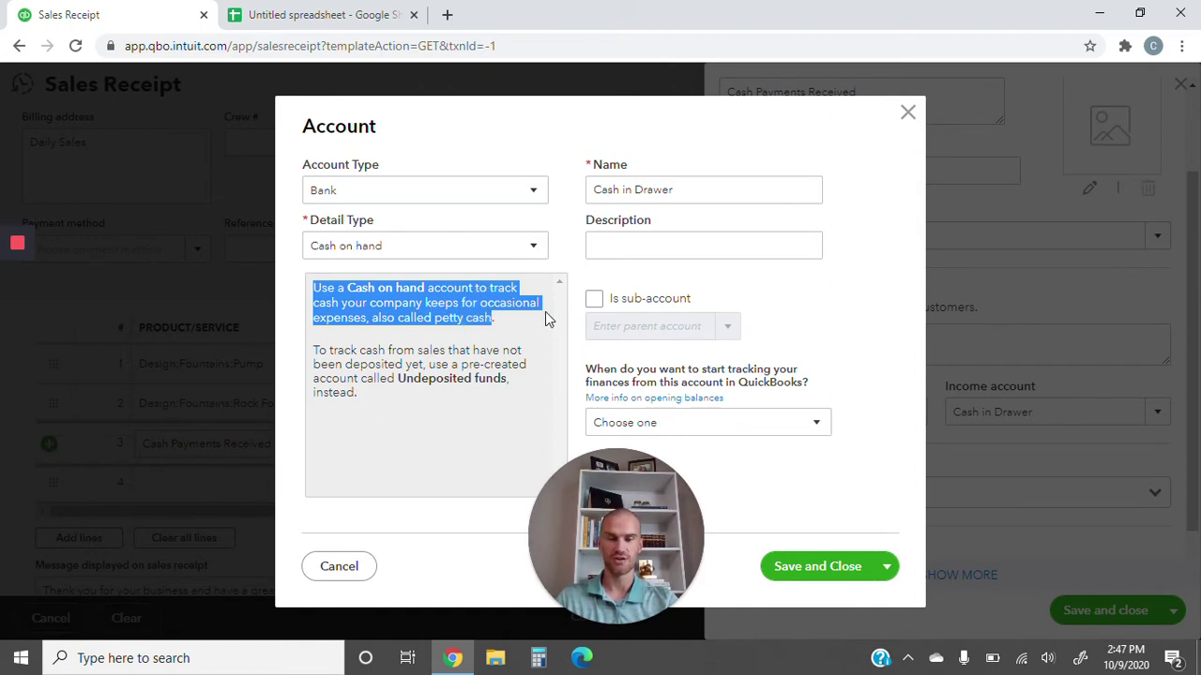
pyautogui.click(692, 188)
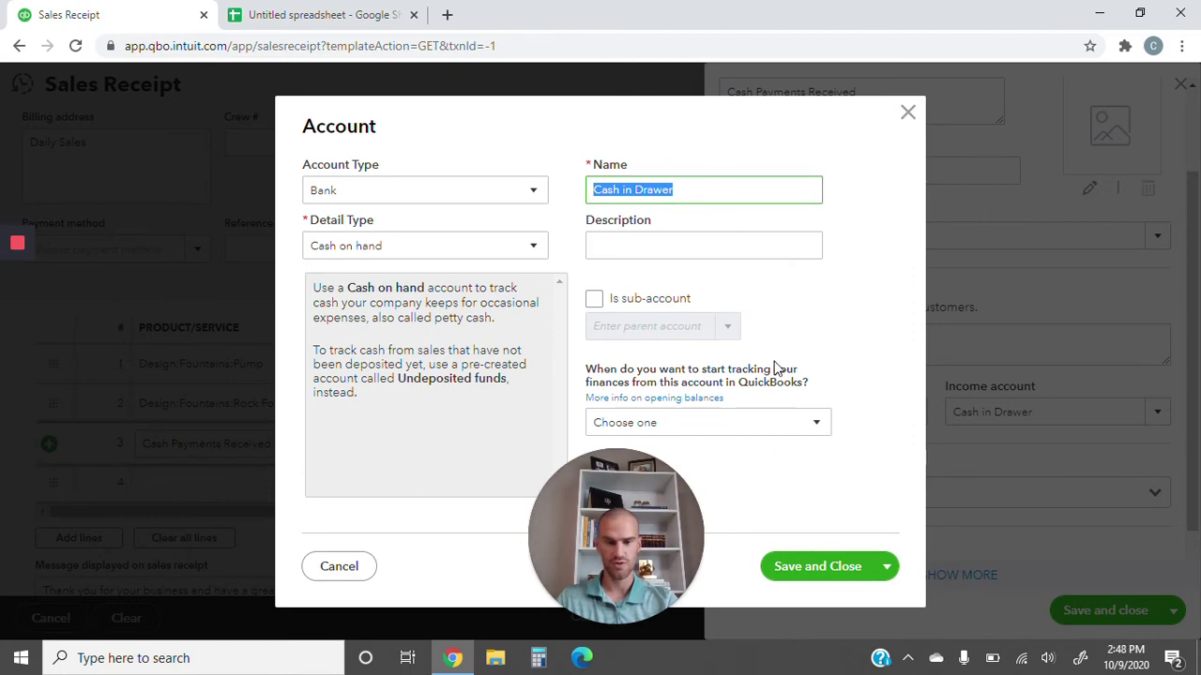
pyautogui.click(816, 574)
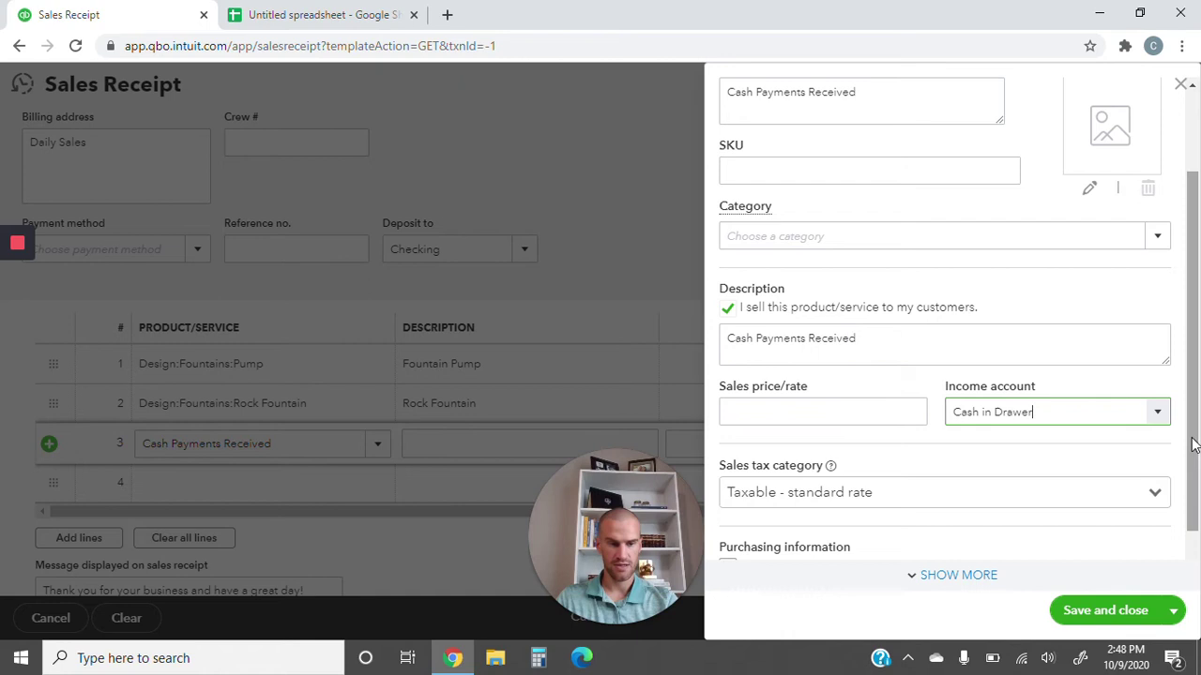
# Step: Set the Cash Payments Received item's sales tax category to Nontaxable and save the item
pyautogui.scroll(-2, 1179, 491)
pyautogui.click(1152, 454)
pyautogui.click(877, 507)
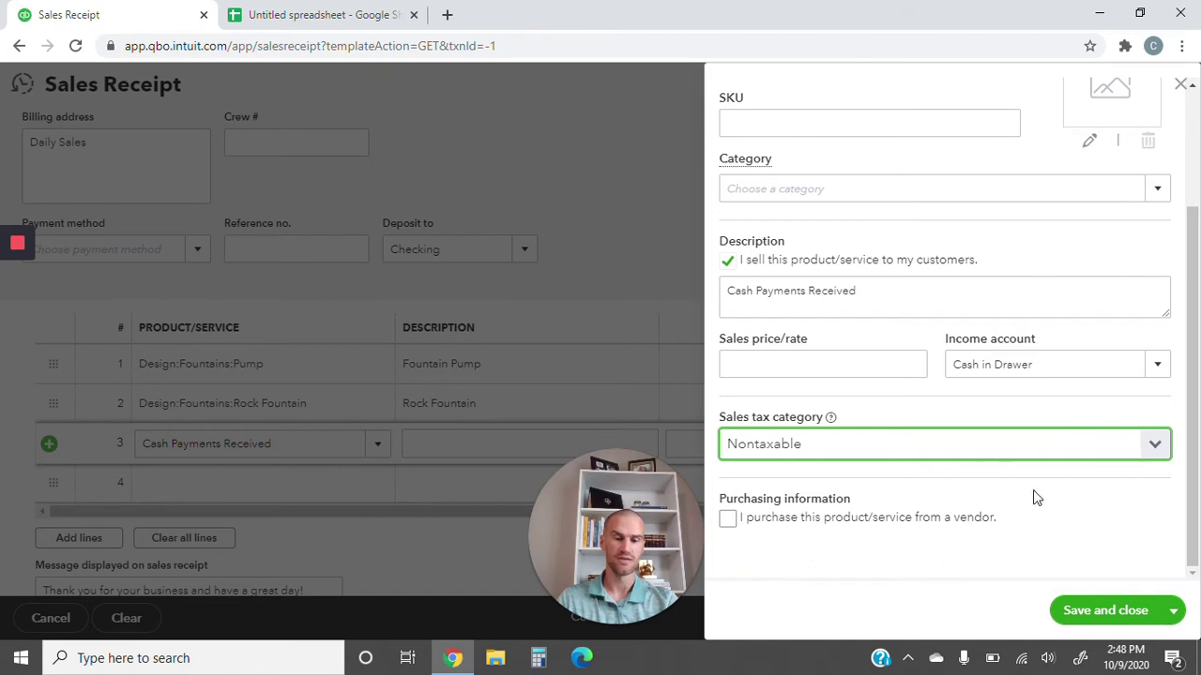
pyautogui.click(1195, 474)
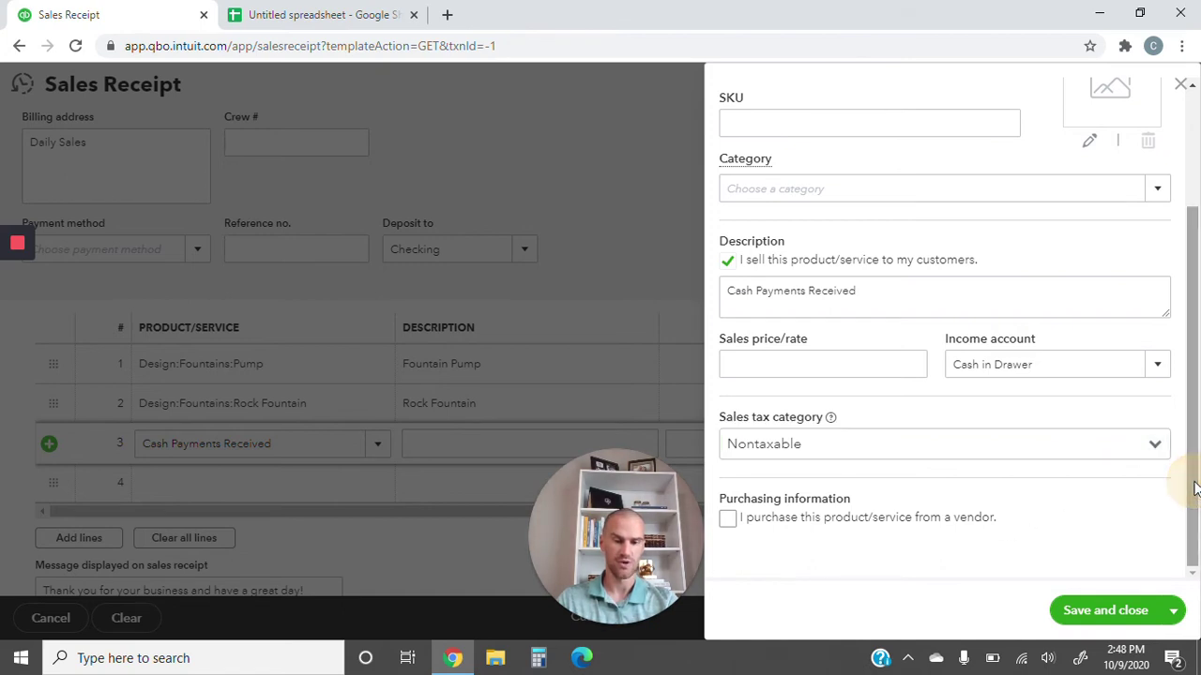
pyautogui.click(1110, 621)
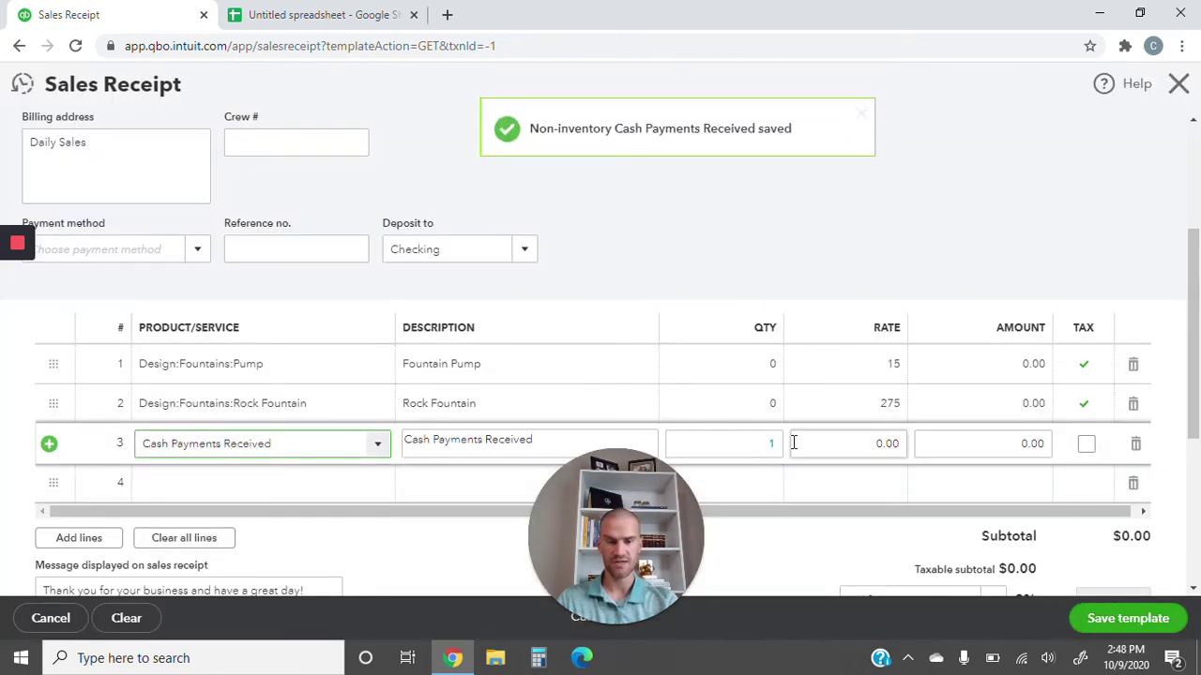
# Step: Start a new non-inventory item named Cash Payouts on line 4 of the sales receipt, checking the name in the spreadsheet
pyautogui.click(241, 492)
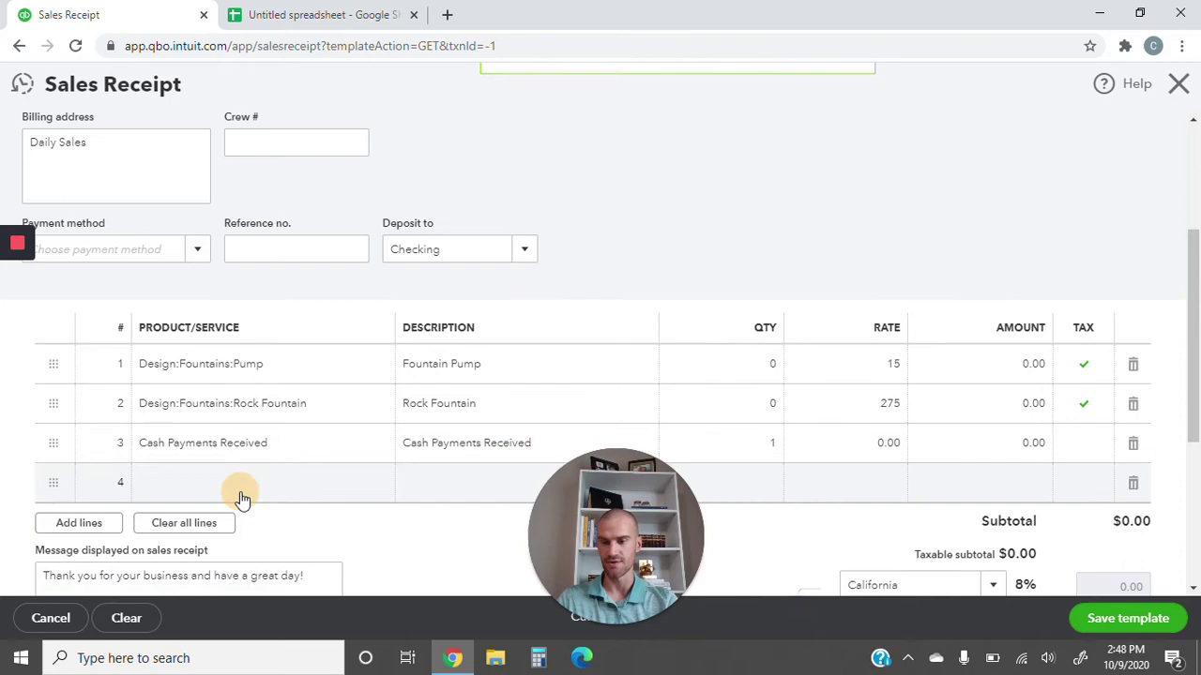
pyautogui.click(316, 16)
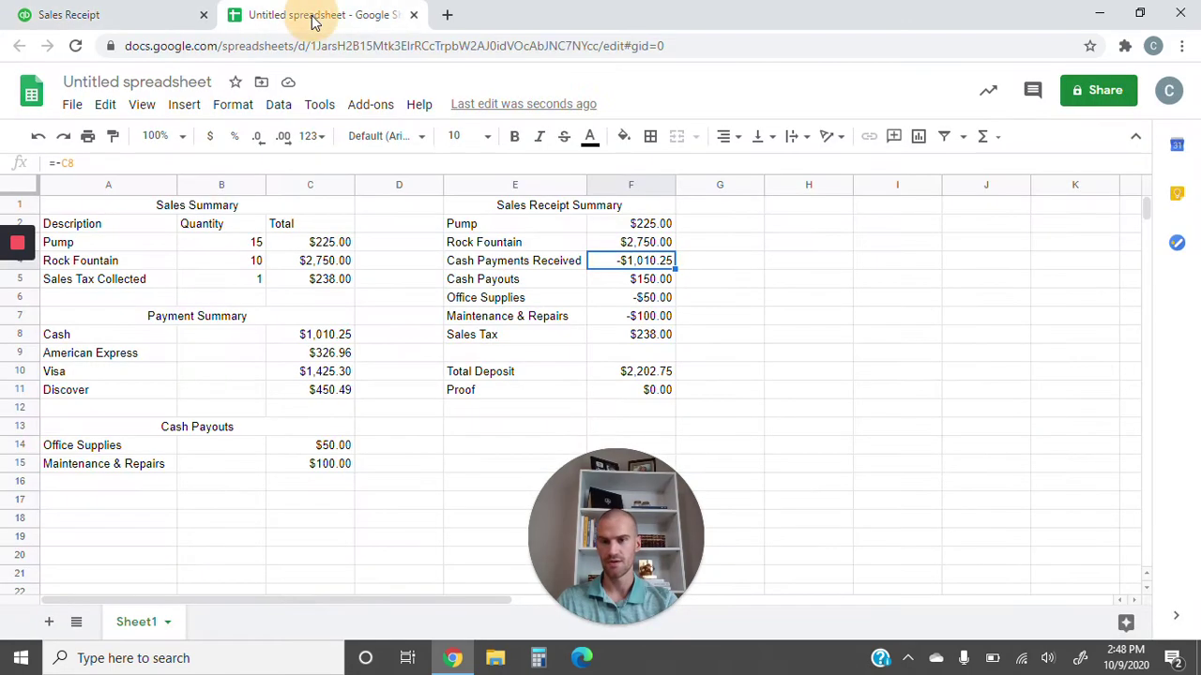
pyautogui.click(487, 288)
pyautogui.click(129, 21)
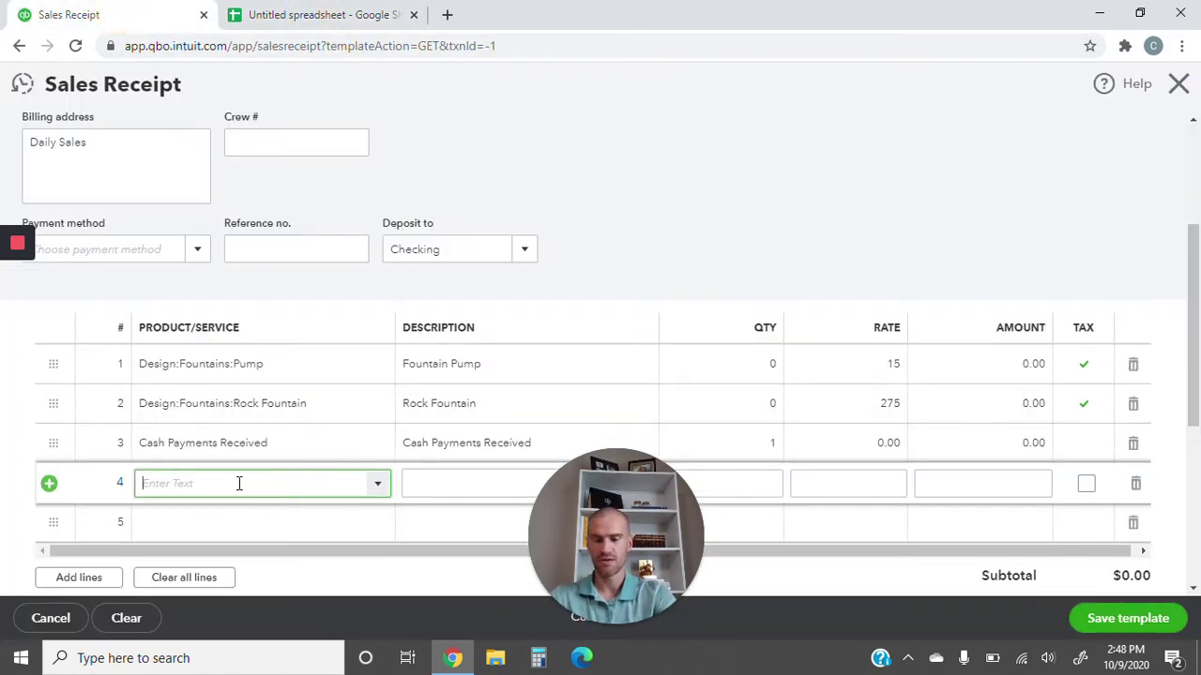
pyautogui.write('Cash Payouts')
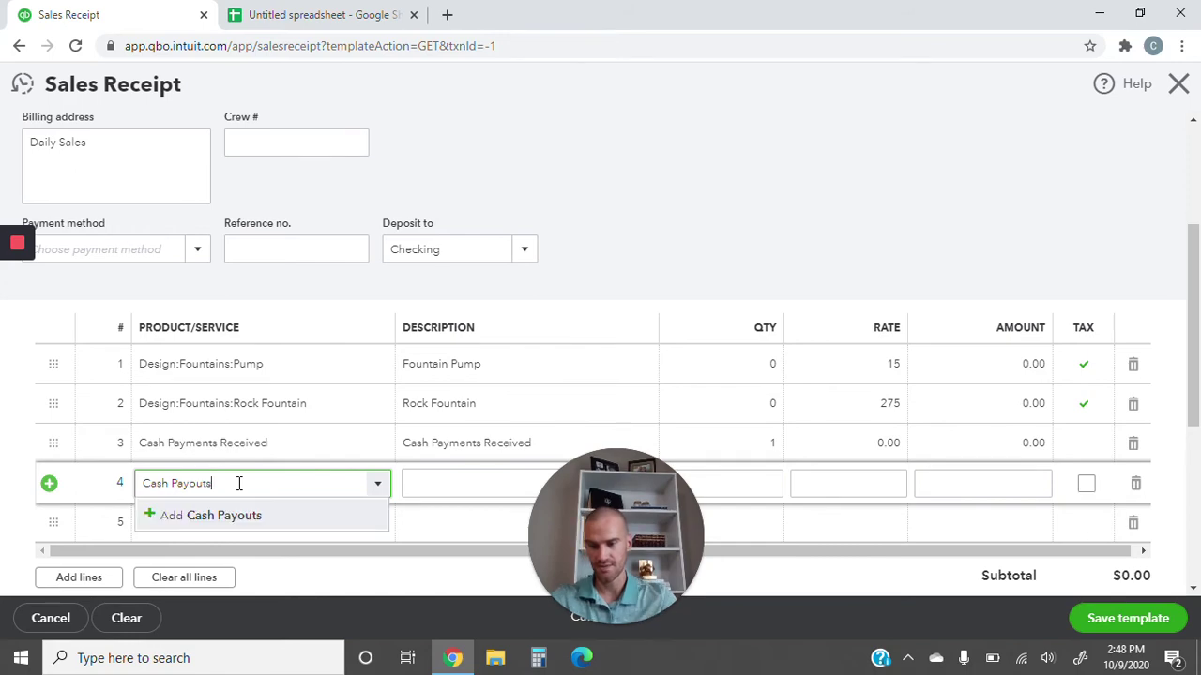
pyautogui.click(225, 516)
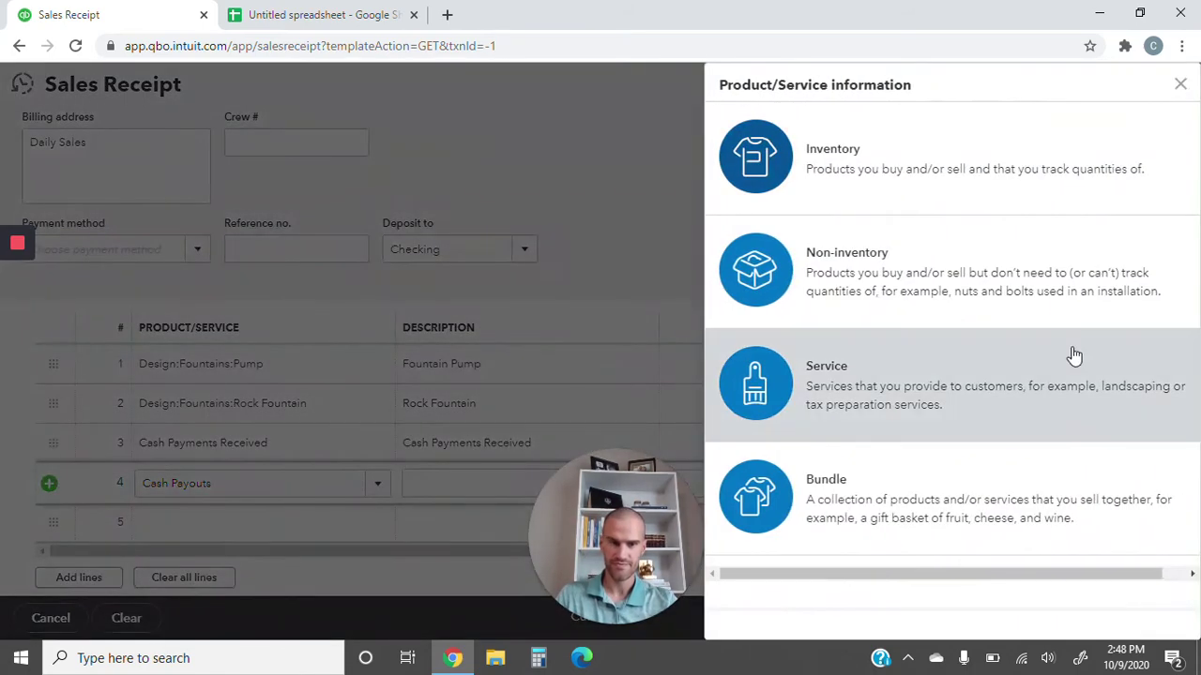
pyautogui.click(965, 259)
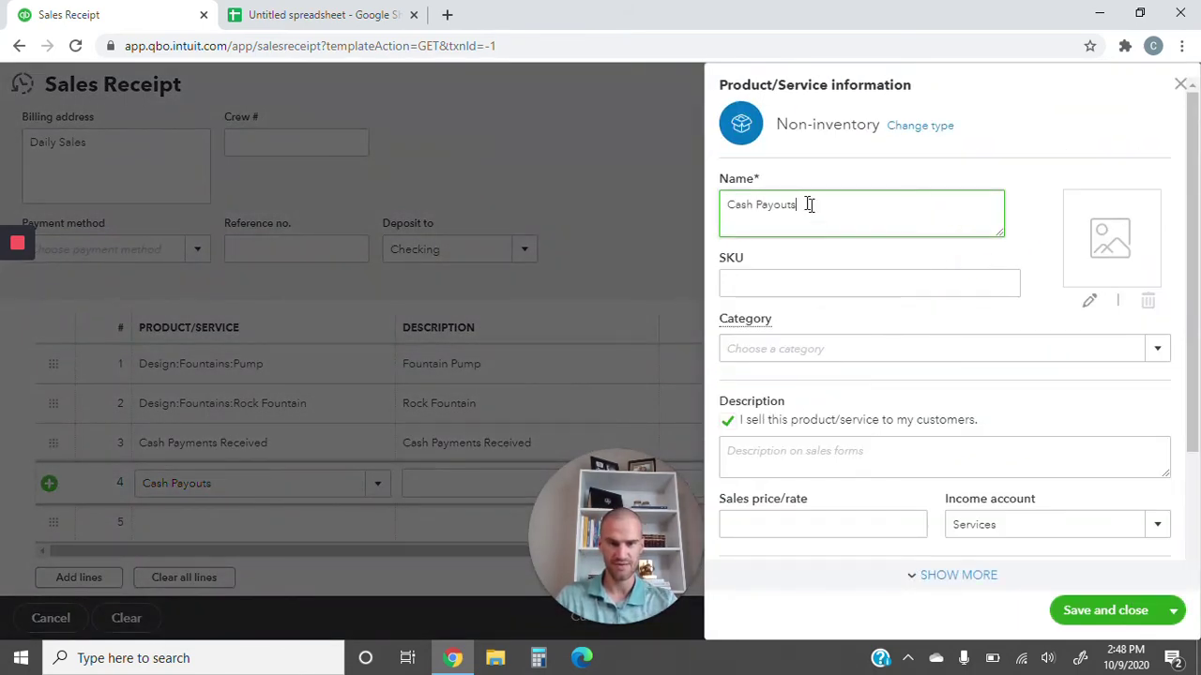
# Step: Enter "Cash Payouts from drawer" as the Cash Payouts item's sales description
pyautogui.moveTo(810, 204); pyautogui.dragTo(677, 208)
pyautogui.hotkey('ctrl', 'c')
pyautogui.click(809, 462)
pyautogui.hotkey('ctrl', 'v')
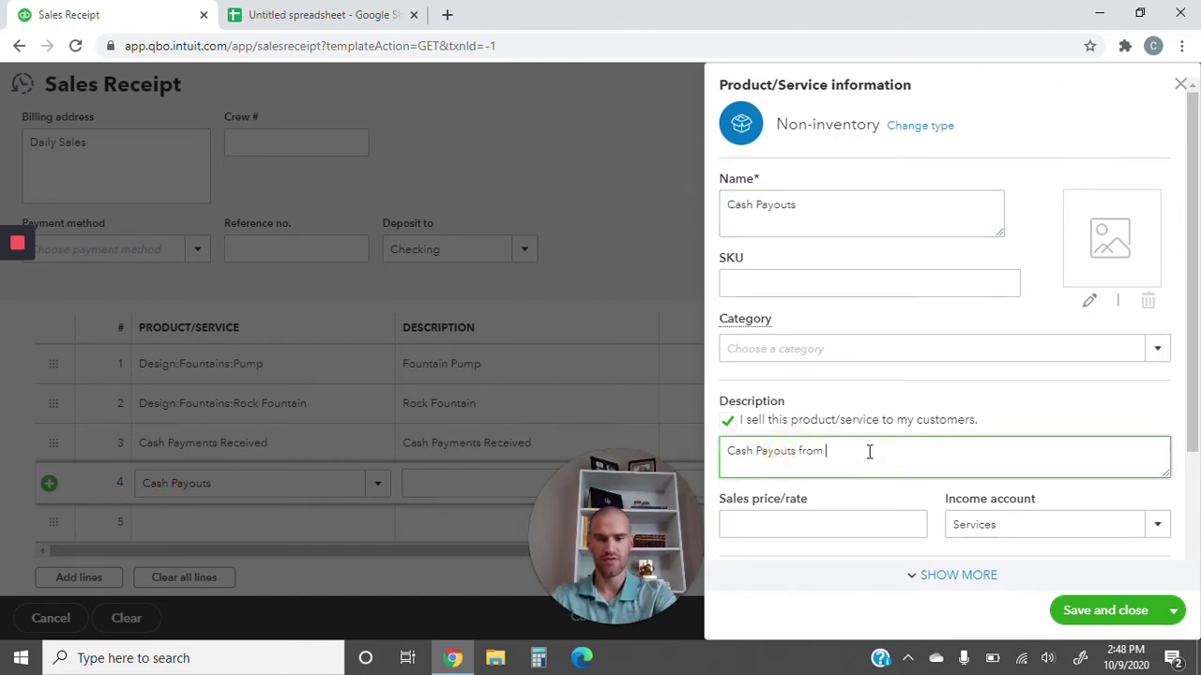
pyautogui.write('from drawer')
pyautogui.click(920, 525)
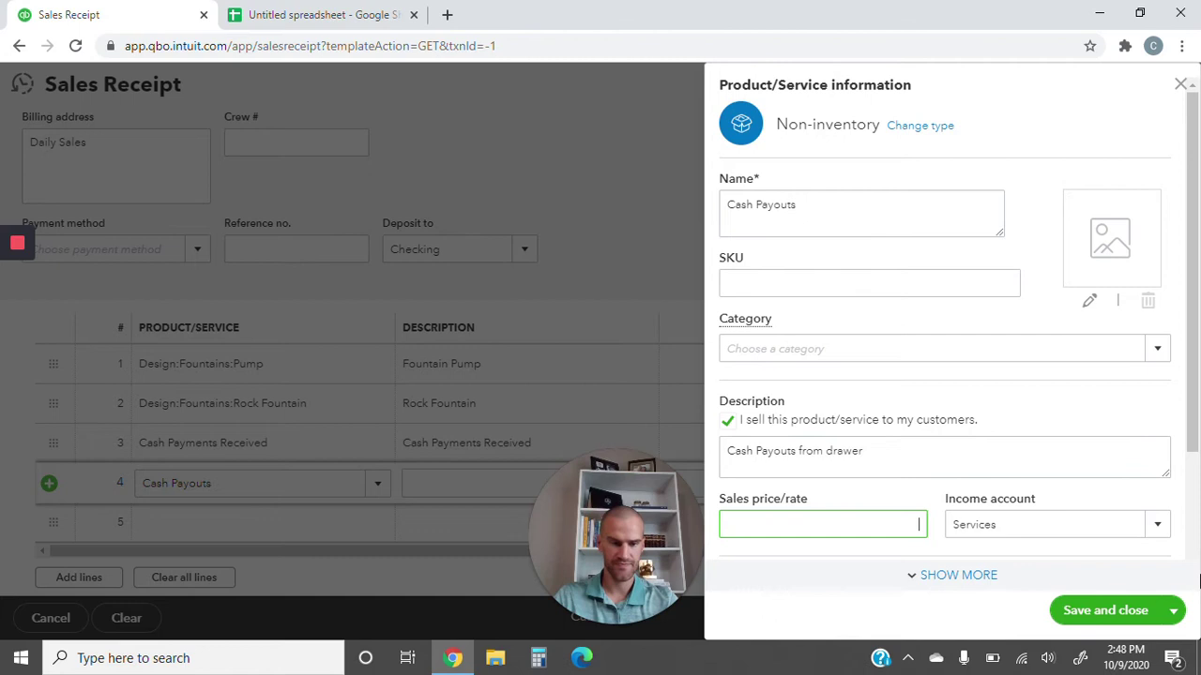
# Step: Choose the Cash in Drawer bank account as the Cash Payouts item's income account
pyautogui.scroll(-2, 1196, 445)
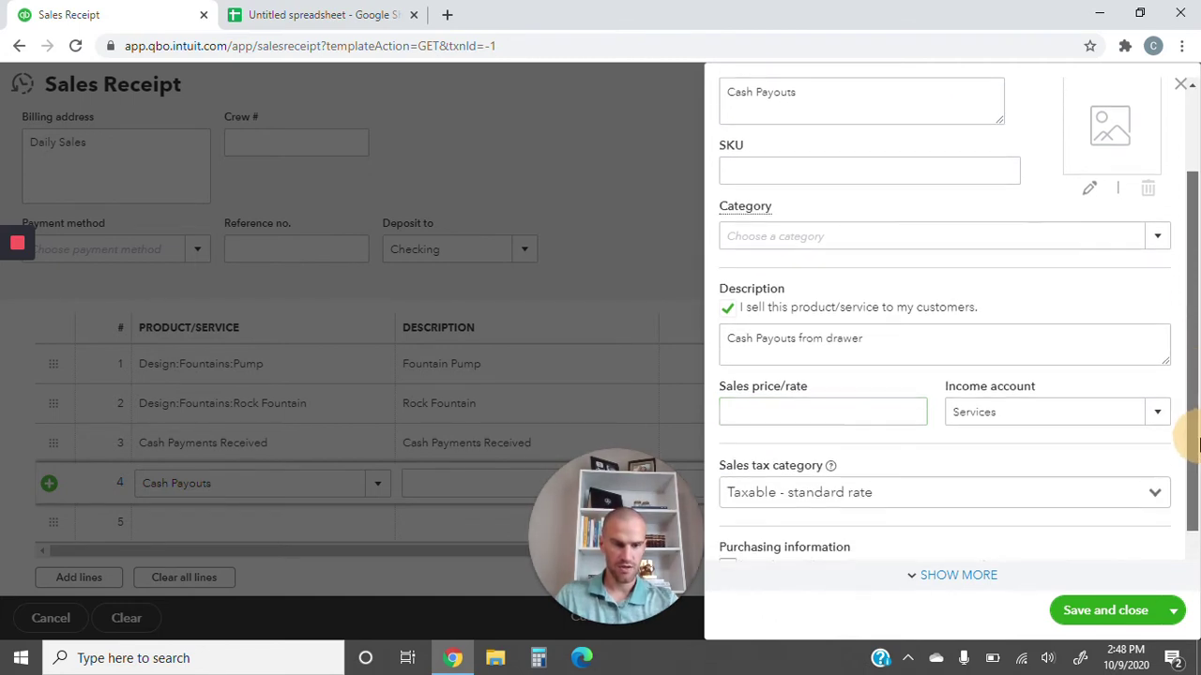
pyautogui.click(1018, 405)
pyautogui.write('cash')
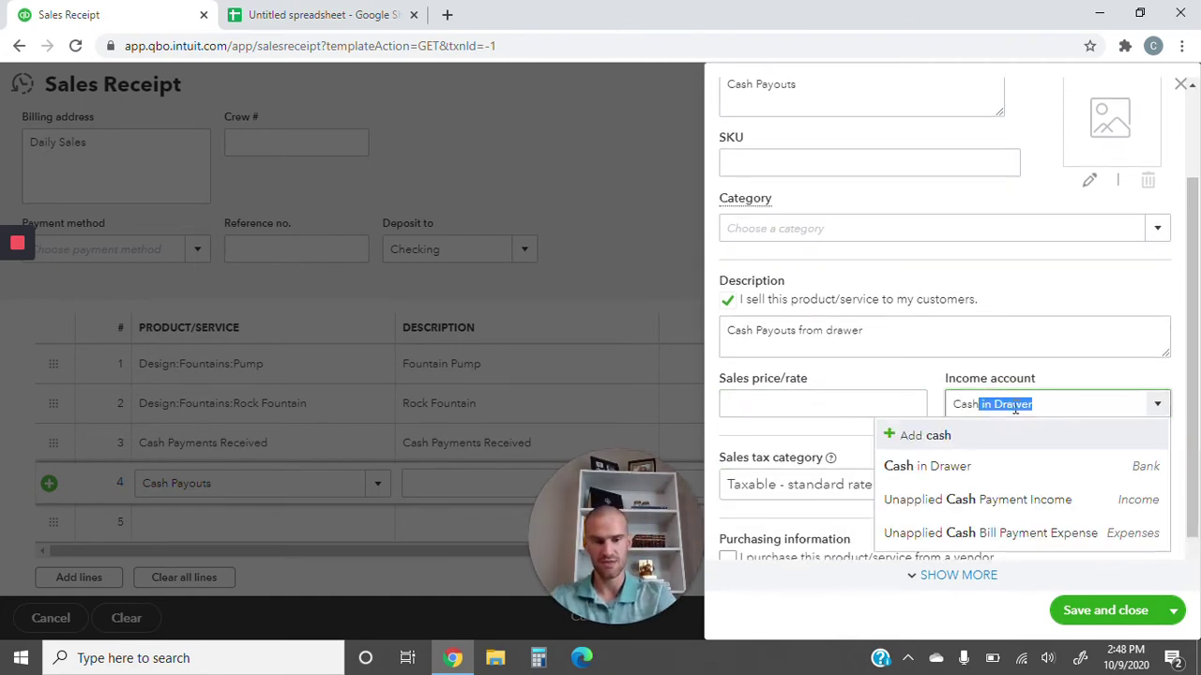
pyautogui.click(944, 466)
# Step: Set the Cash Payouts item's sales tax category to Nontaxable and save the item
pyautogui.scroll(-1, 1173, 475)
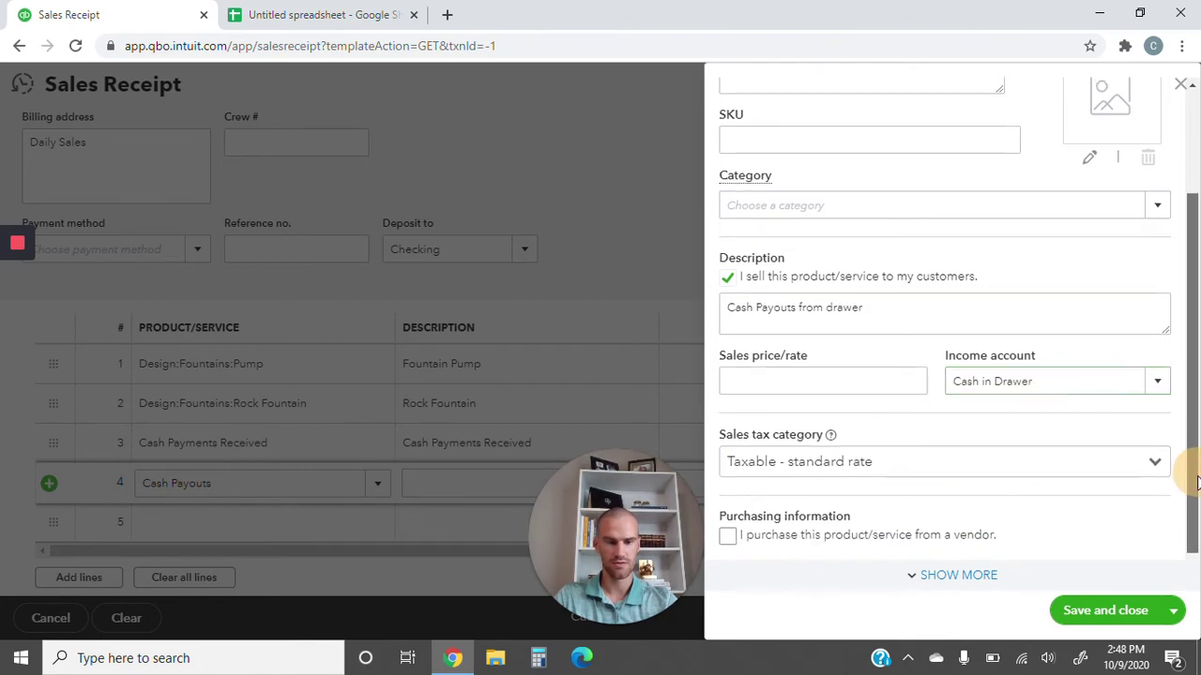
pyautogui.click(1153, 444)
pyautogui.click(914, 508)
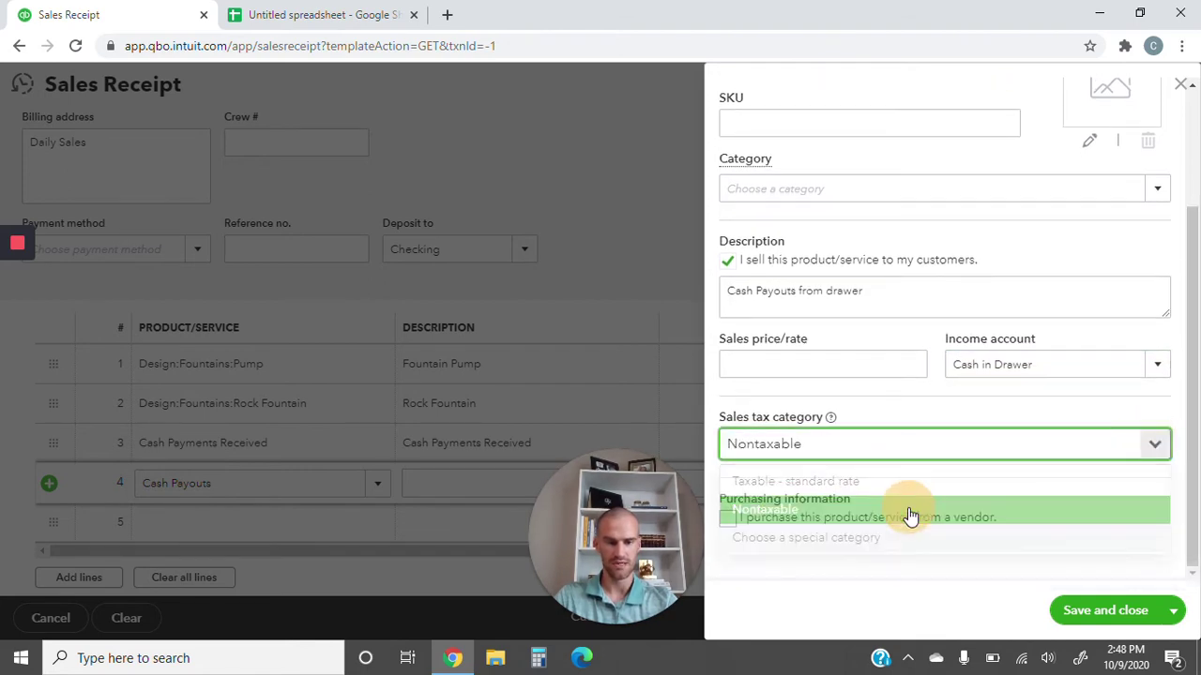
pyautogui.click(1108, 615)
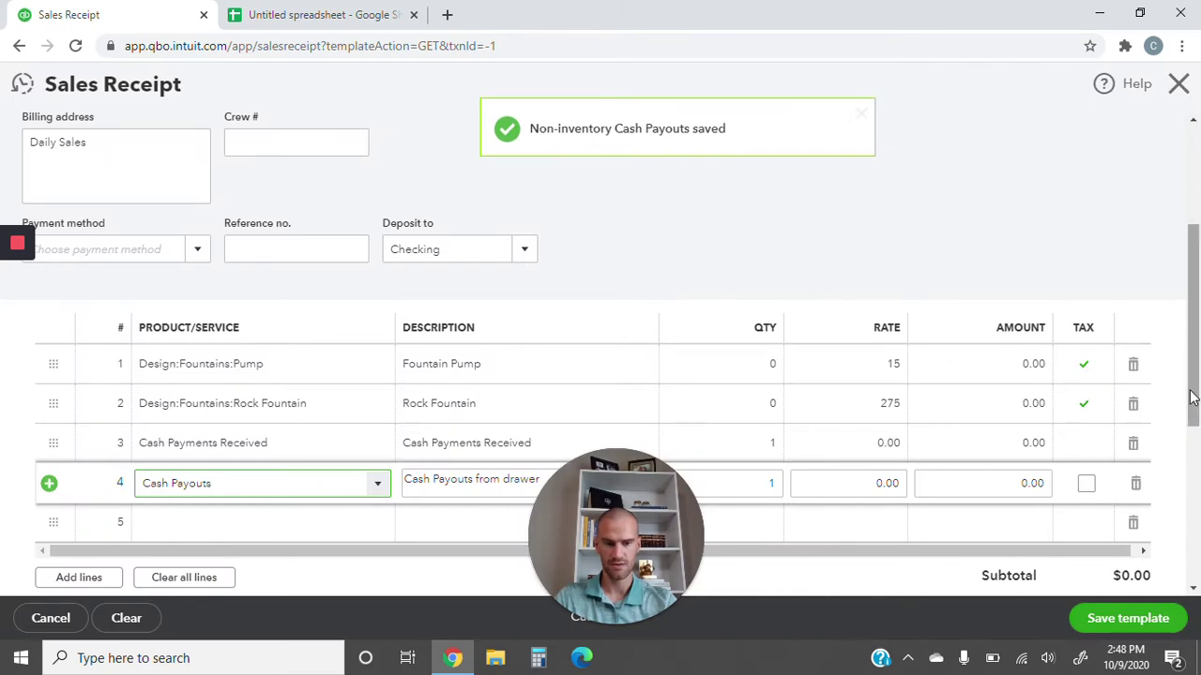
pyautogui.moveTo(1193, 412); pyautogui.dragTo(1193, 482)
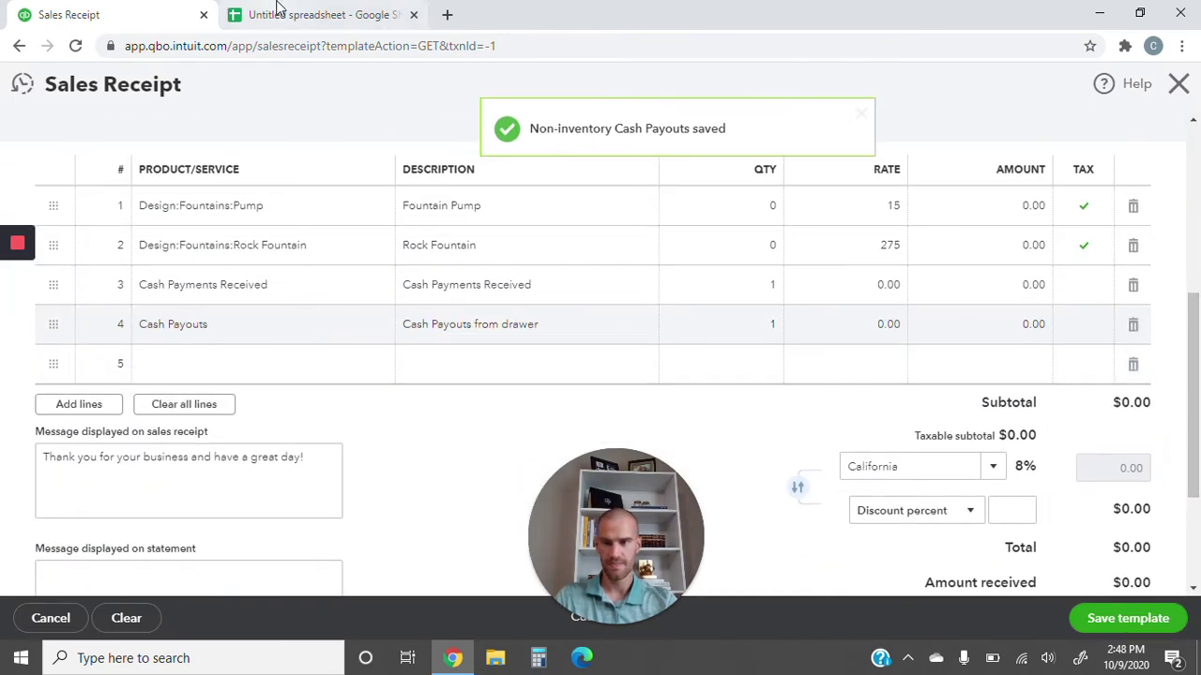
# Step: Start a new non-inventory item named Office Supplies Purchased on line 5 of the sales receipt, checking the next entry in the spreadsheet
pyautogui.click(314, 14)
pyautogui.click(478, 301)
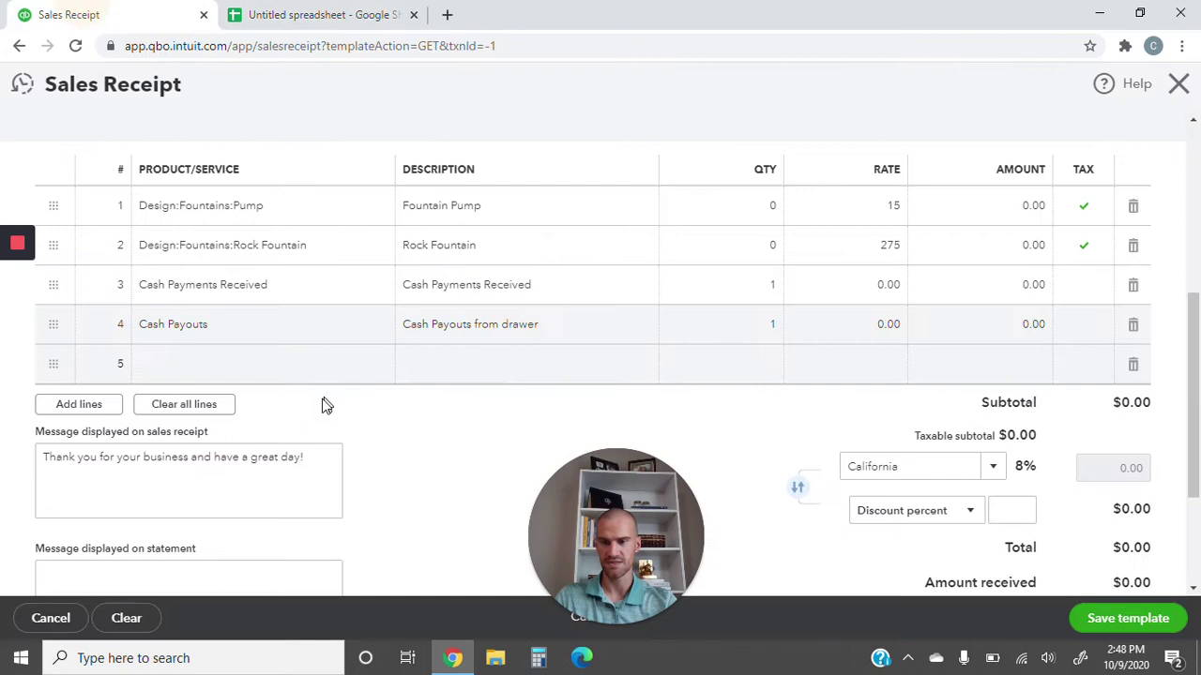
pyautogui.click(242, 356)
pyautogui.write('Off')
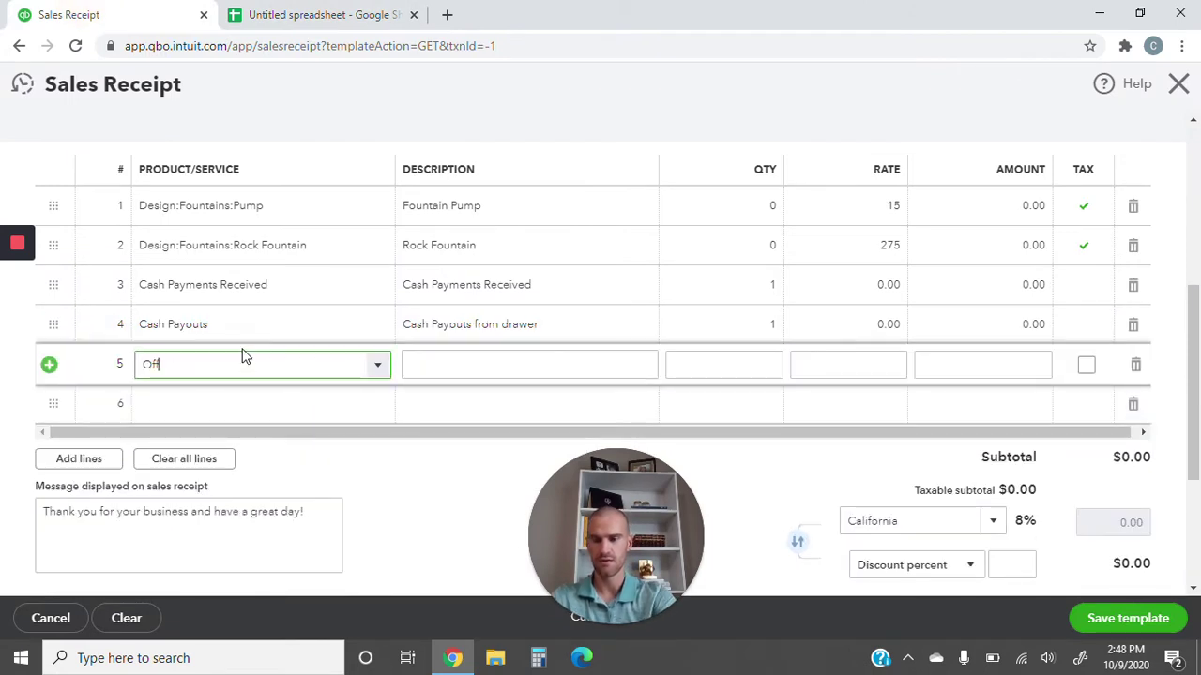
pyautogui.write('ice Supplies')
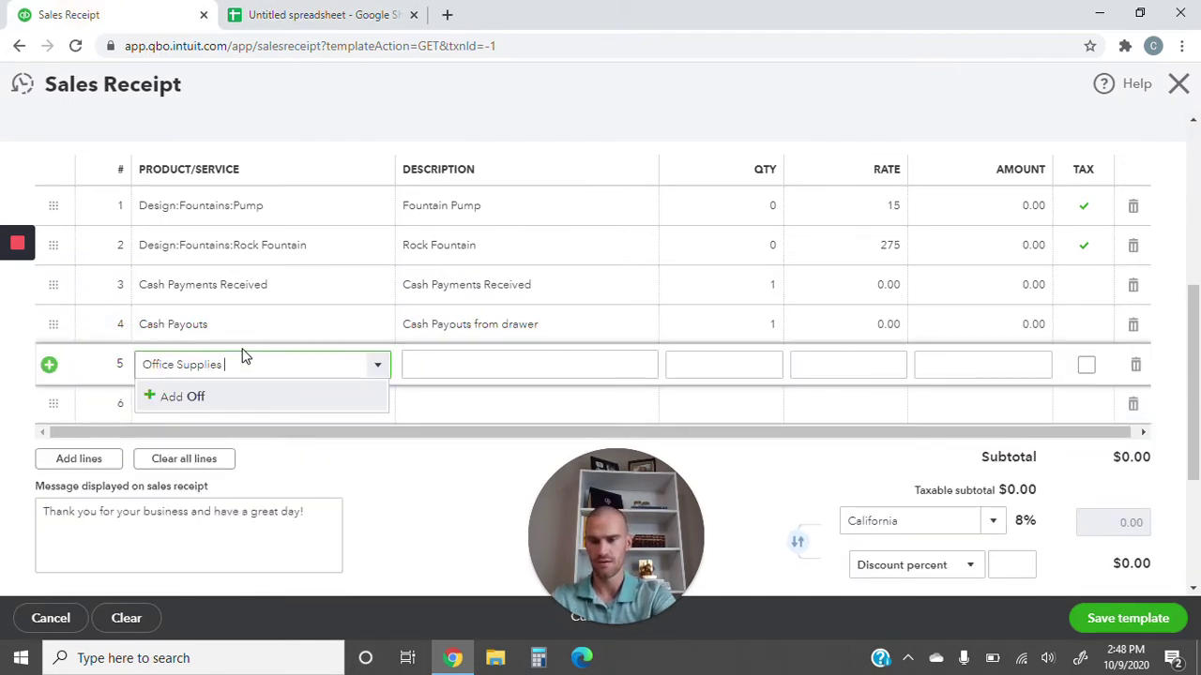
pyautogui.write(' Purchased')
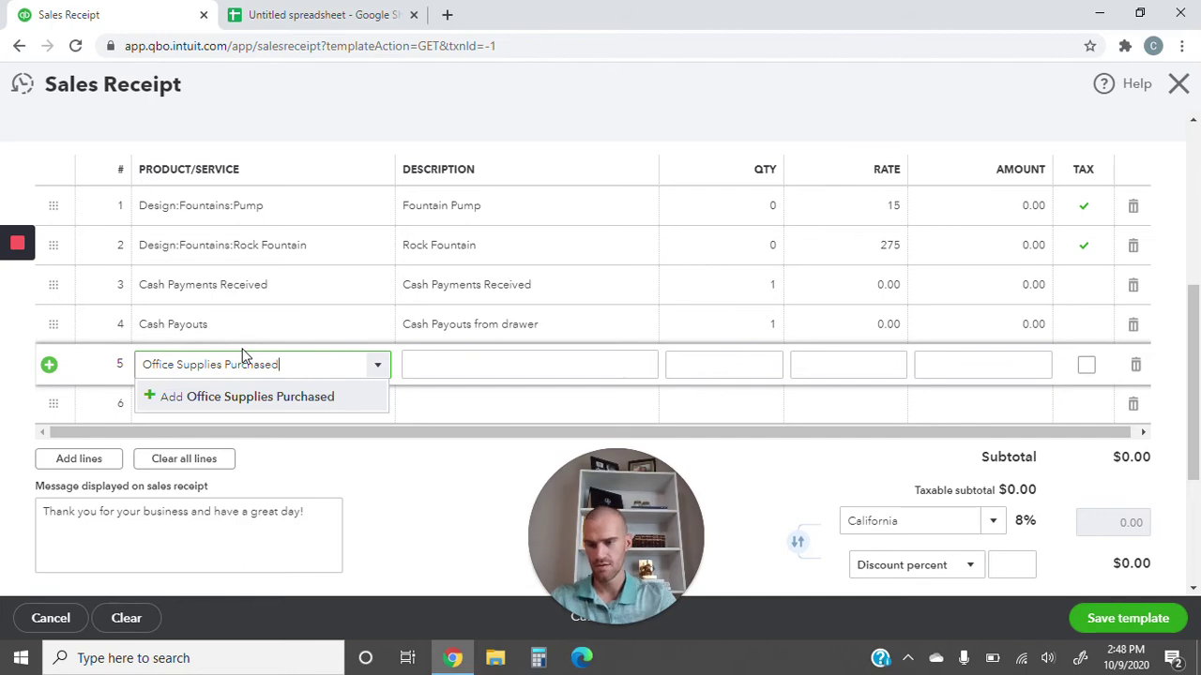
pyautogui.click(268, 398)
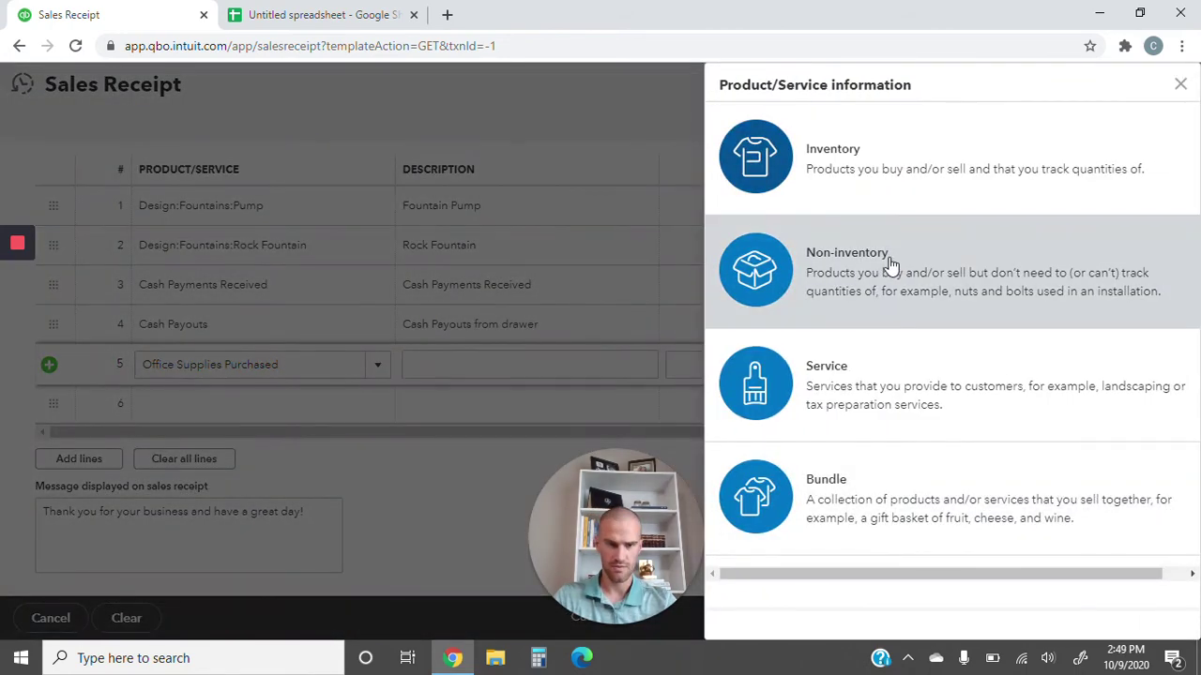
pyautogui.click(890, 268)
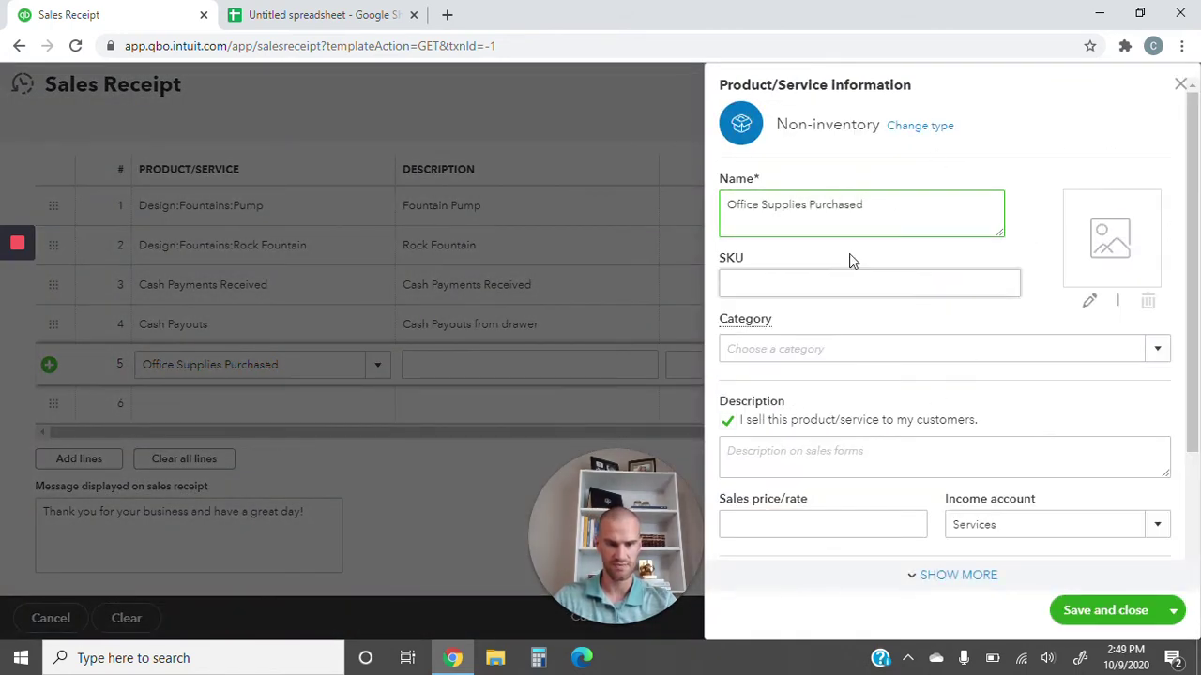
# Step: Copy the item's name, Office Supplies Purchased, into its sales description
pyautogui.tripleClick(791, 203)
pyautogui.hotkey('ctrl', 'c')
pyautogui.click(798, 451)
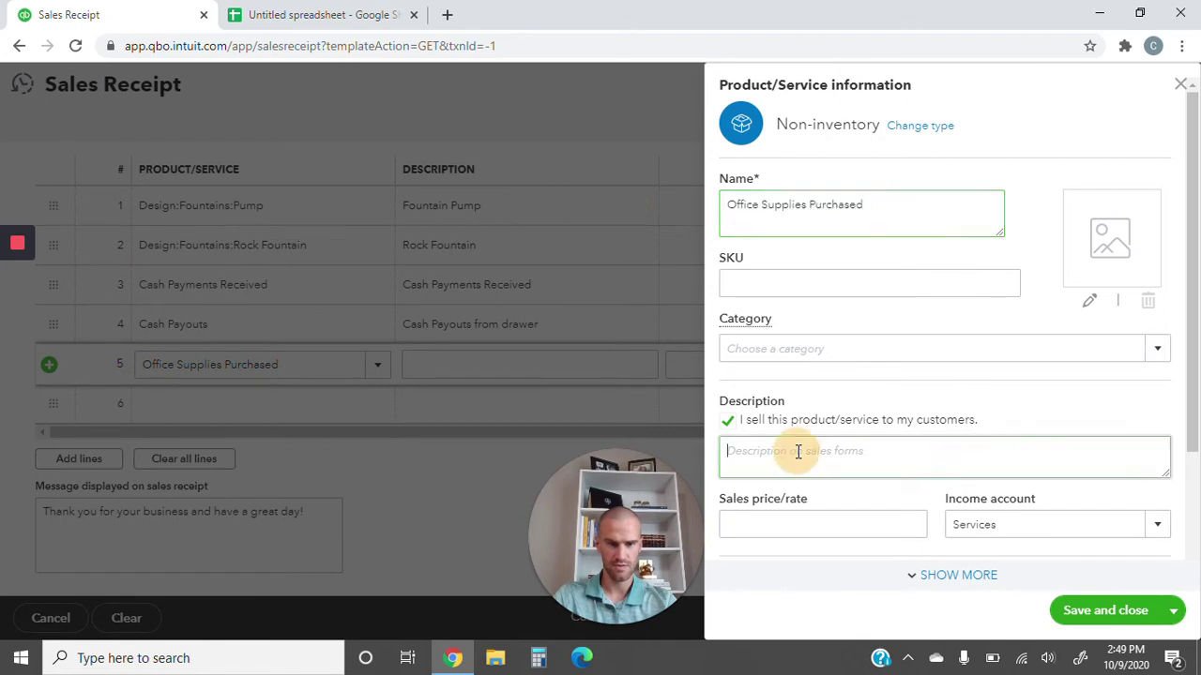
pyautogui.hotkey('ctrl', 'v')
# Step: Choose Office Expenses as the Office Supplies Purchased item's income account
pyautogui.moveTo(1193, 352); pyautogui.dragTo(1182, 456)
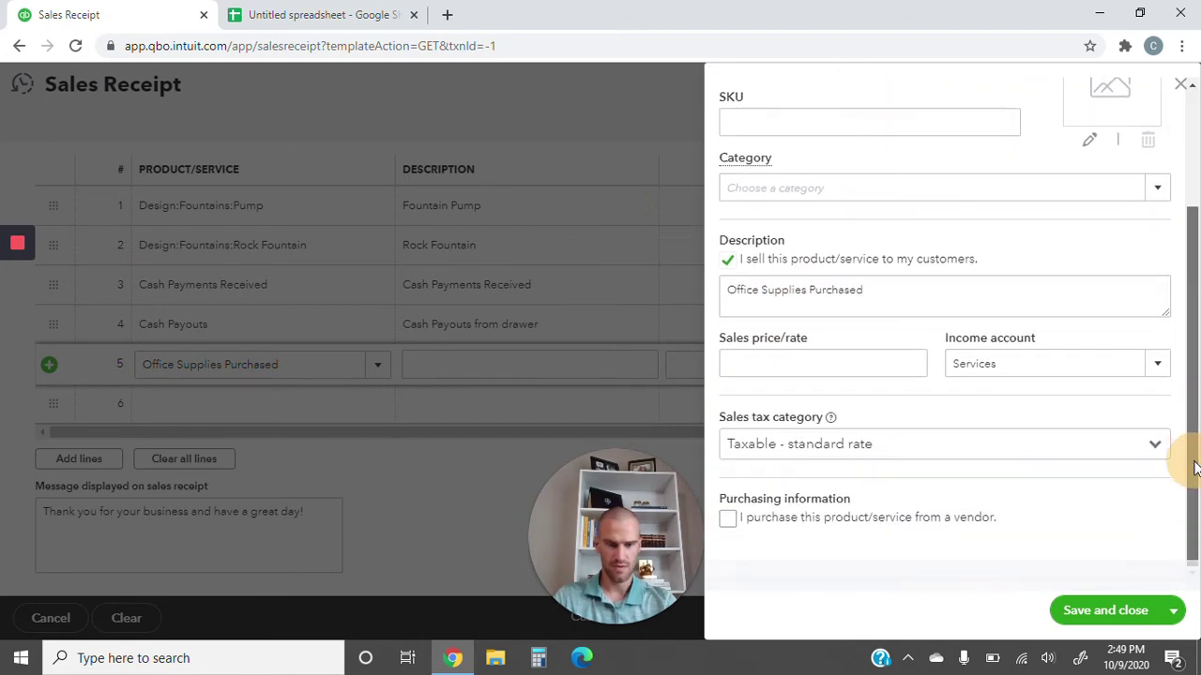
pyautogui.click(1154, 366)
pyautogui.click(1154, 366)
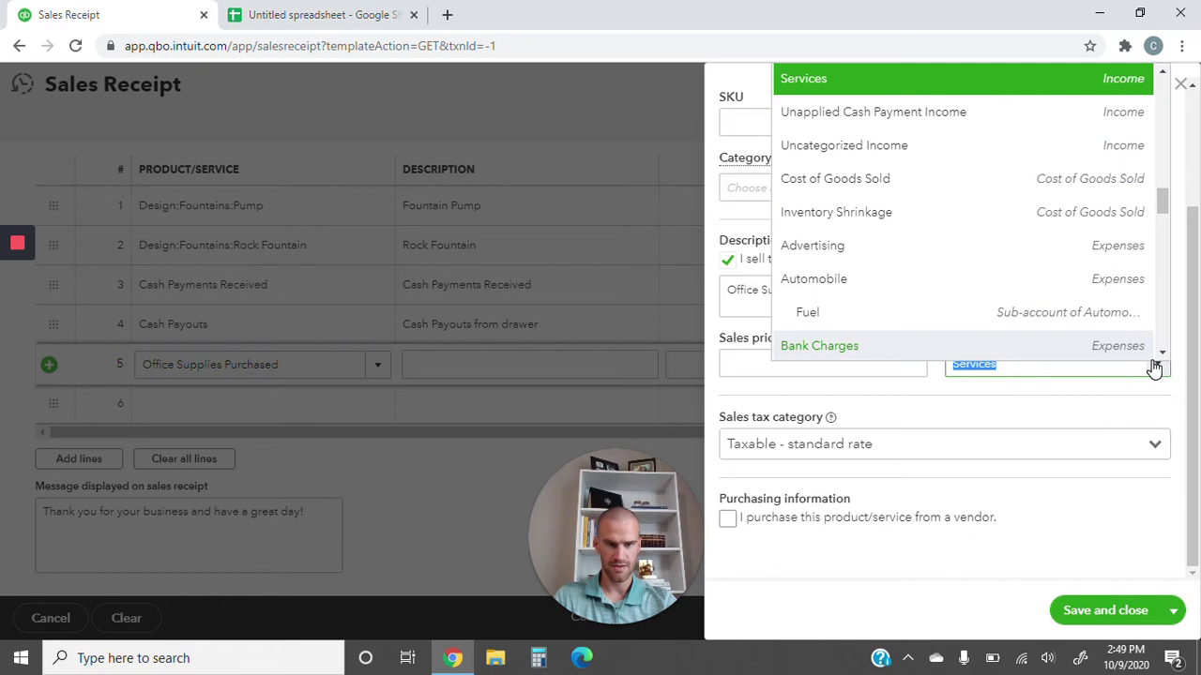
pyautogui.moveTo(1039, 367); pyautogui.dragTo(886, 372)
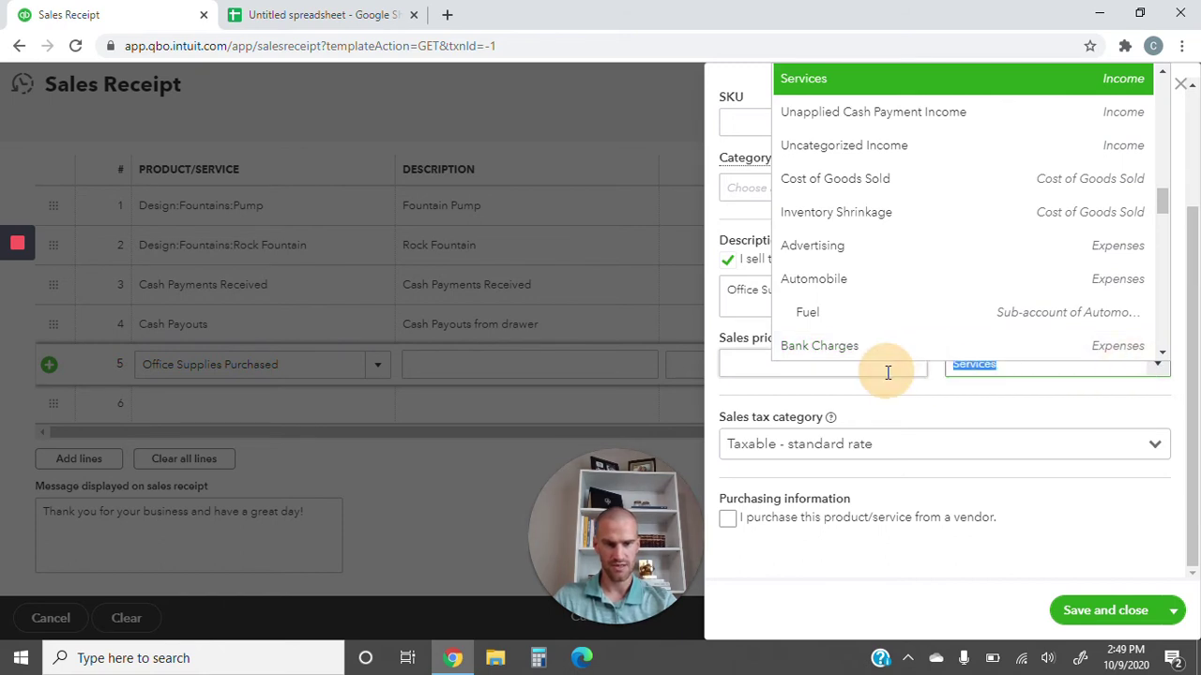
pyautogui.write('office')
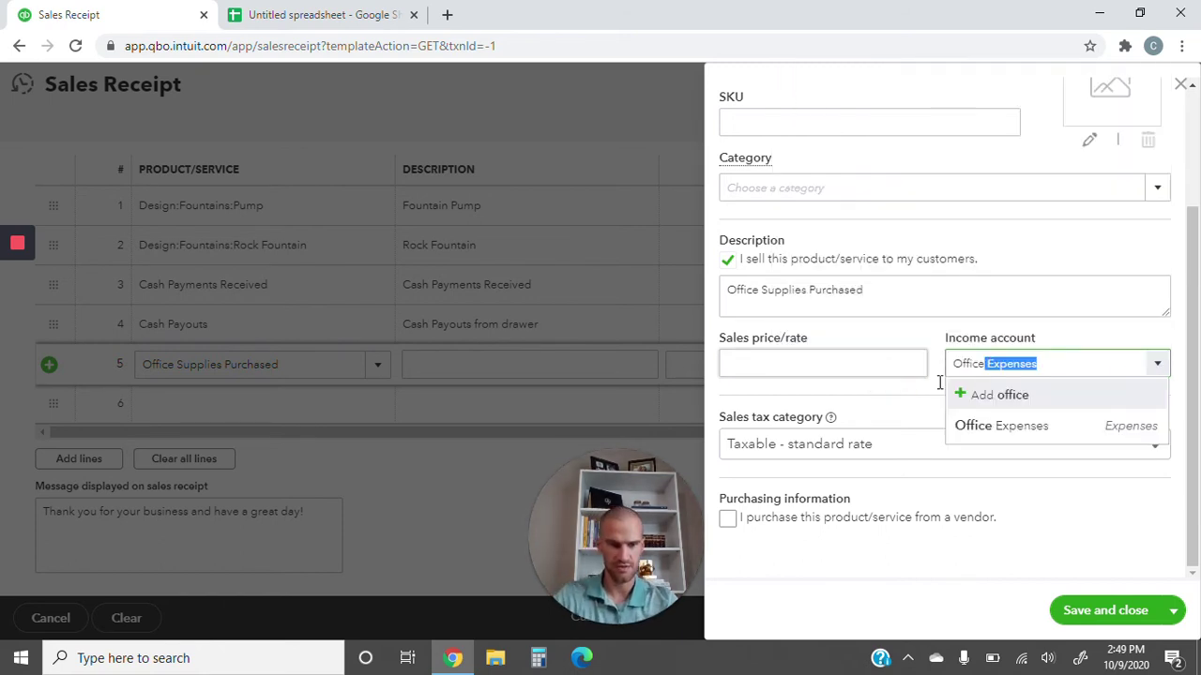
pyautogui.click(986, 426)
# Step: Set the Office Supplies Purchased item's sales tax category to Nontaxable and save the item
pyautogui.click(914, 450)
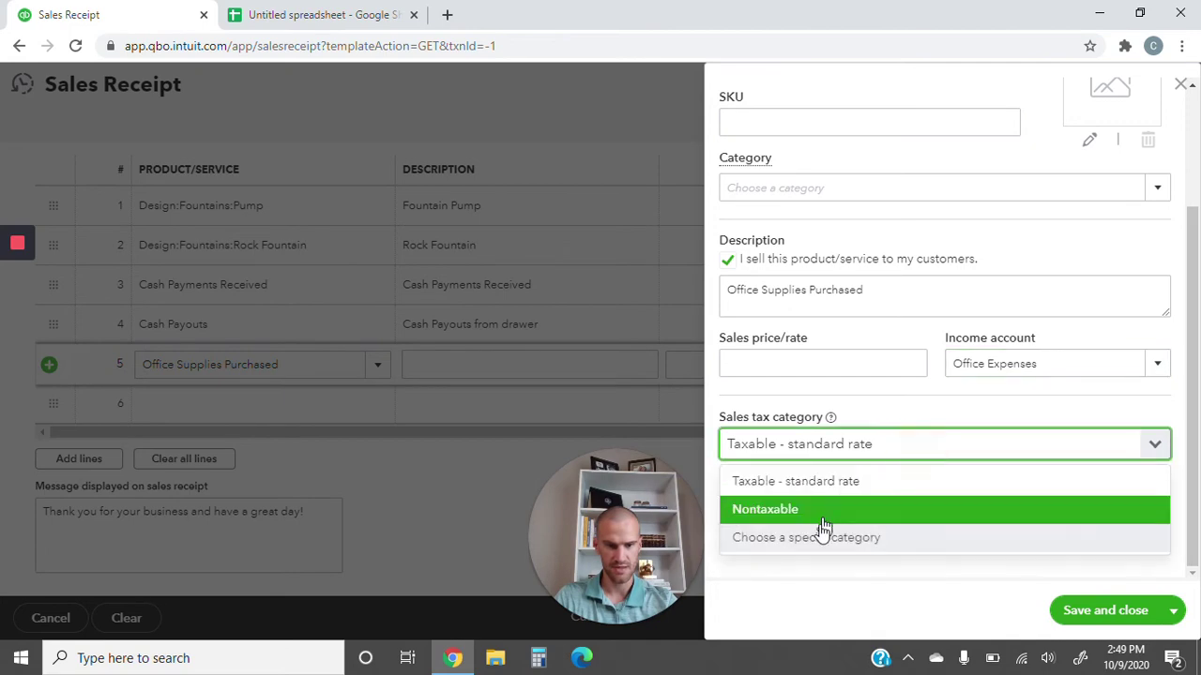
pyautogui.click(826, 516)
pyautogui.click(1078, 611)
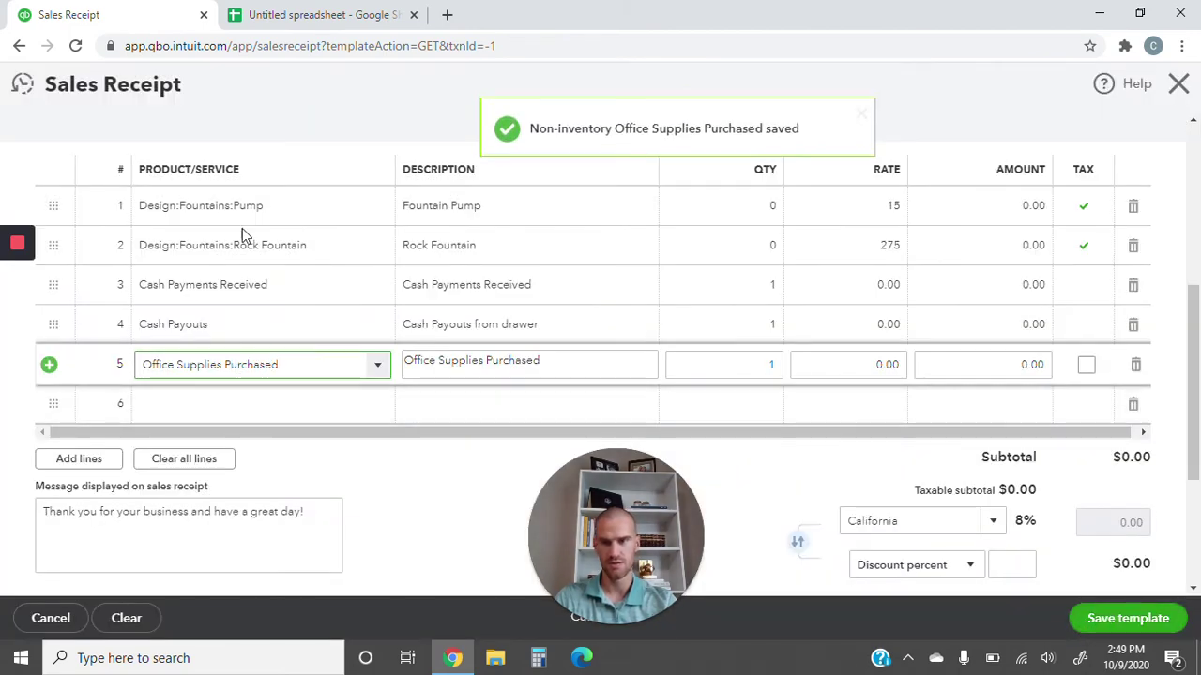
# Step: Check the next entry in the spreadsheet and start a new non-inventory item named Maintenance & Repairs on line 6 of the sales receipt
pyautogui.click(282, 15)
pyautogui.click(514, 323)
pyautogui.click(94, 15)
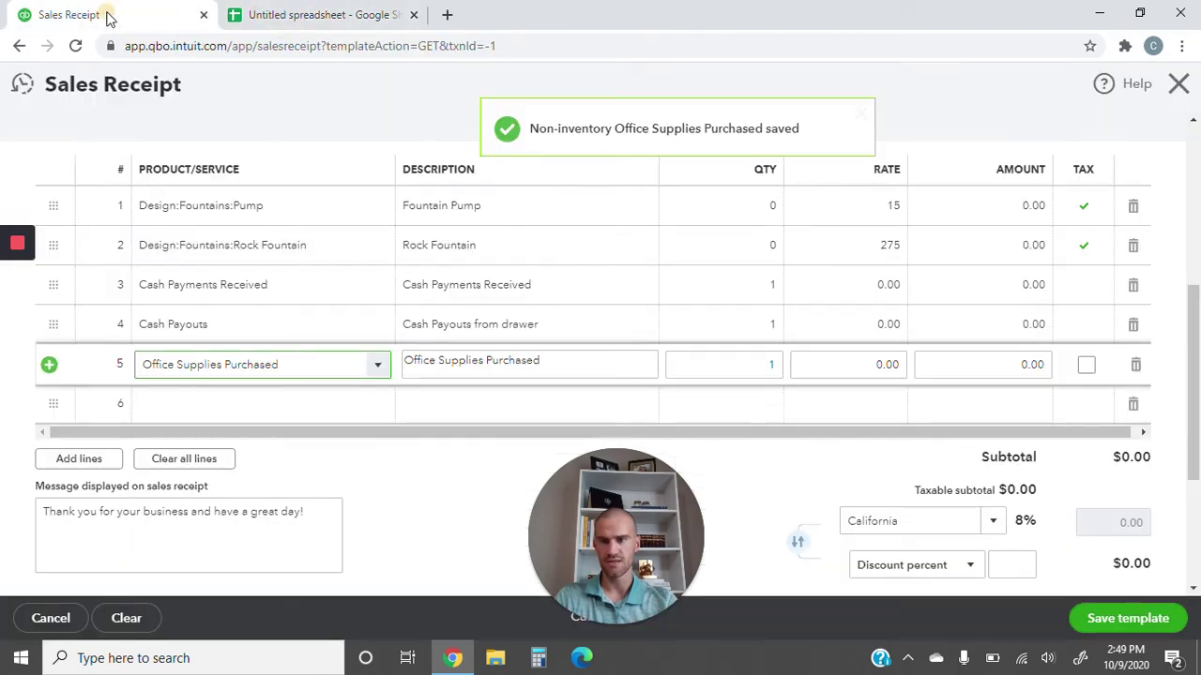
pyautogui.click(240, 405)
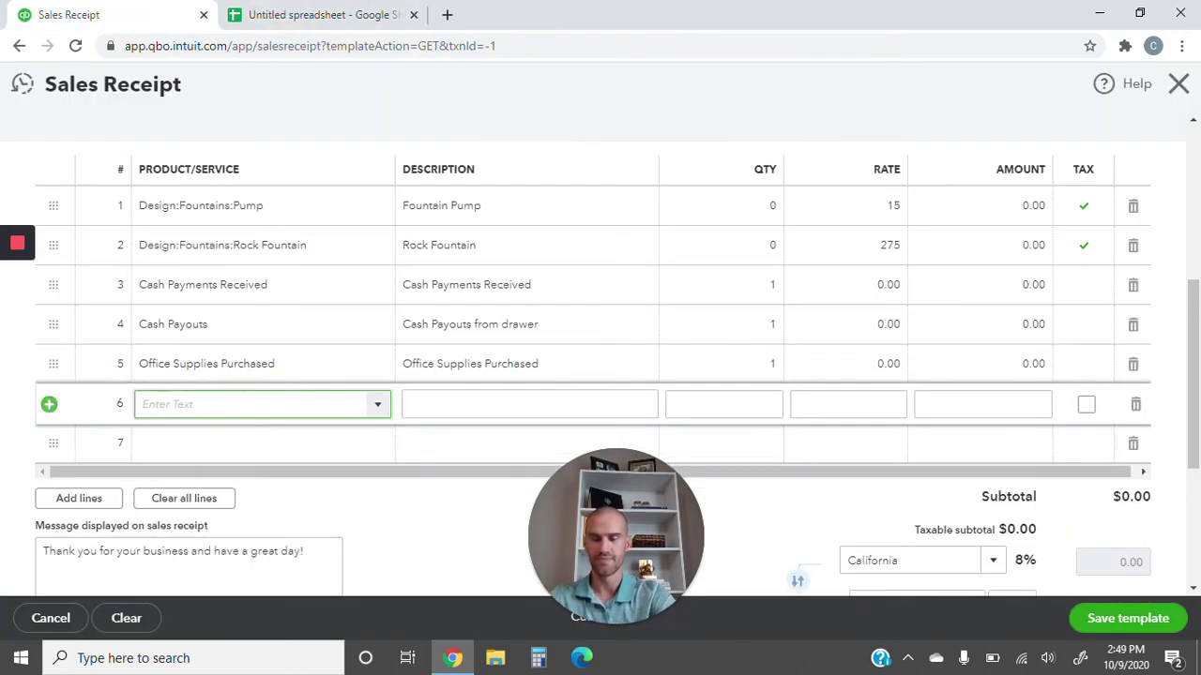
pyautogui.write('Maintenance & ')
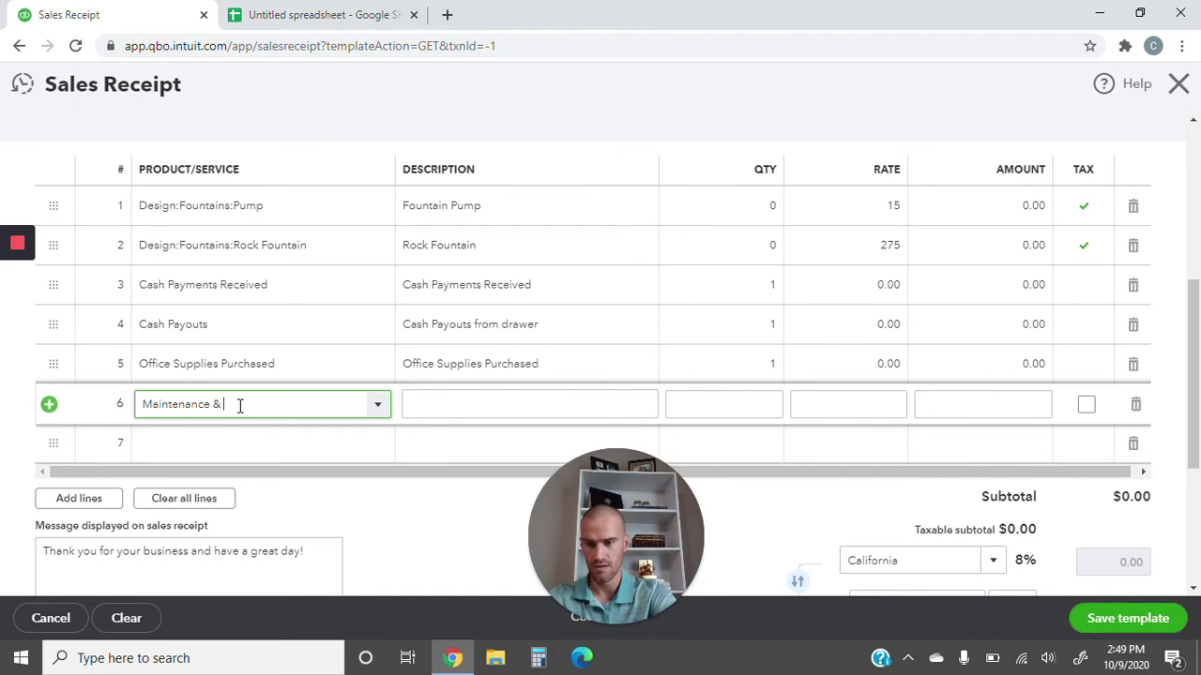
pyautogui.write('RepairRepairs')
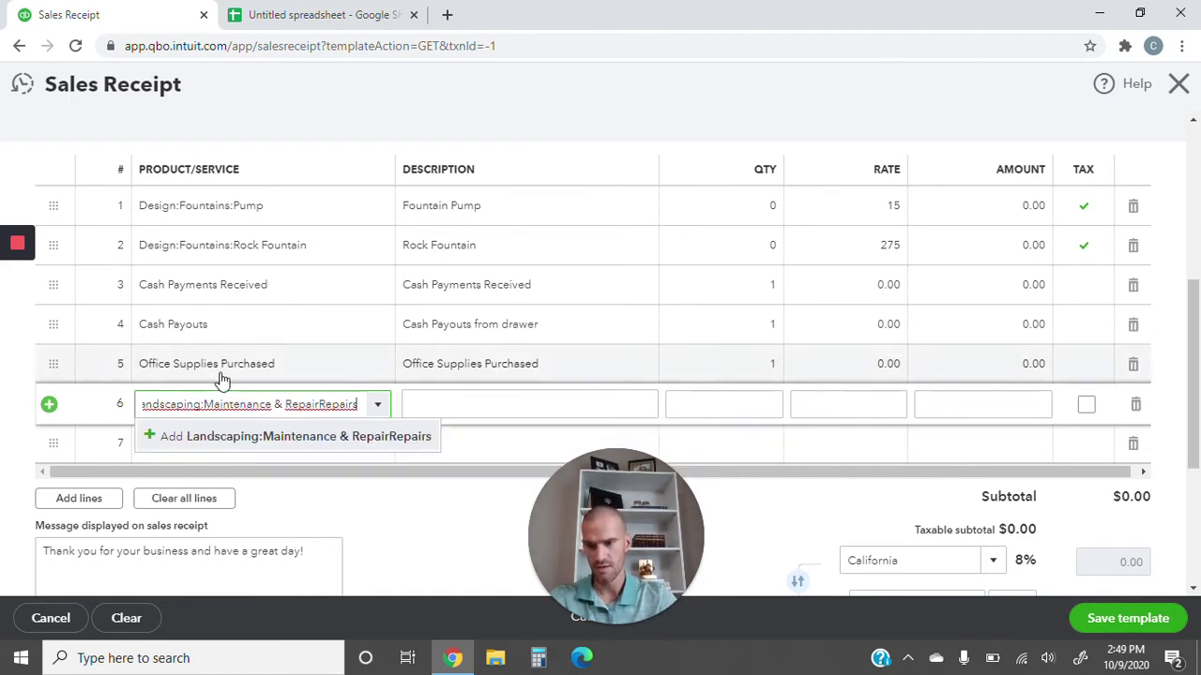
pyautogui.click(255, 437)
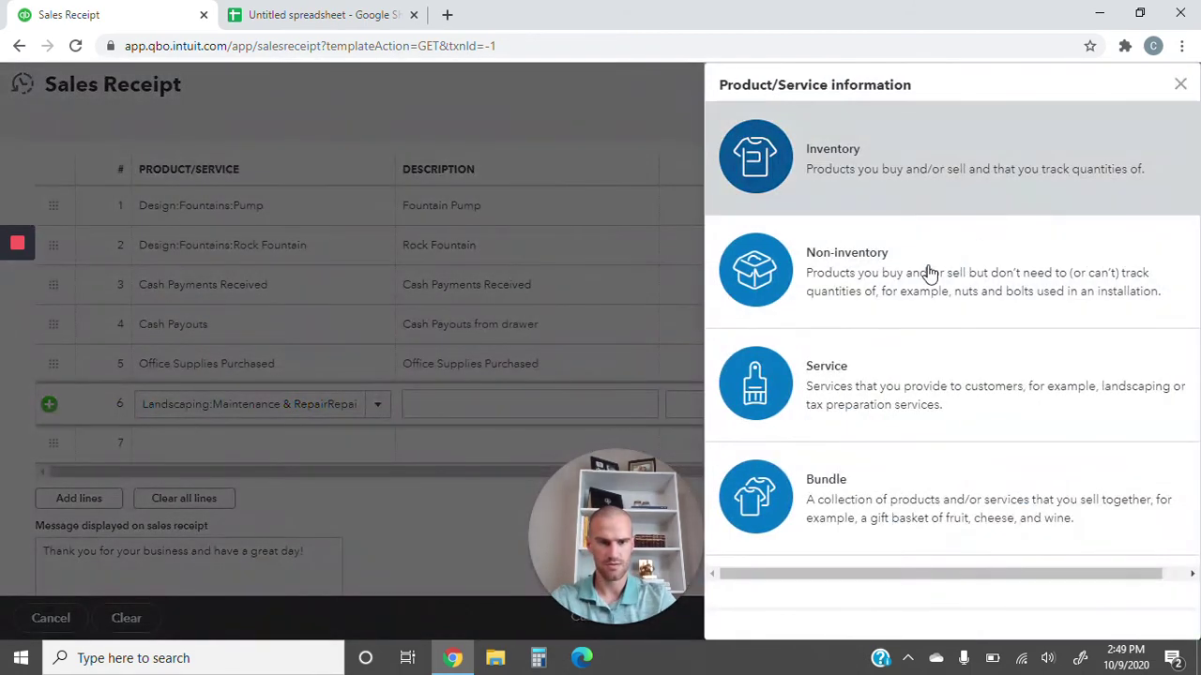
pyautogui.click(928, 273)
pyautogui.moveTo(896, 207); pyautogui.dragTo(847, 214)
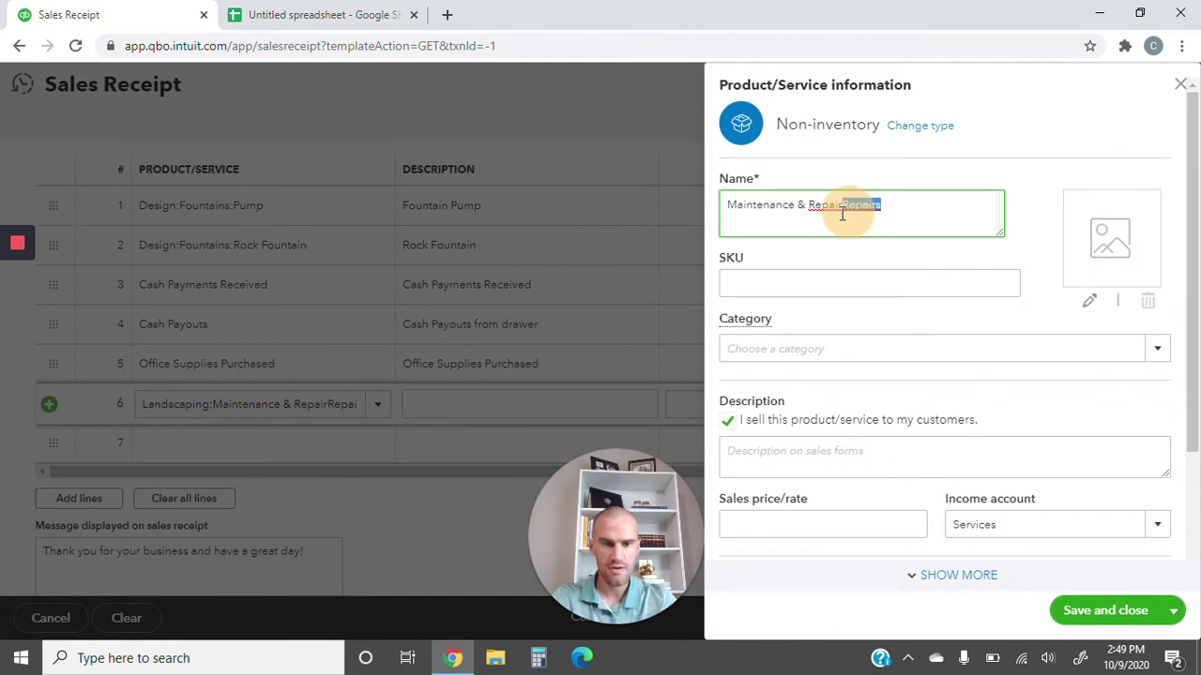
pyautogui.press('BackSpace')
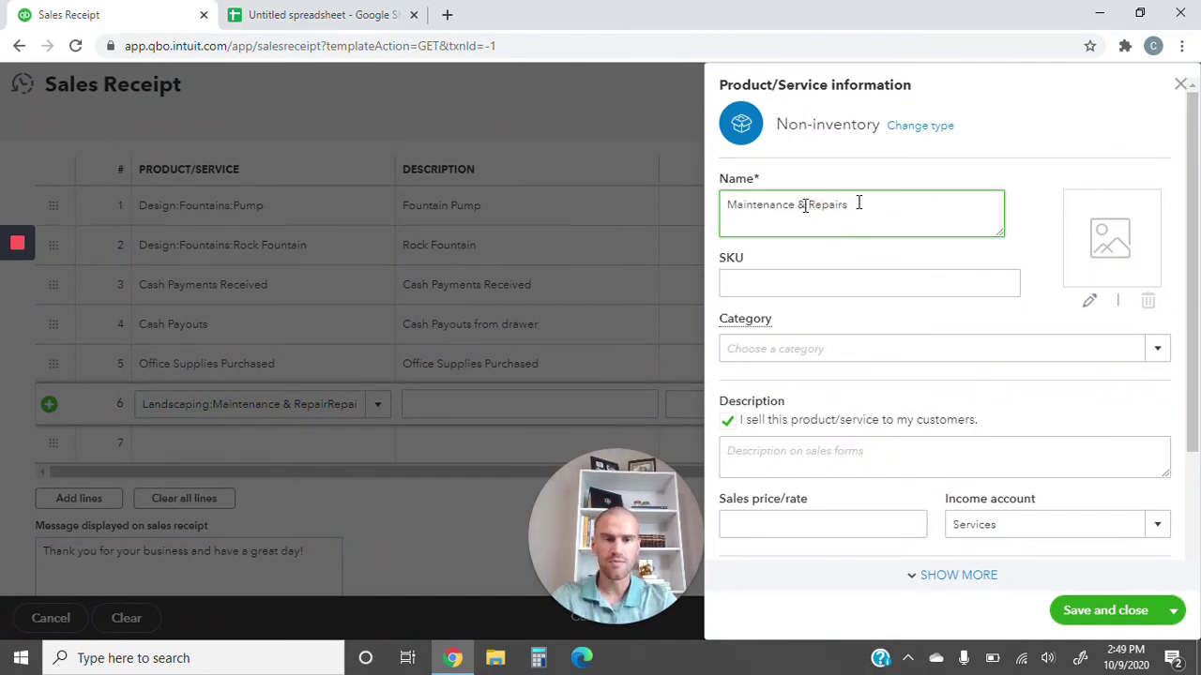
# Step: Copy the item's name, Maintenance & Repairs, into its sales description
pyautogui.tripleClick(857, 203)
pyautogui.hotkey('ctrl', 'c')
pyautogui.click(767, 454)
pyautogui.hotkey('ctrl', 'v')
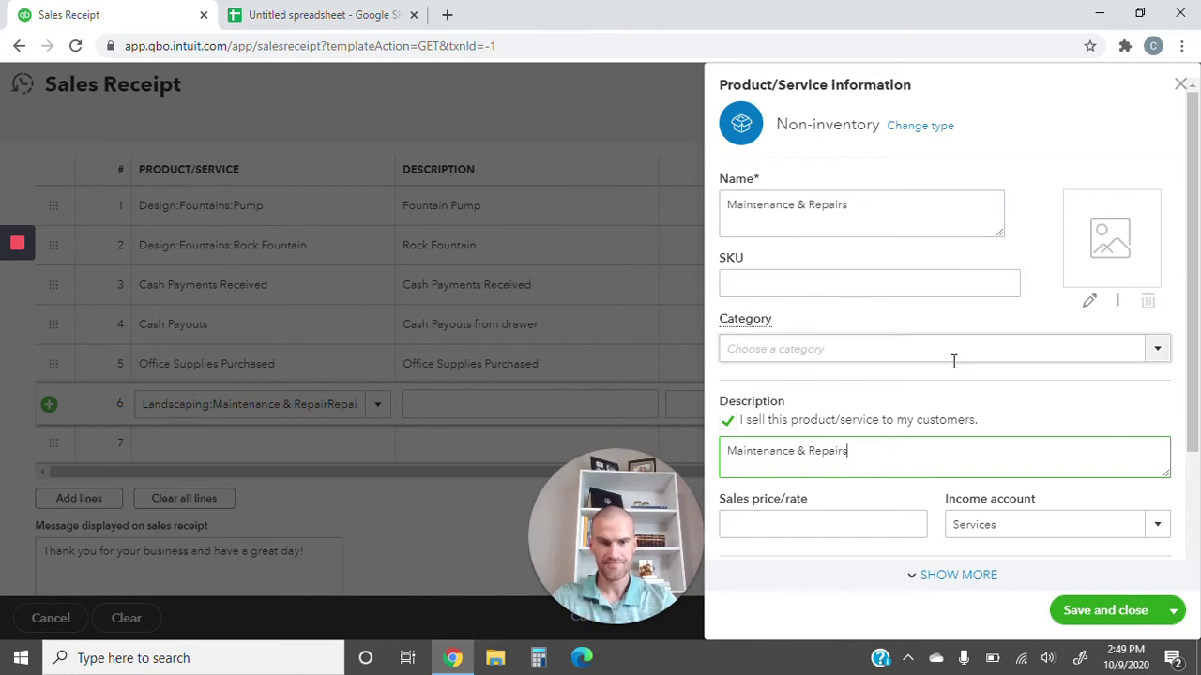
# Step: Choose the Maintenance and Repair expense account as the Maintenance & Repairs item's income account
pyautogui.moveTo(1193, 342); pyautogui.dragTo(1187, 413)
pyautogui.click(1094, 405)
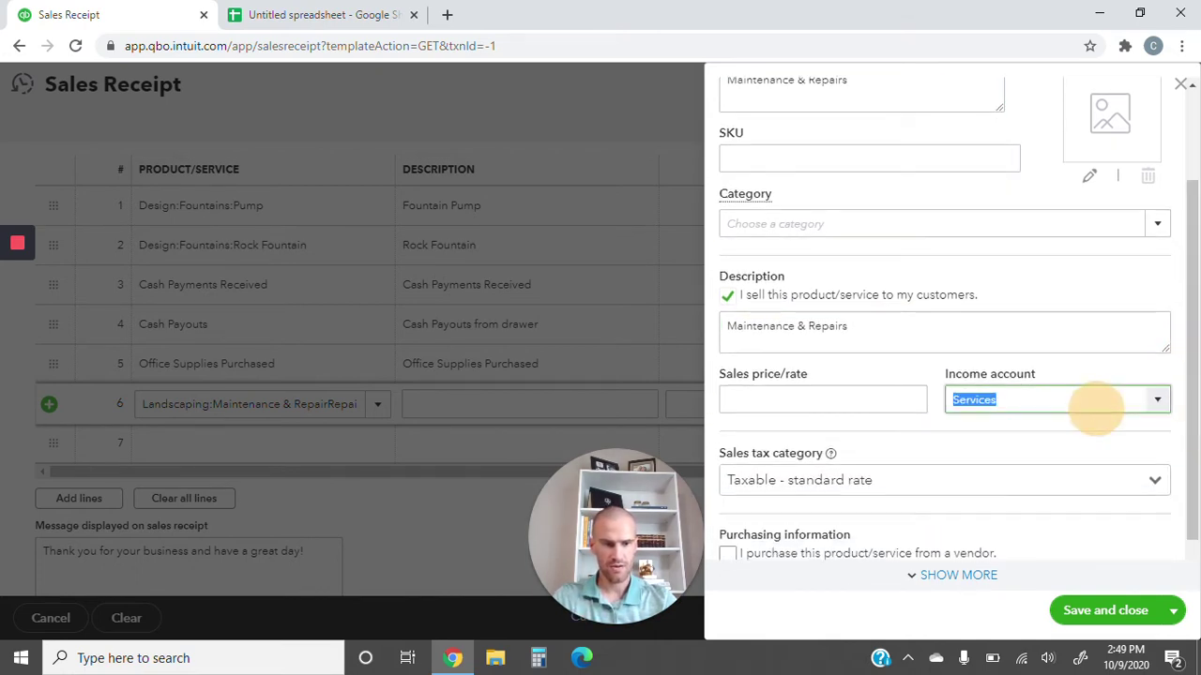
pyautogui.write('mainten')
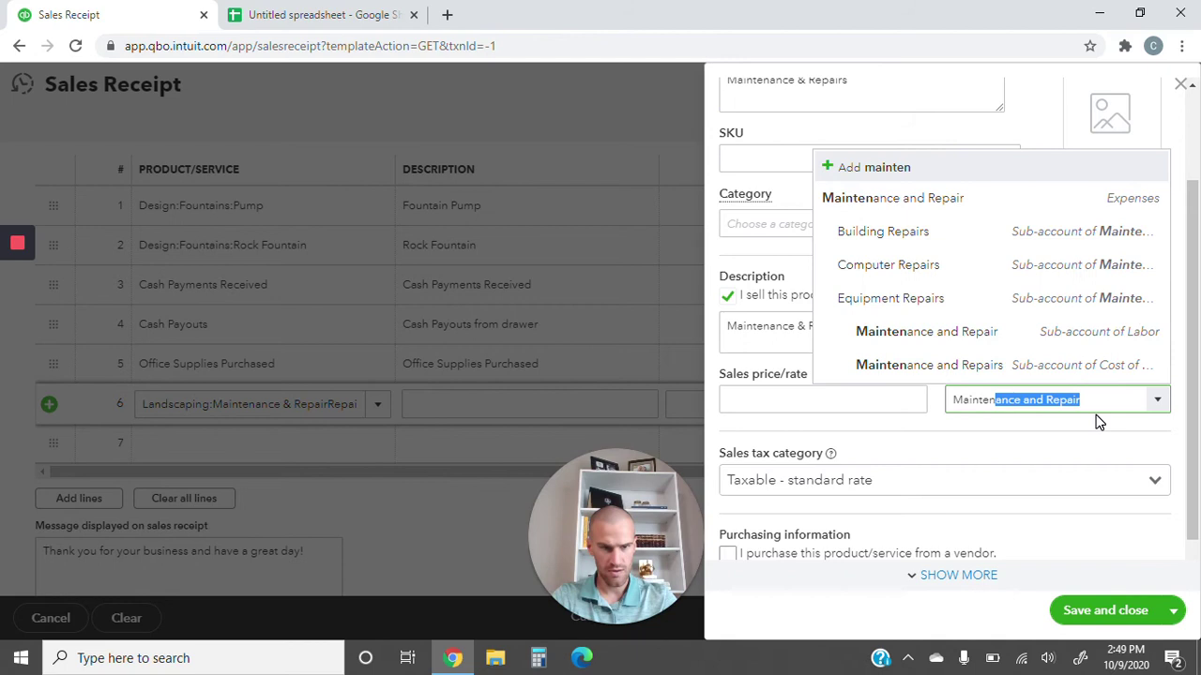
pyautogui.click(976, 201)
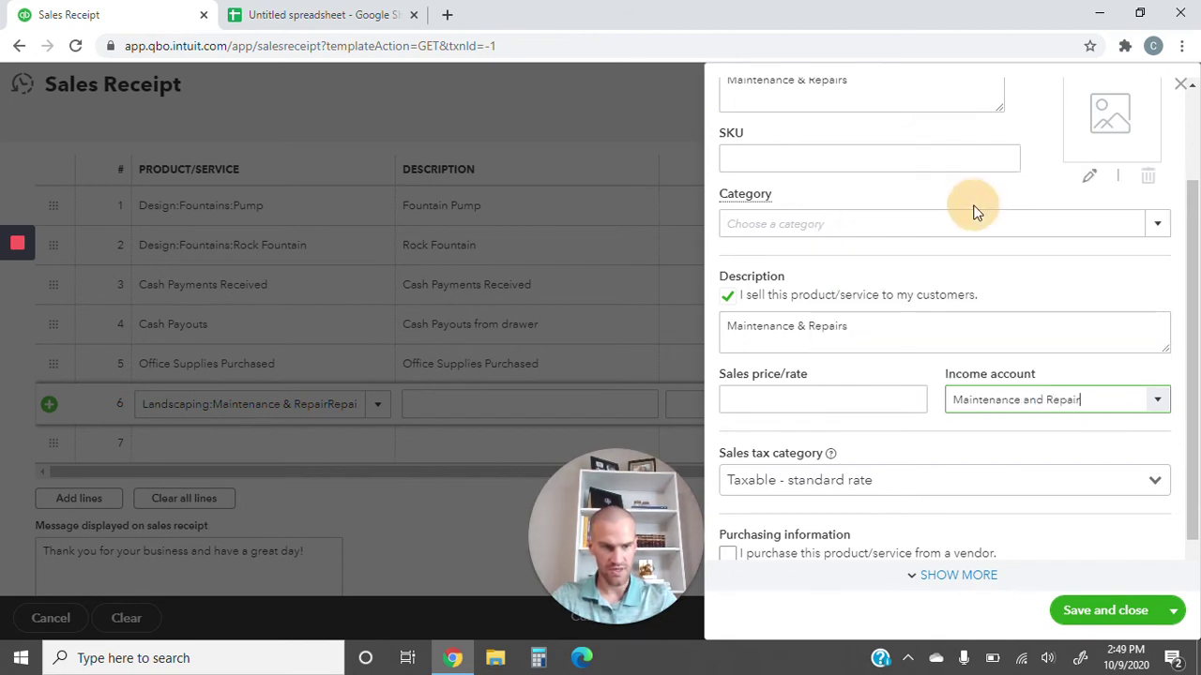
# Step: Set the Maintenance & Repairs item's sales tax category to Nontaxable and save the item
pyautogui.click(1158, 481)
pyautogui.click(849, 547)
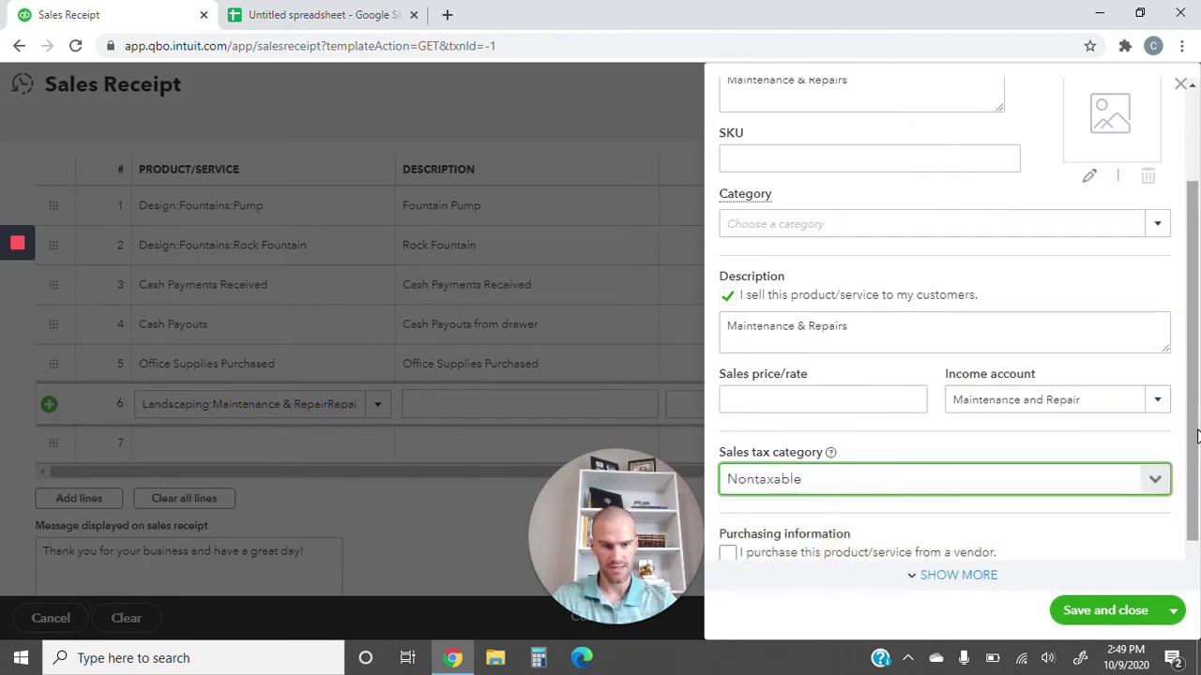
pyautogui.scroll(-2, 1196, 436)
pyautogui.click(1109, 614)
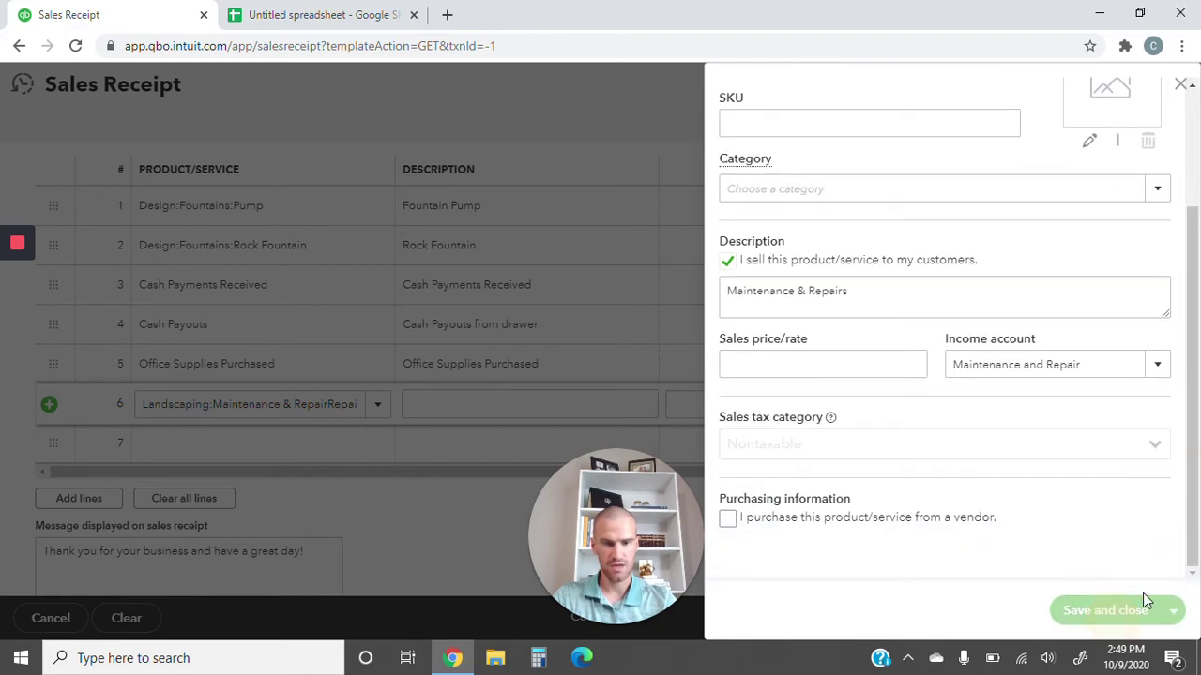
# Step: Review the Sales Tax and Total Deposit rows of the spreadsheet's Sales Receipt Summary
pyautogui.click(305, 14)
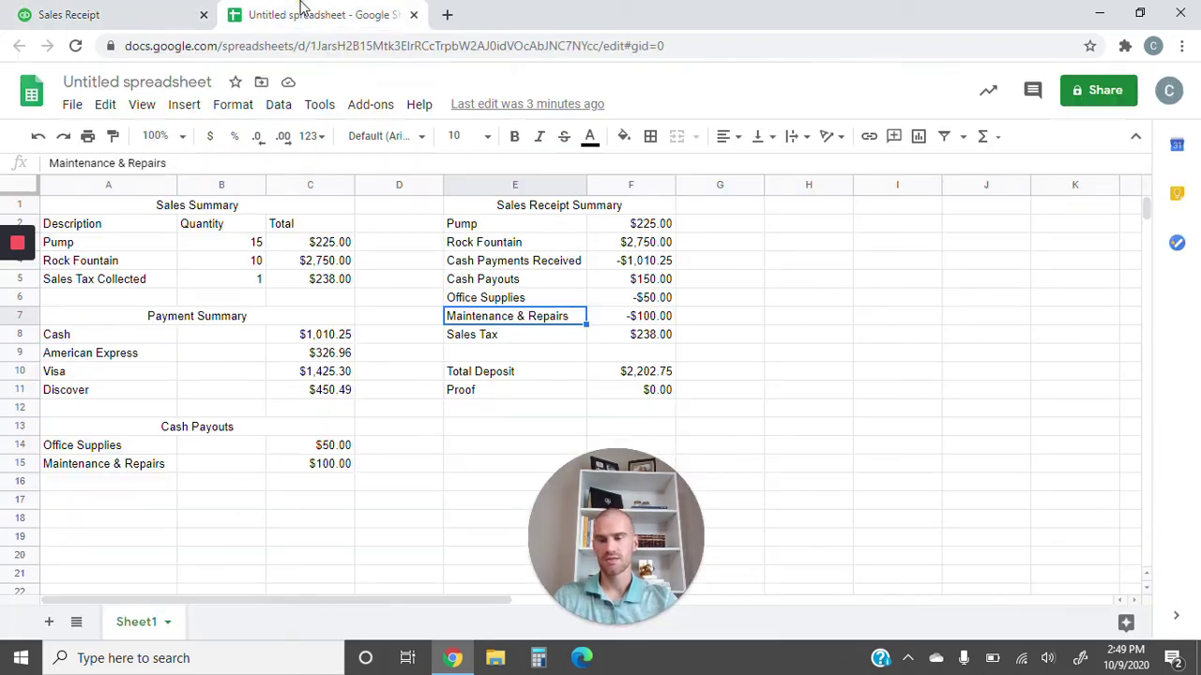
pyautogui.click(524, 345)
pyautogui.click(642, 346)
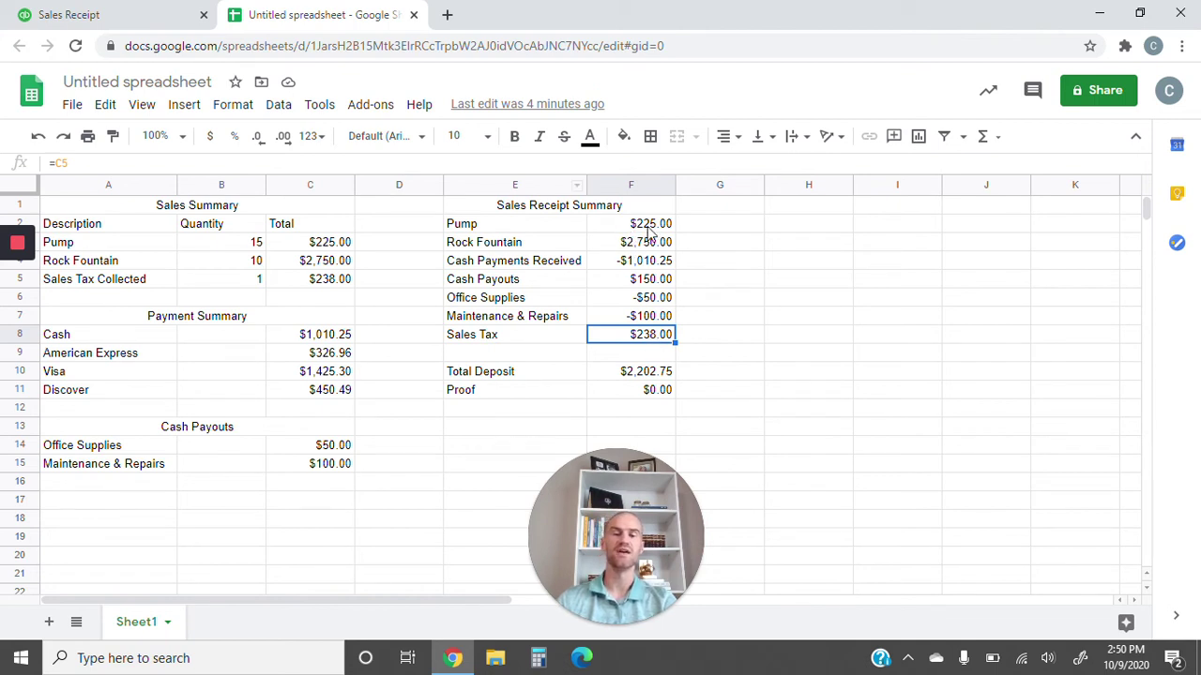
pyautogui.click(655, 372)
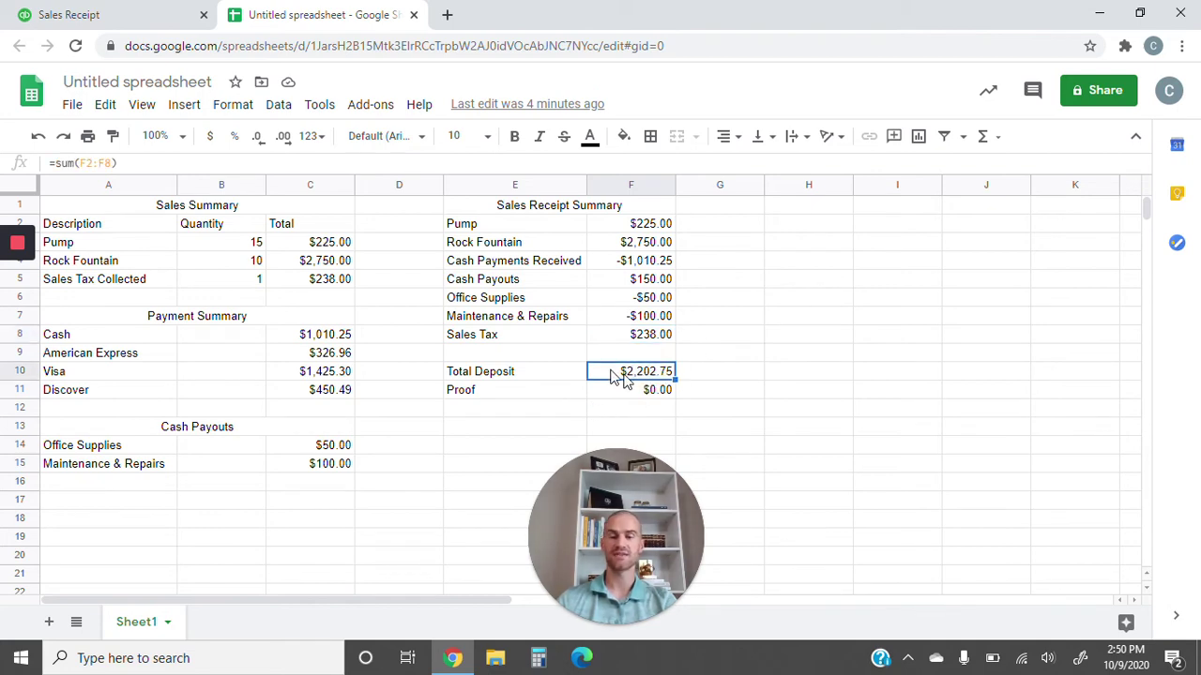
# Step: Return to the sales receipt in QuickBooks, review its sales tax section and save the recurring template
pyautogui.click(105, 11)
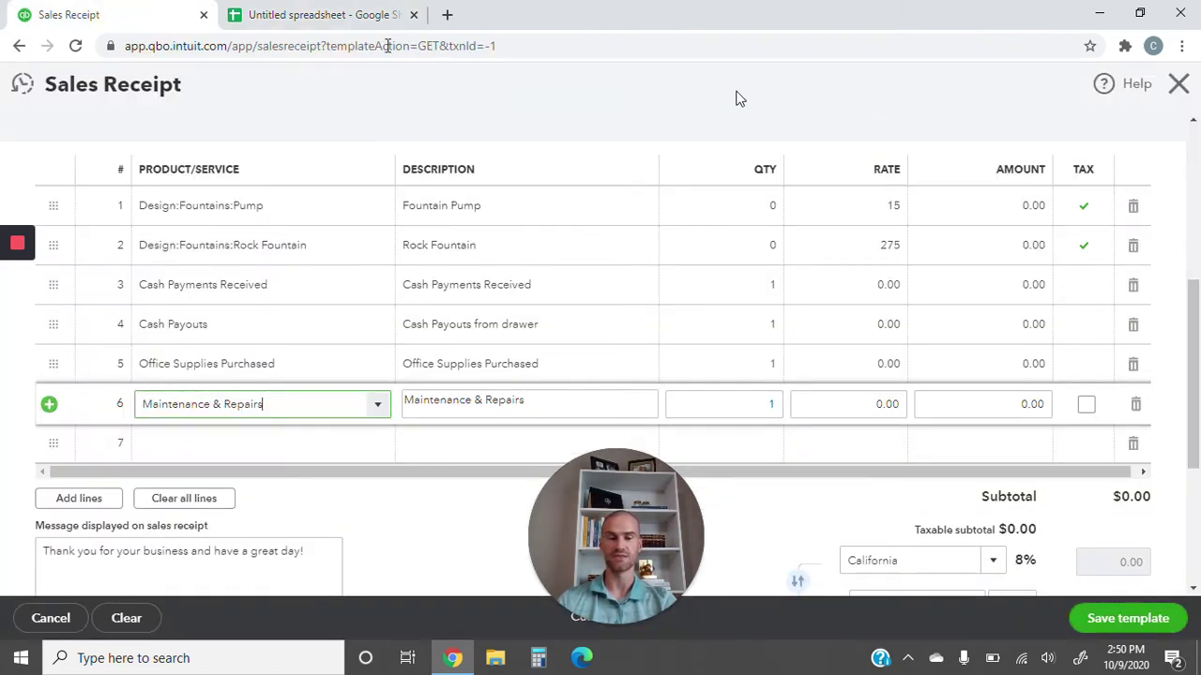
pyautogui.moveTo(1189, 340); pyautogui.dragTo(1188, 405)
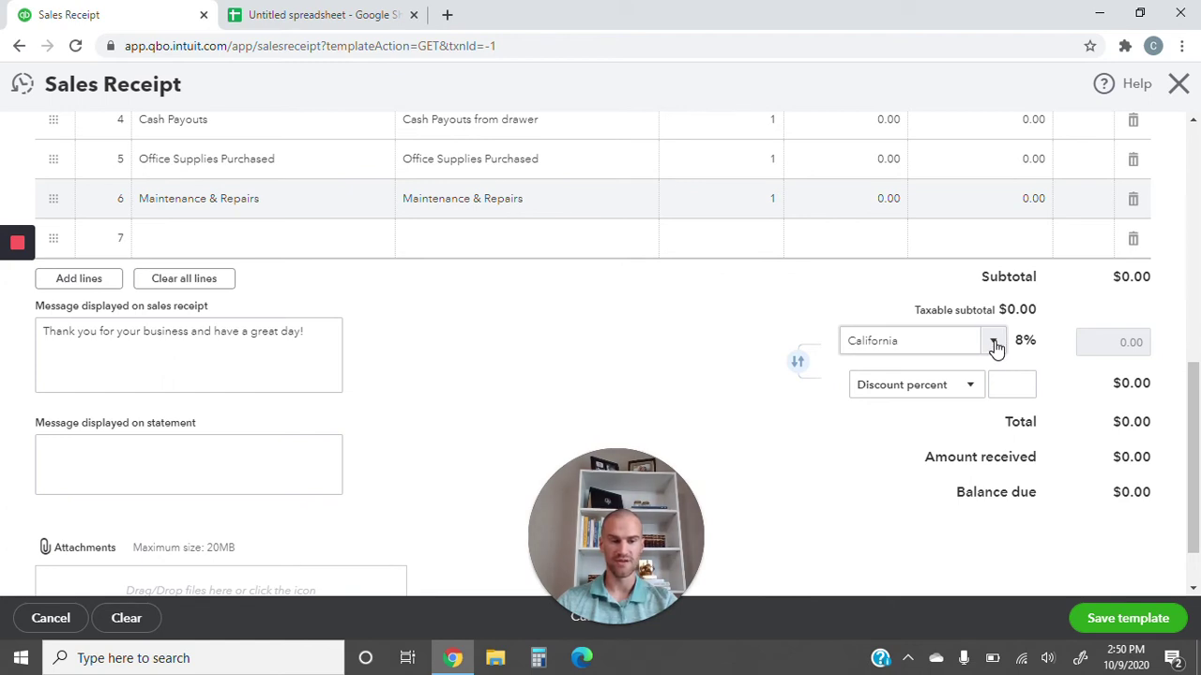
pyautogui.click(1126, 624)
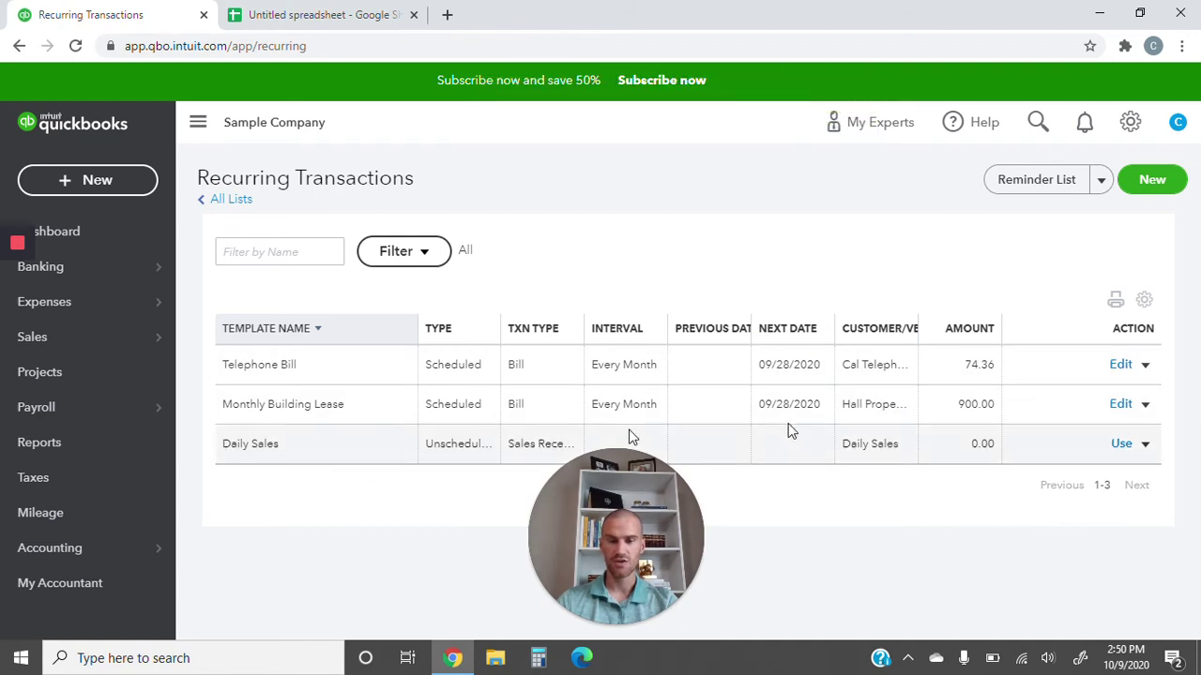
# Step: Create a sales receipt from the Daily Sales recurring template and review its date and line items
pyautogui.click(1122, 446)
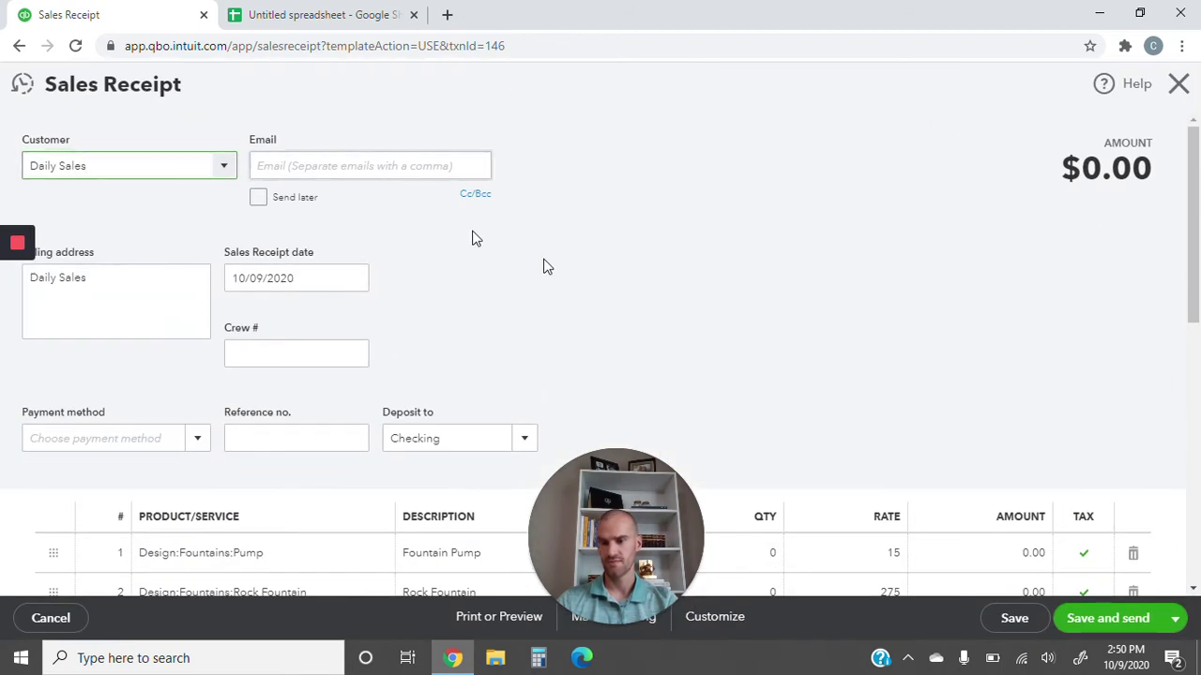
pyautogui.scroll(-2, 347, 109)
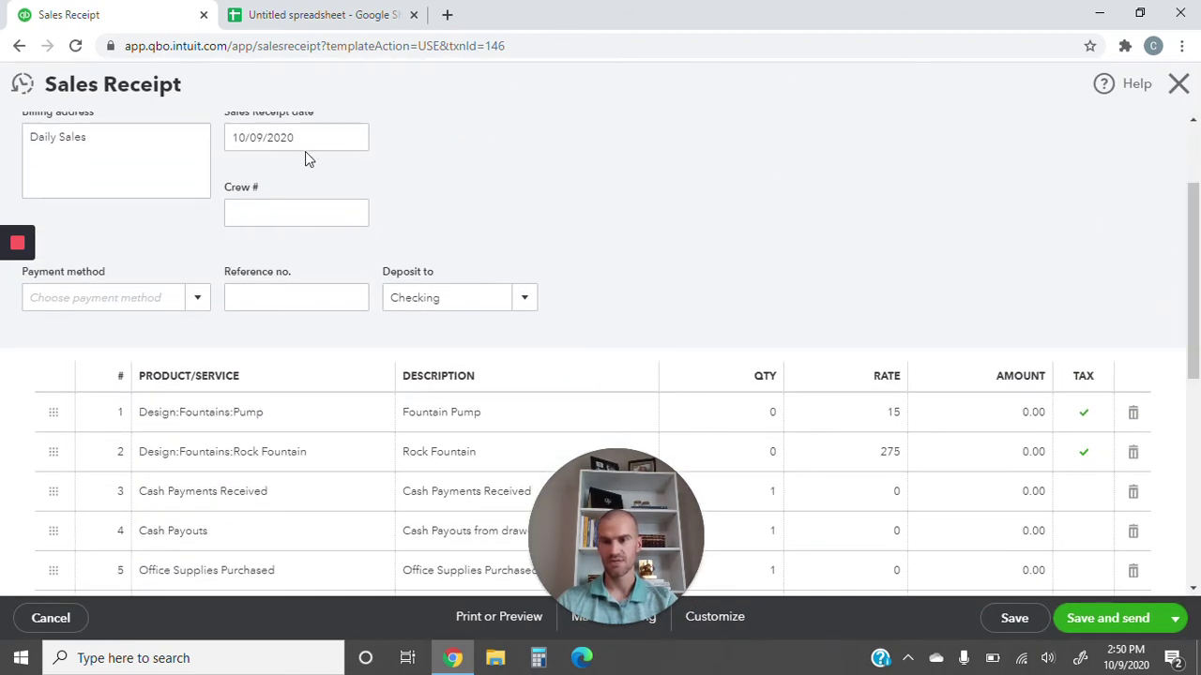
pyautogui.click(304, 150)
pyautogui.moveTo(1189, 281); pyautogui.dragTo(1195, 348)
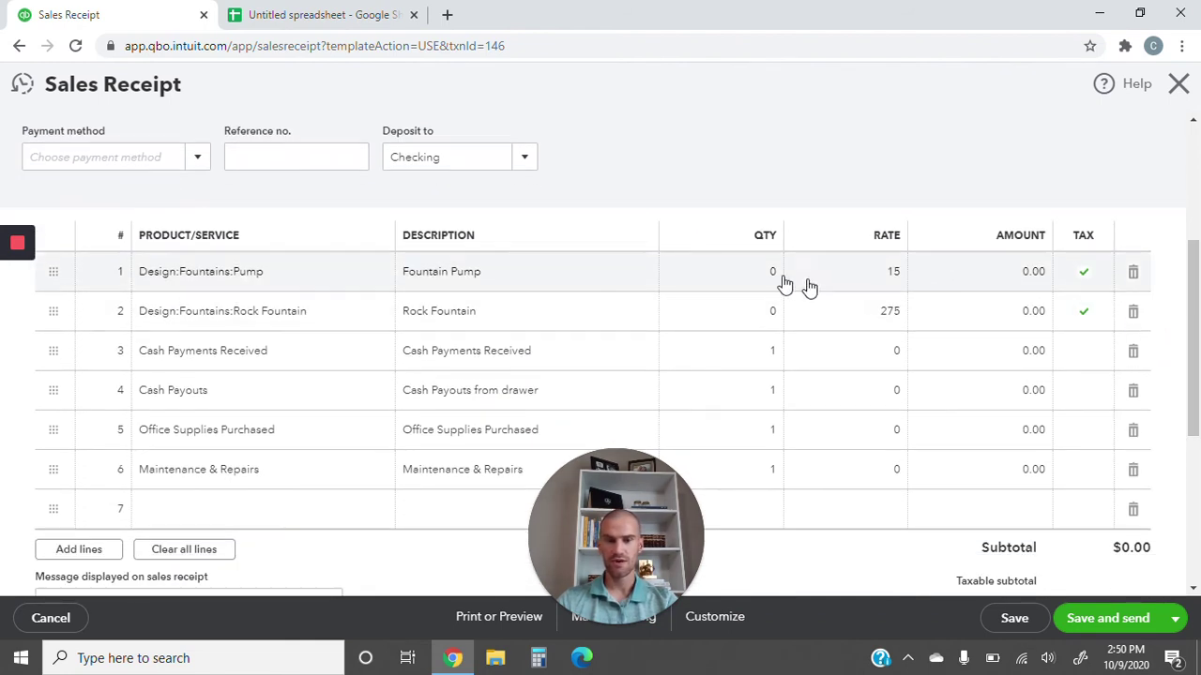
# Step: Look up the sold quantities in the spreadsheet's Sales Summary and set the receipt's Pump quantity to 15 and Rock Fountain quantity to 10
pyautogui.moveTo(739, 278)
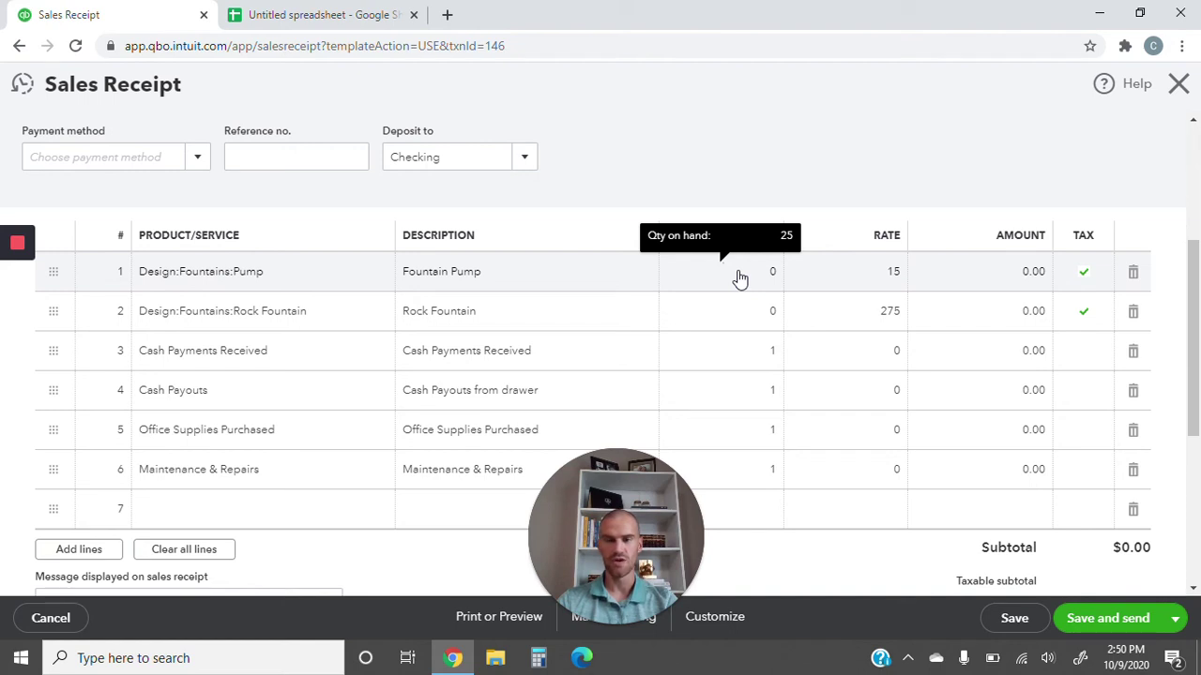
pyautogui.moveTo(730, 316)
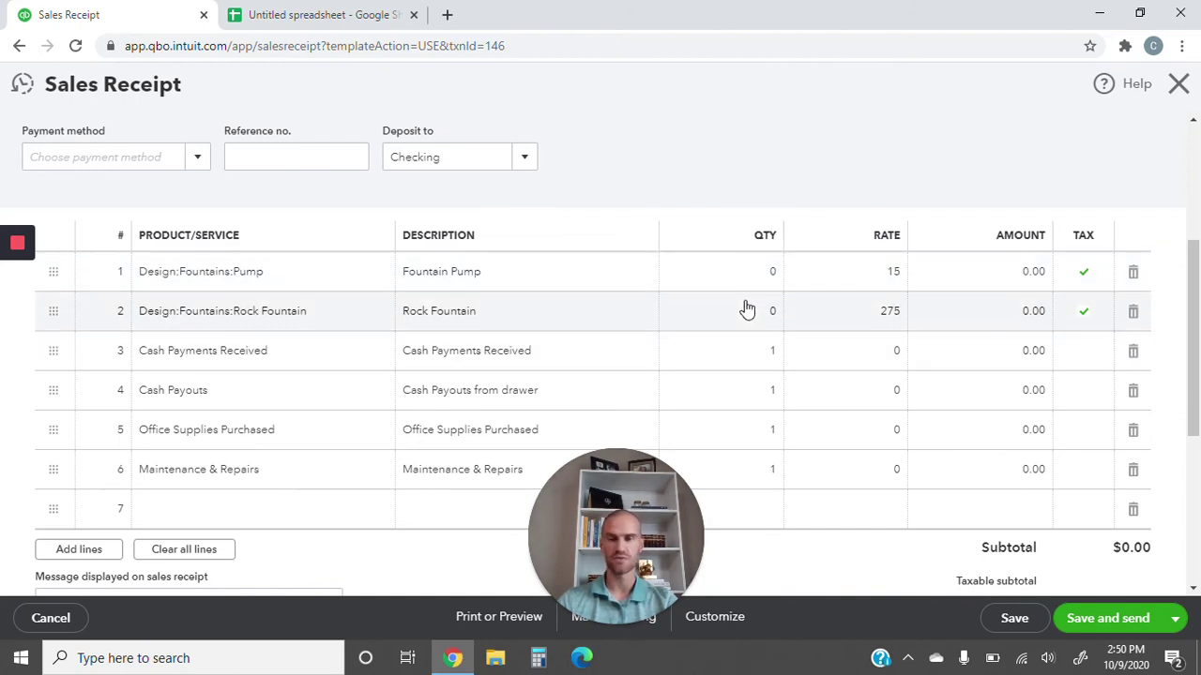
pyautogui.click(321, 11)
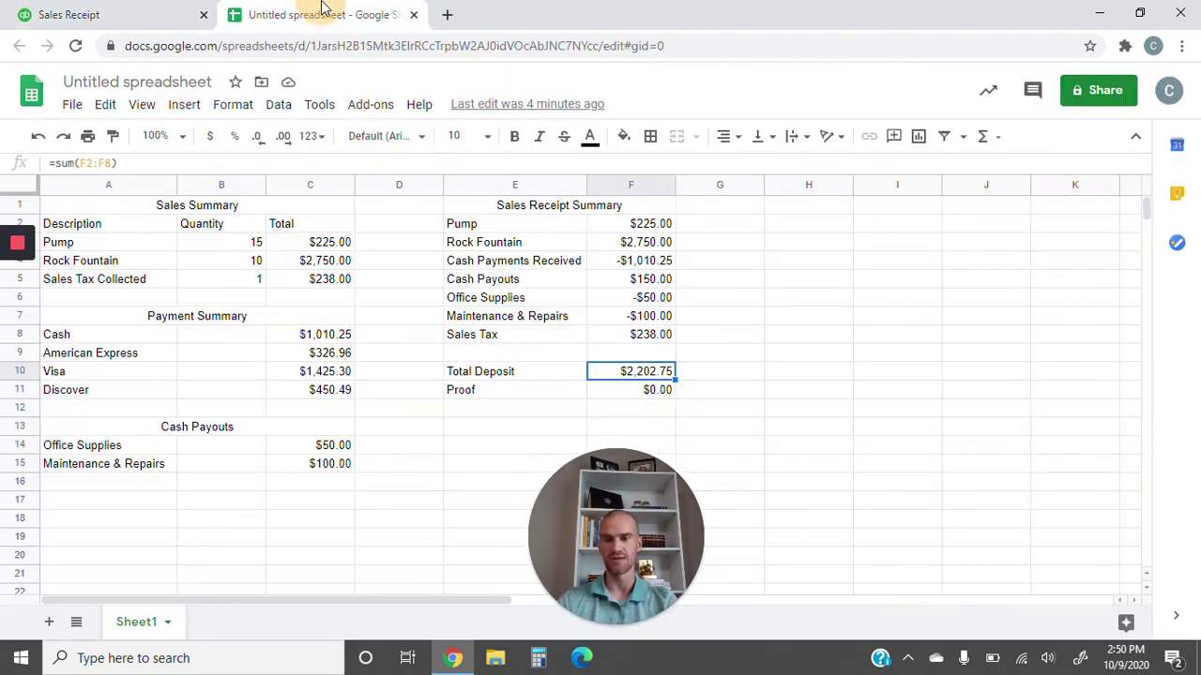
pyautogui.click(234, 246)
pyautogui.click(235, 267)
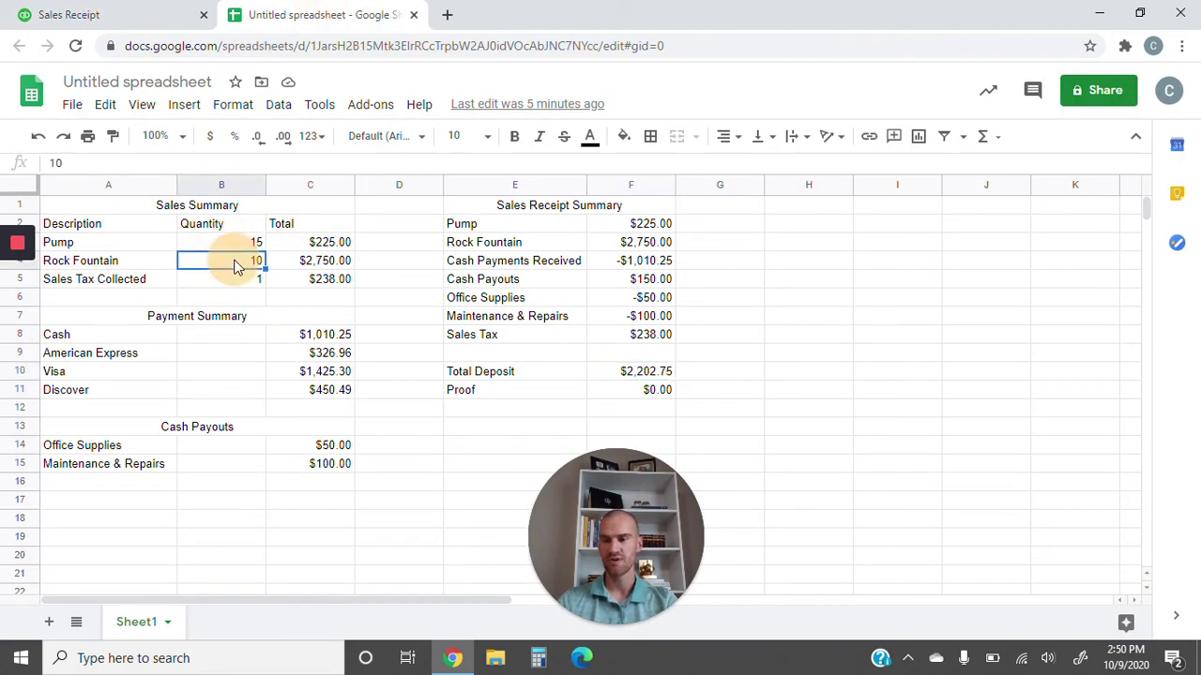
pyautogui.click(38, 14)
pyautogui.click(751, 401)
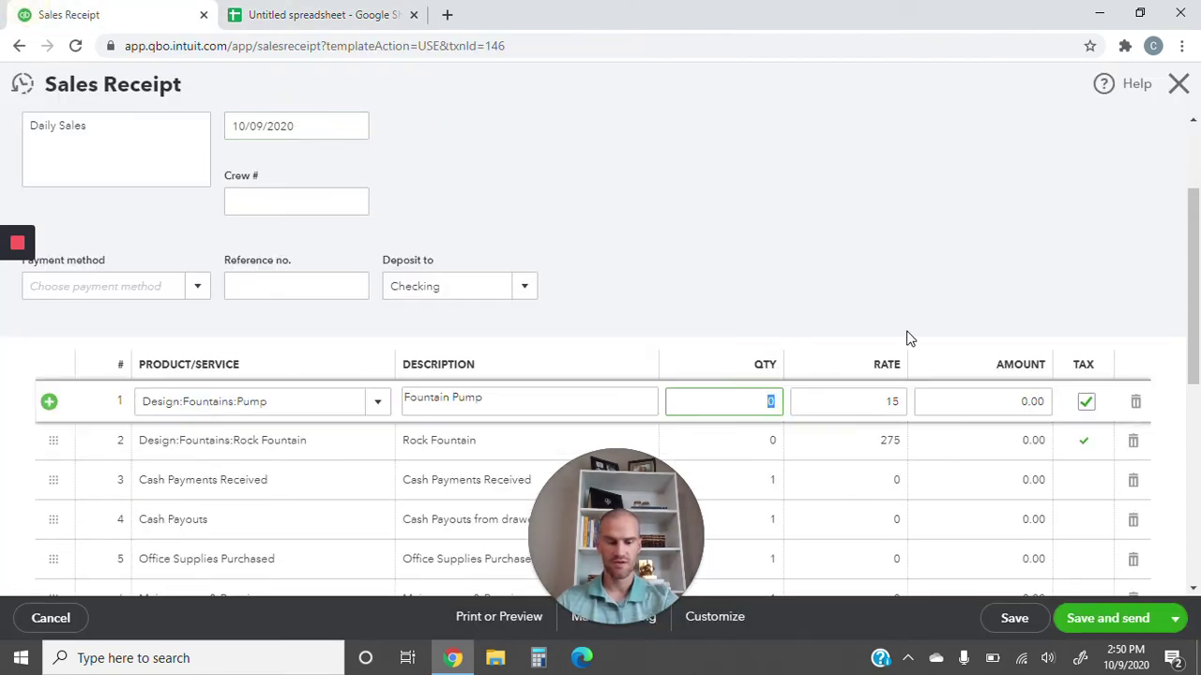
pyautogui.write('15')
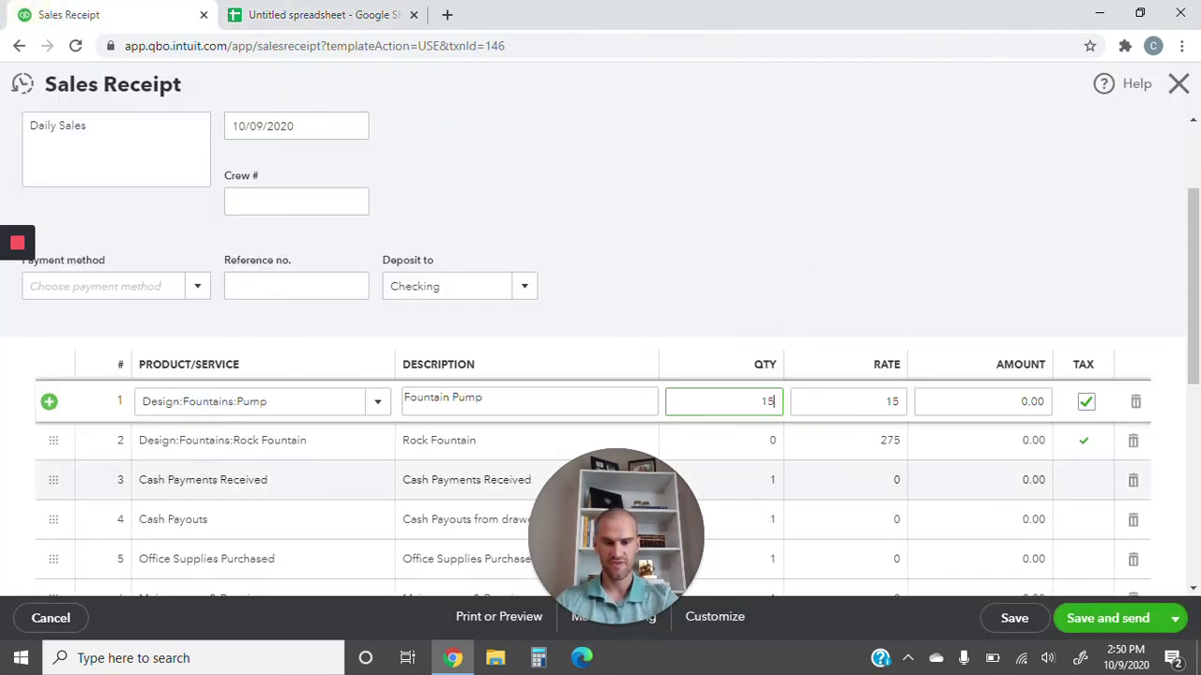
pyautogui.click(739, 442)
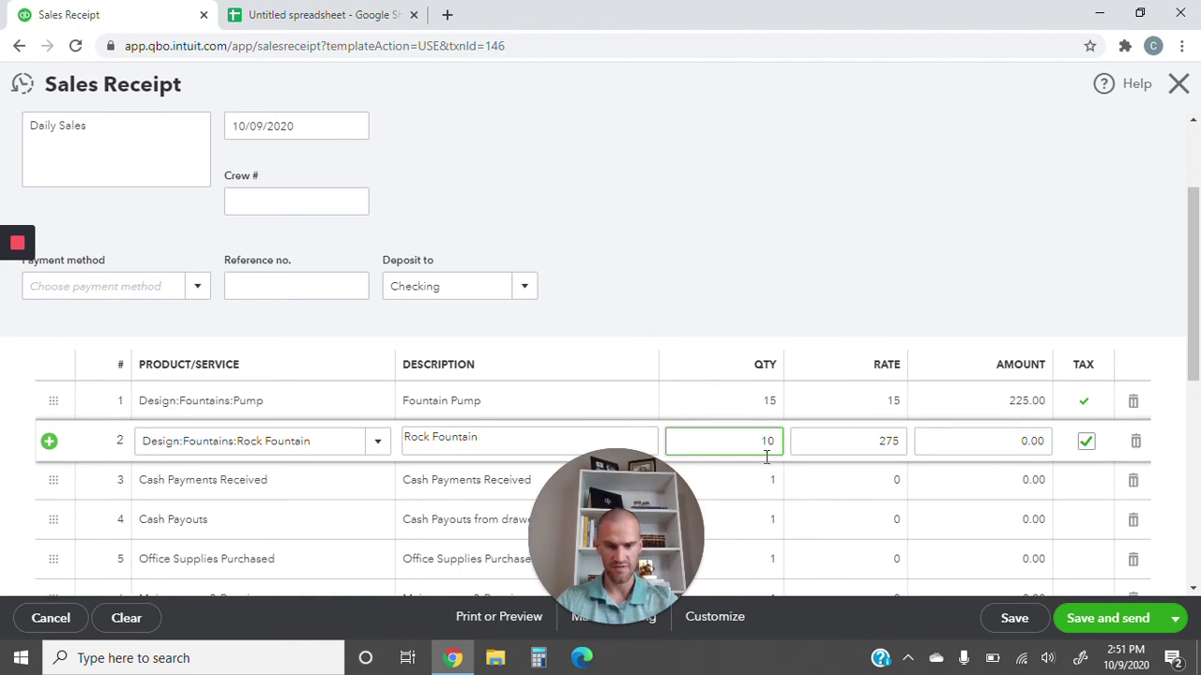
# Step: Look up Cash Payments Received in the spreadsheet's Sales Receipt Summary and set that receipt line's amount to -1010.25
pyautogui.click(769, 480)
pyautogui.click(1002, 481)
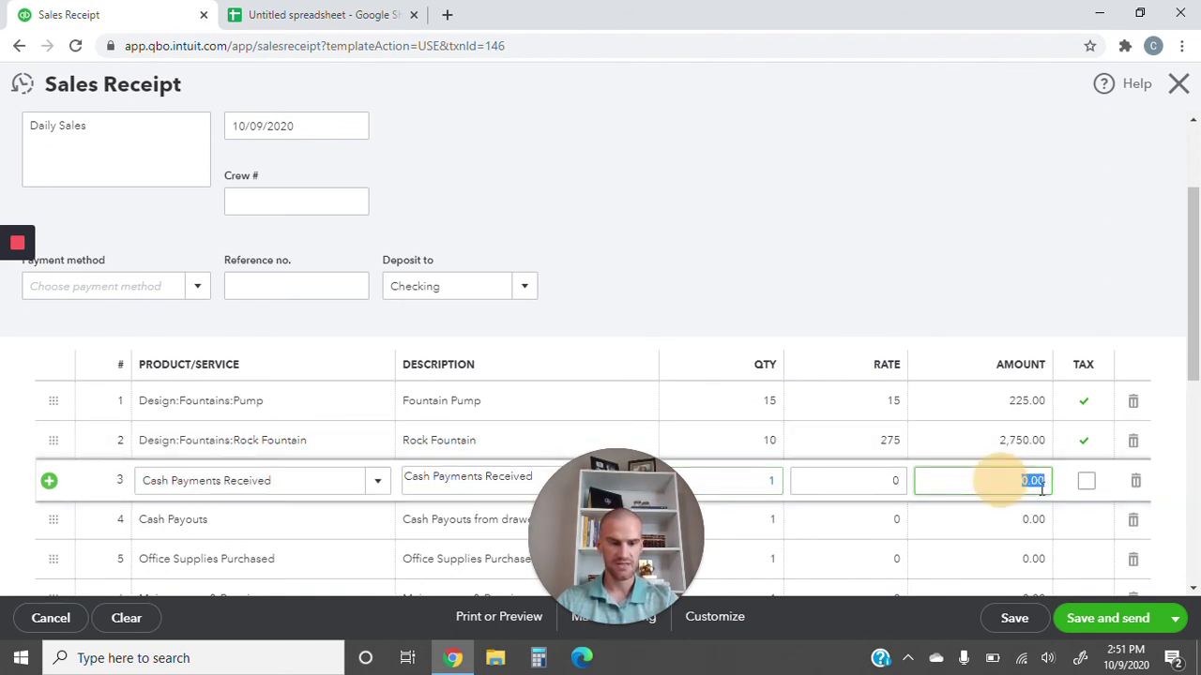
pyautogui.click(319, 15)
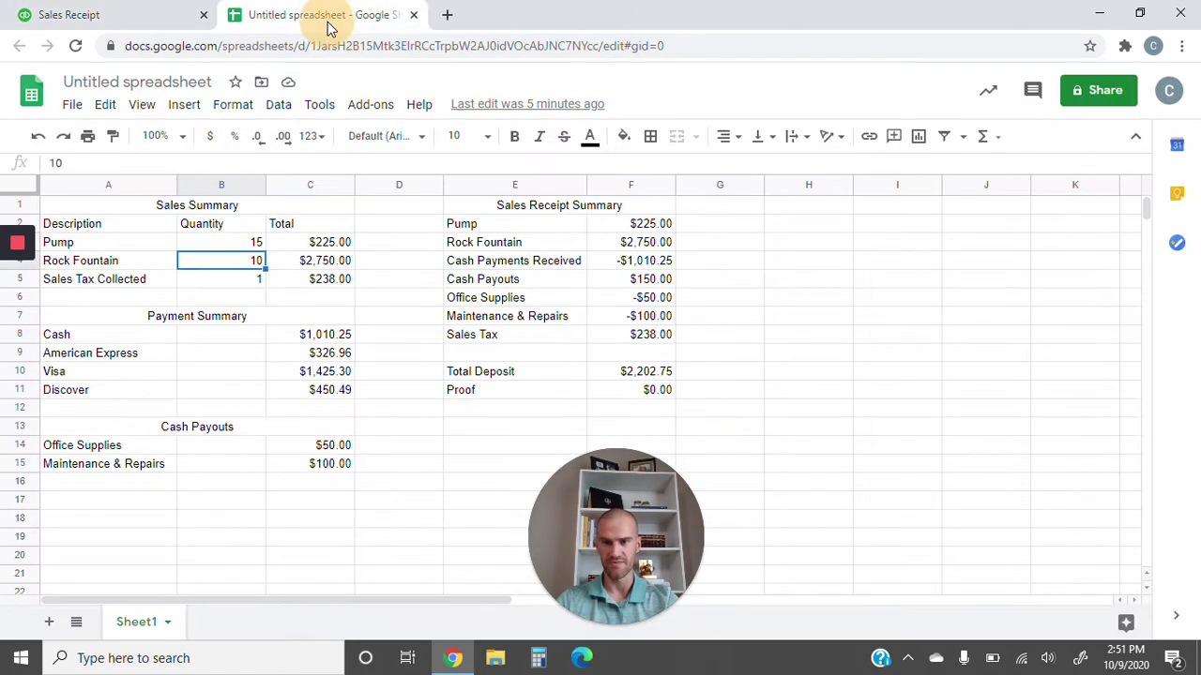
pyautogui.click(661, 261)
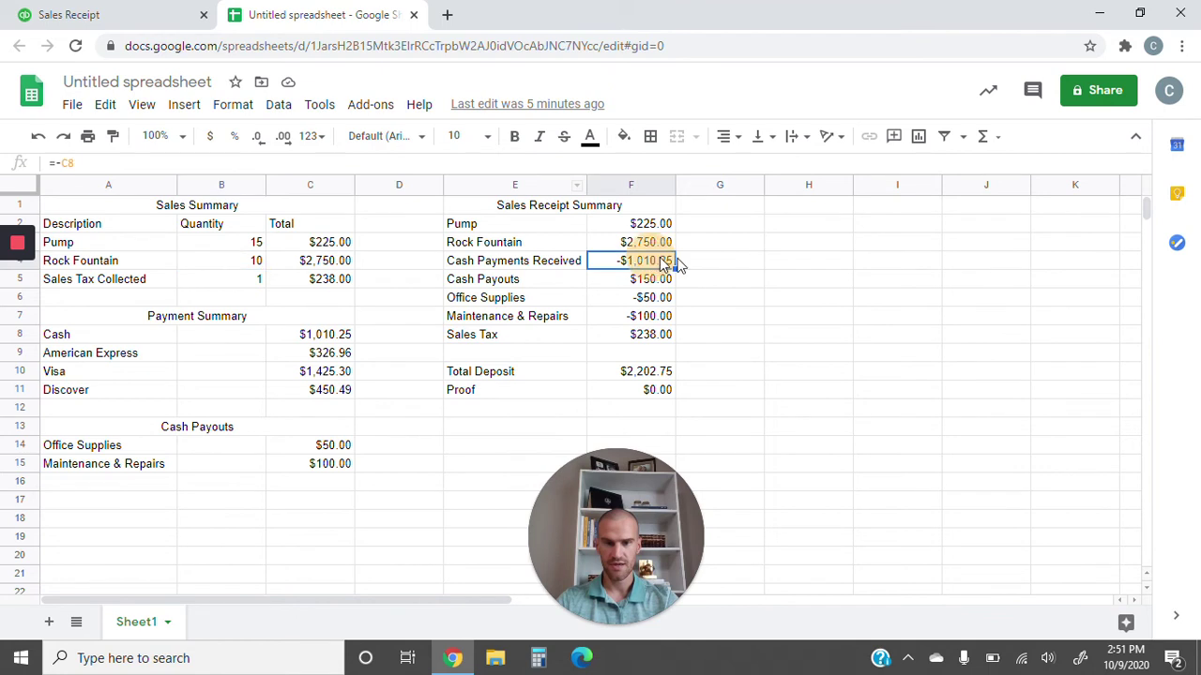
pyautogui.click(142, 11)
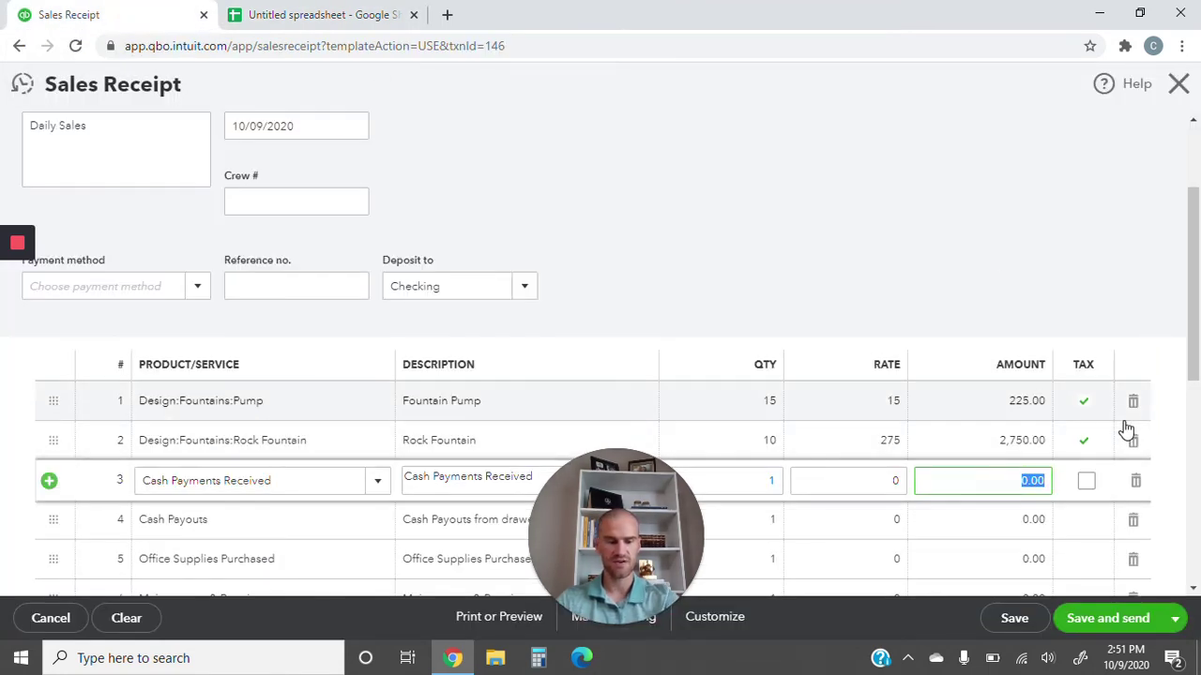
pyautogui.write('-1010.25')
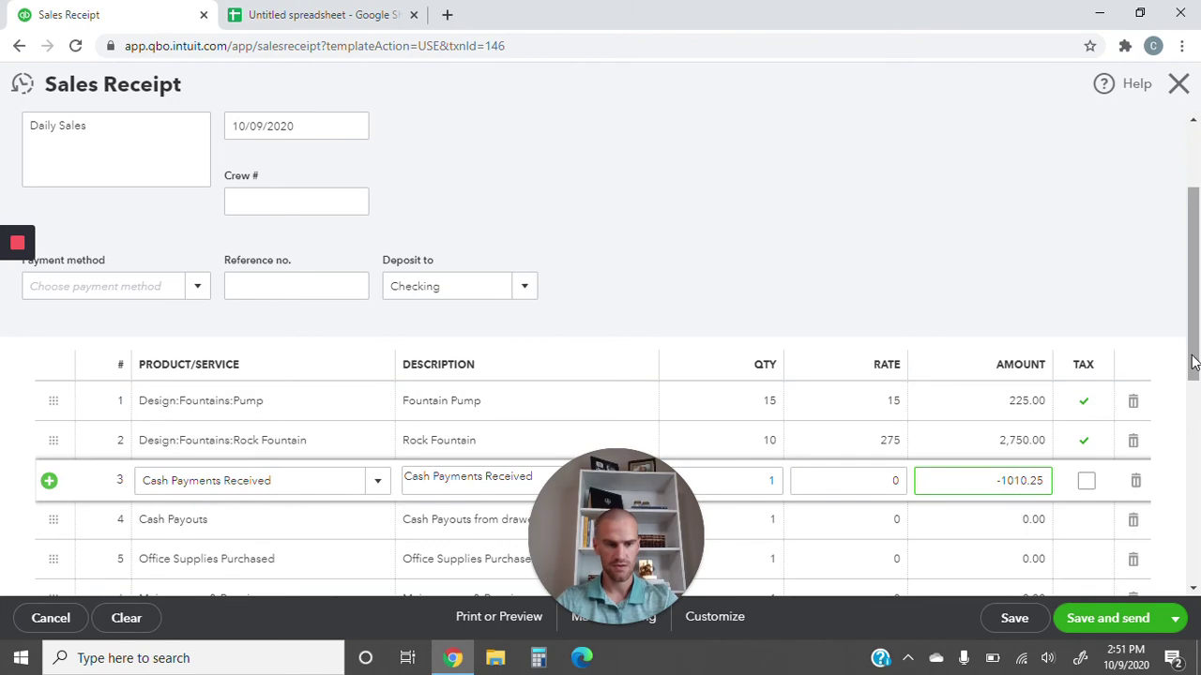
pyautogui.moveTo(1187, 363); pyautogui.dragTo(1187, 434)
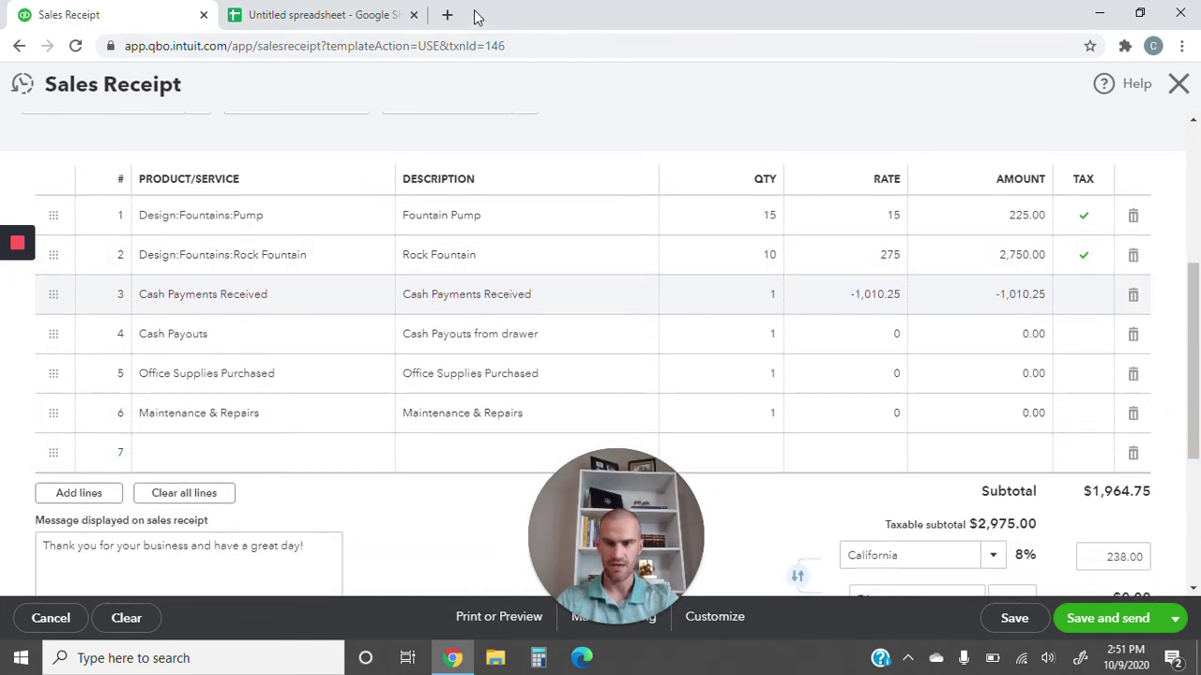
# Step: Look up Cash Payouts in the spreadsheet's Sales Receipt Summary and set the Cash Payouts line's amount to 150.00 on the receipt
pyautogui.click(338, 14)
pyautogui.click(635, 281)
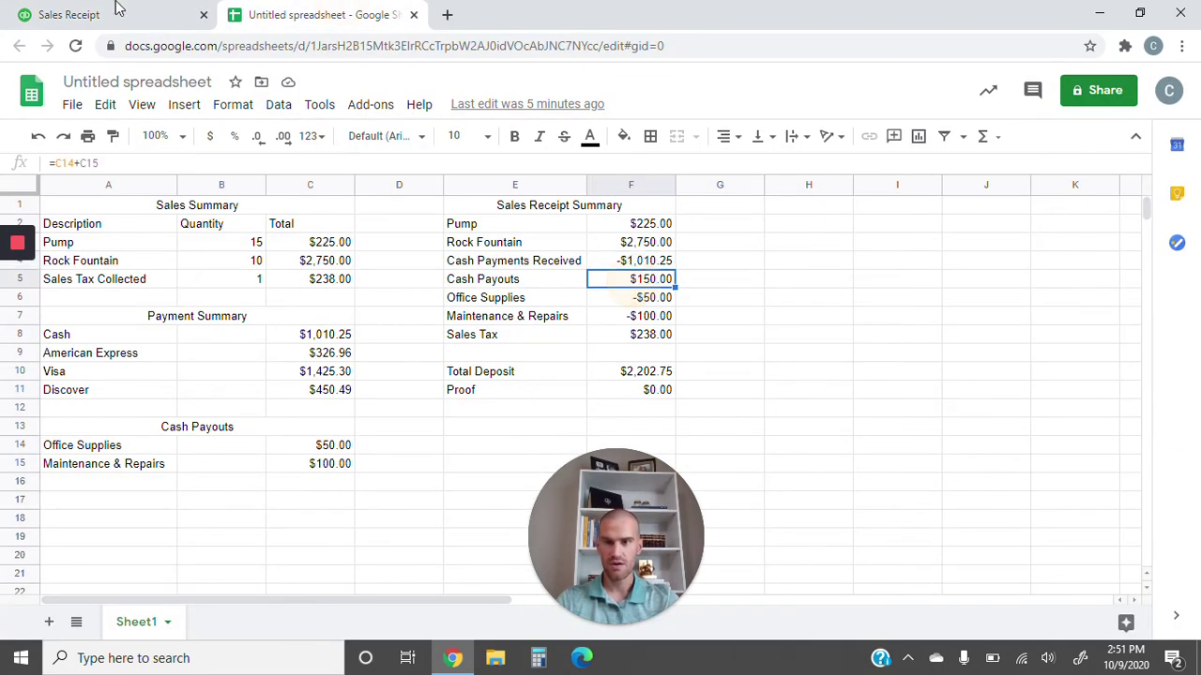
pyautogui.hotkey('ctrl', 'shift', 'Tab')
pyautogui.click(1017, 328)
pyautogui.write('150.00')
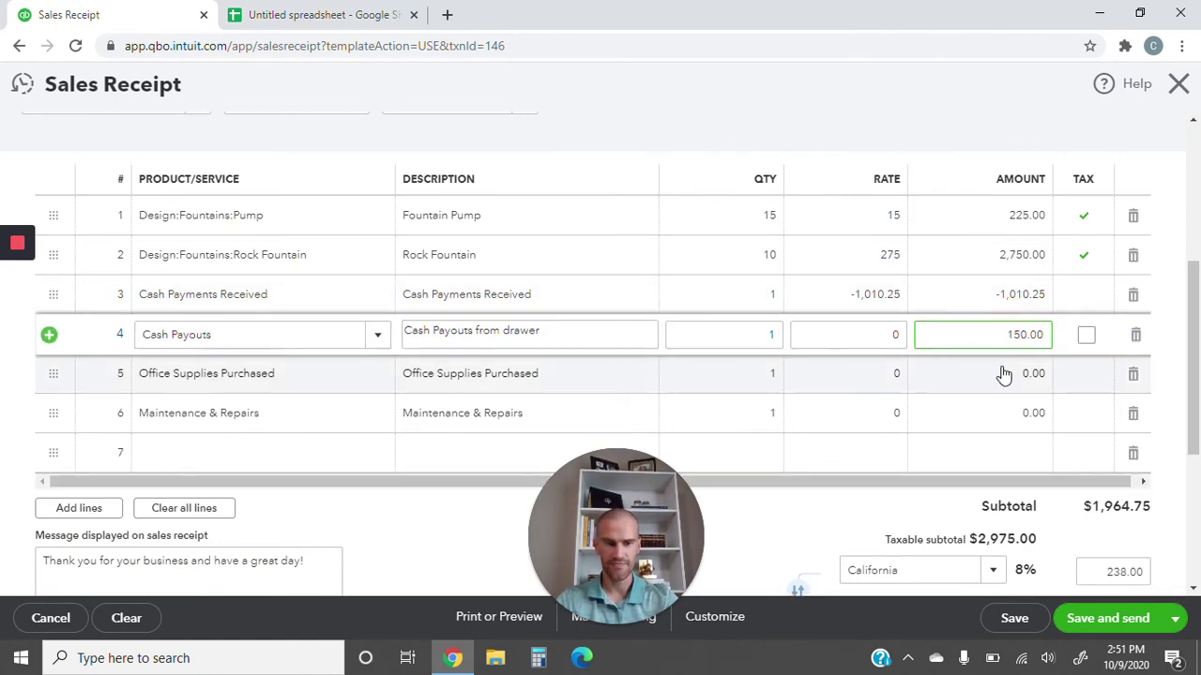
# Step: Set the Office Supplies Purchased line's amount to -50.00, taken from the Office Supplies row of the spreadsheet
pyautogui.click(985, 374)
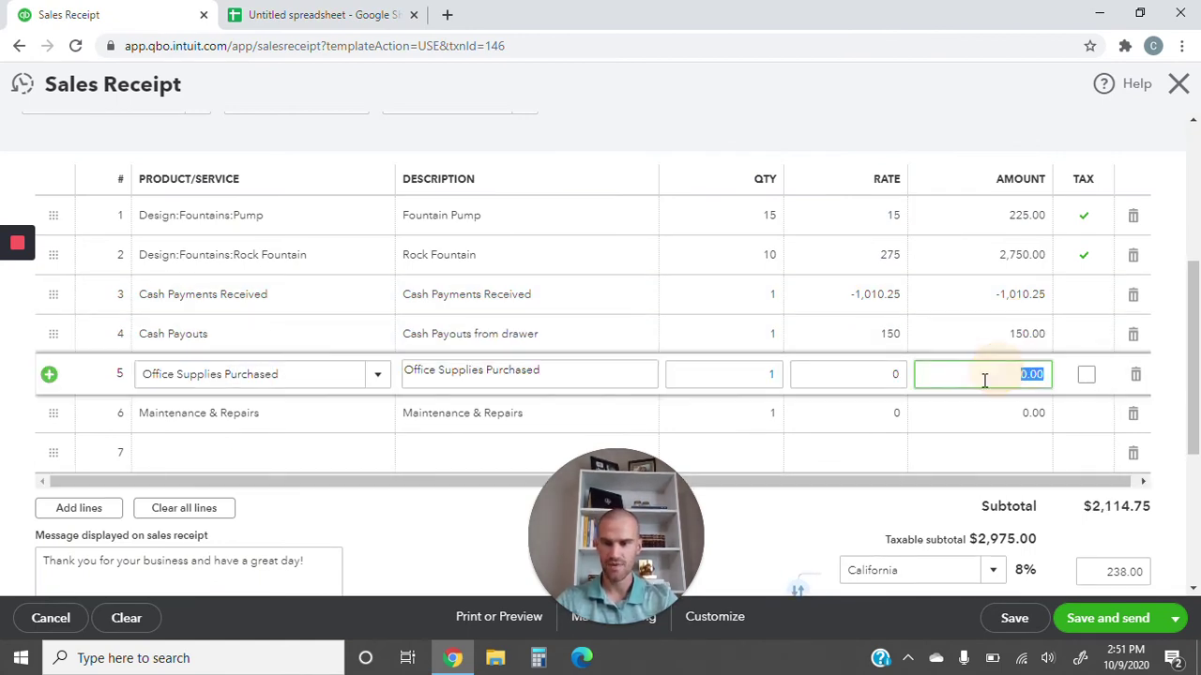
pyautogui.click(323, 14)
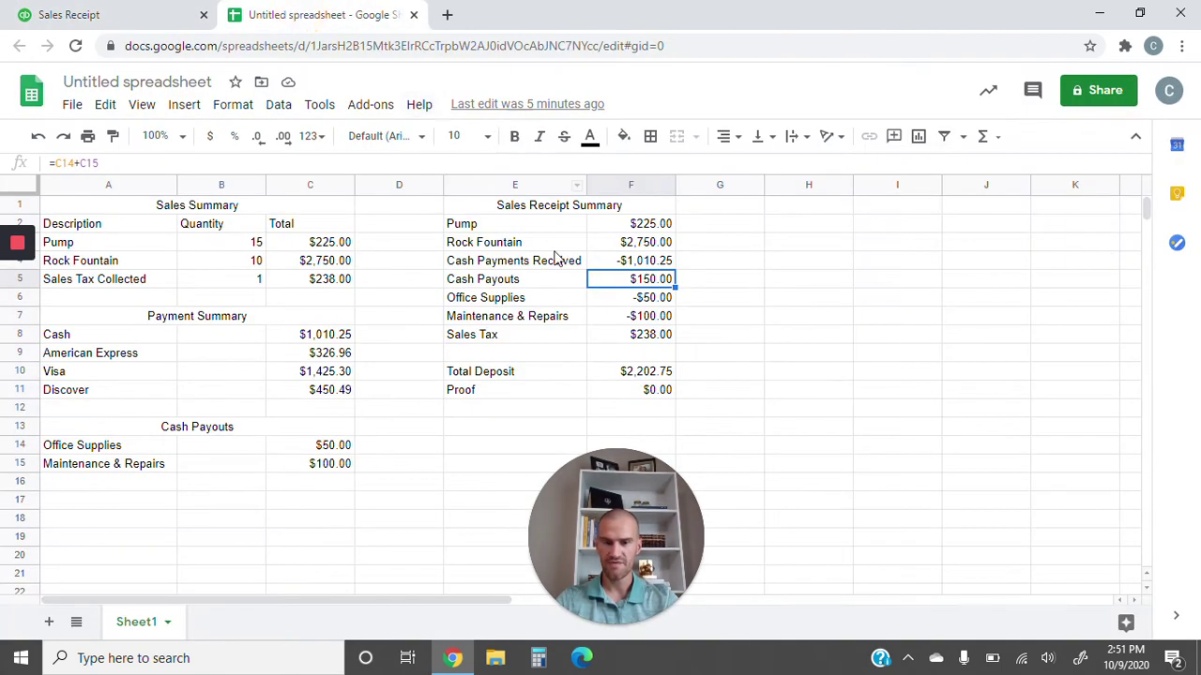
pyautogui.click(654, 298)
pyautogui.click(112, 12)
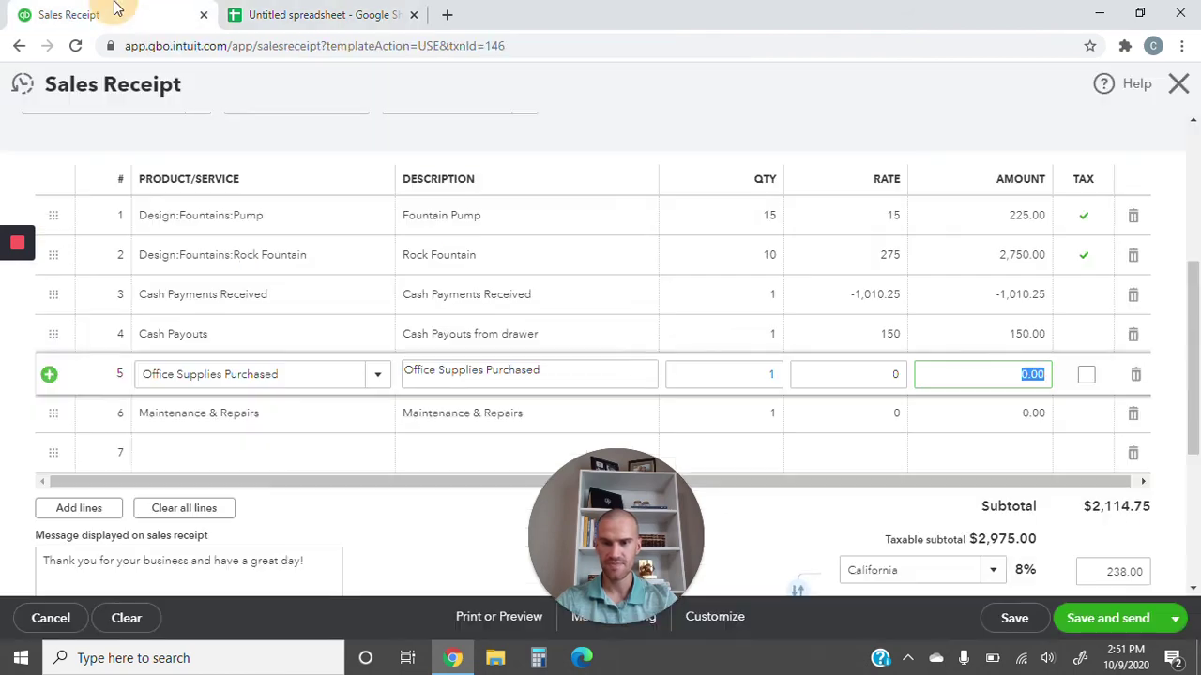
pyautogui.write('-50.00')
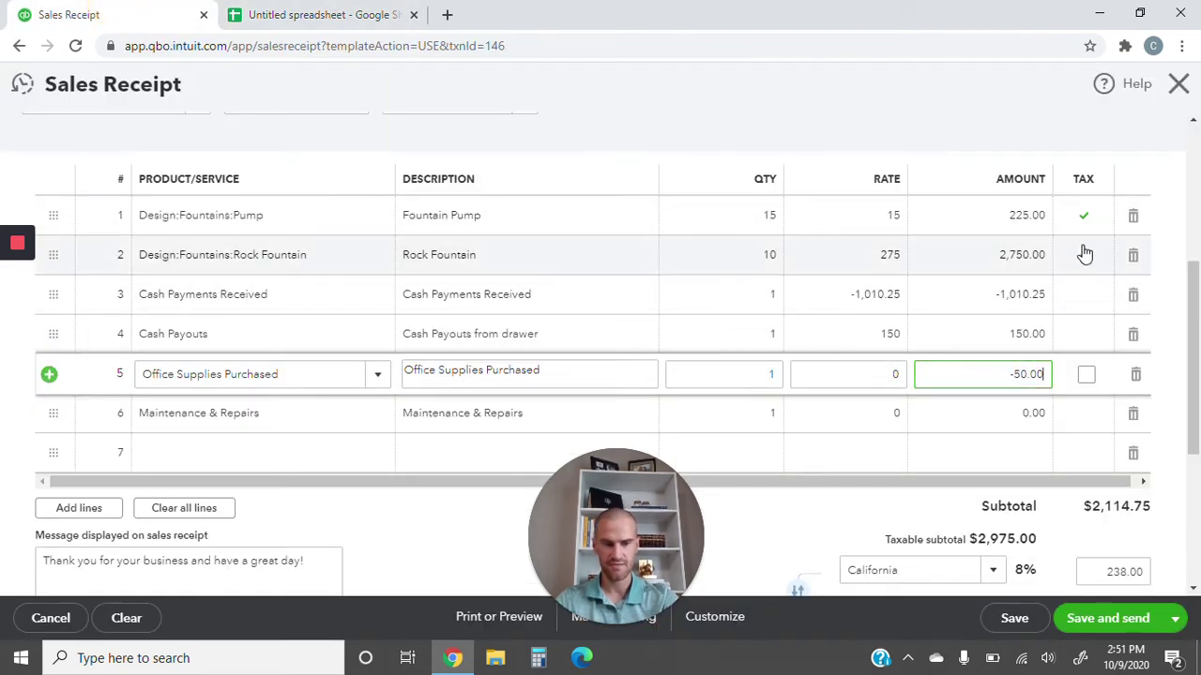
# Step: Set the Maintenance & Repairs line's amount to -100.00, taken from the matching row of the spreadsheet
pyautogui.click(994, 417)
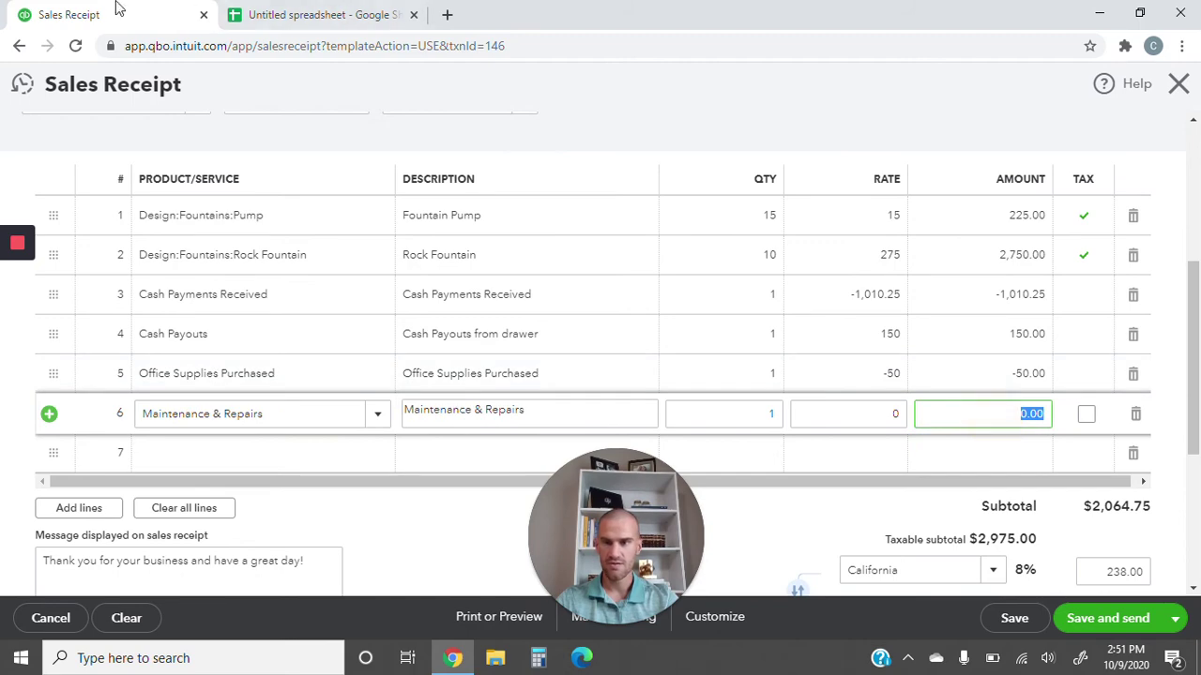
pyautogui.click(291, 11)
pyautogui.click(649, 322)
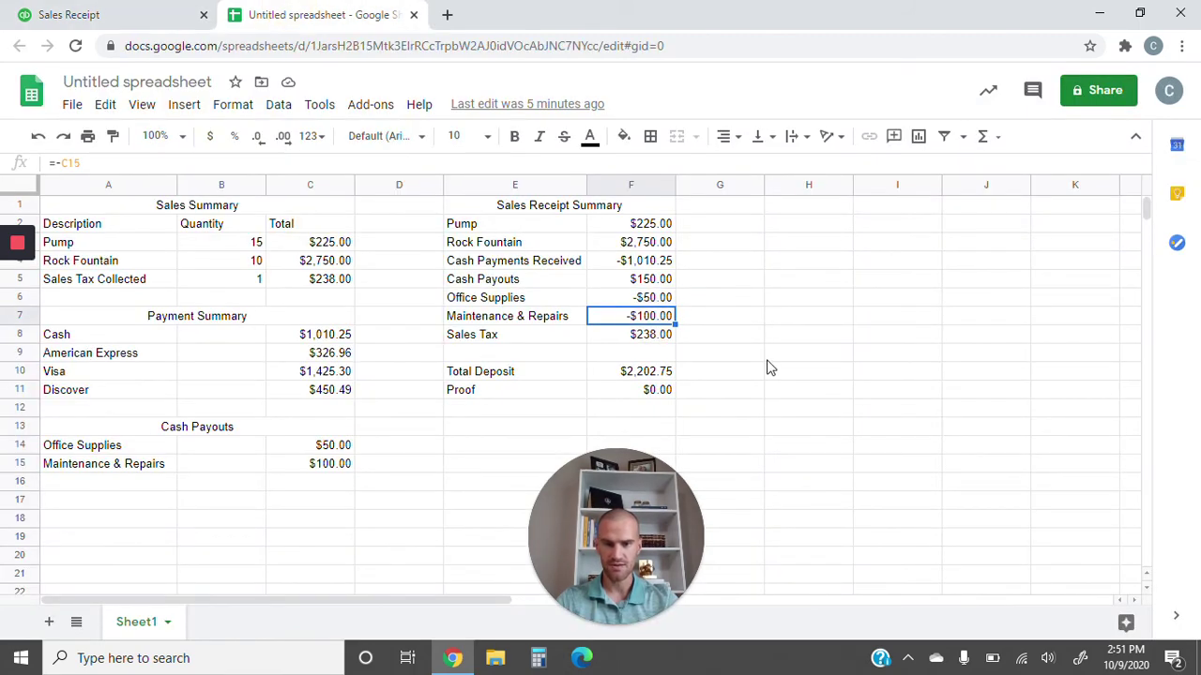
pyautogui.click(47, 11)
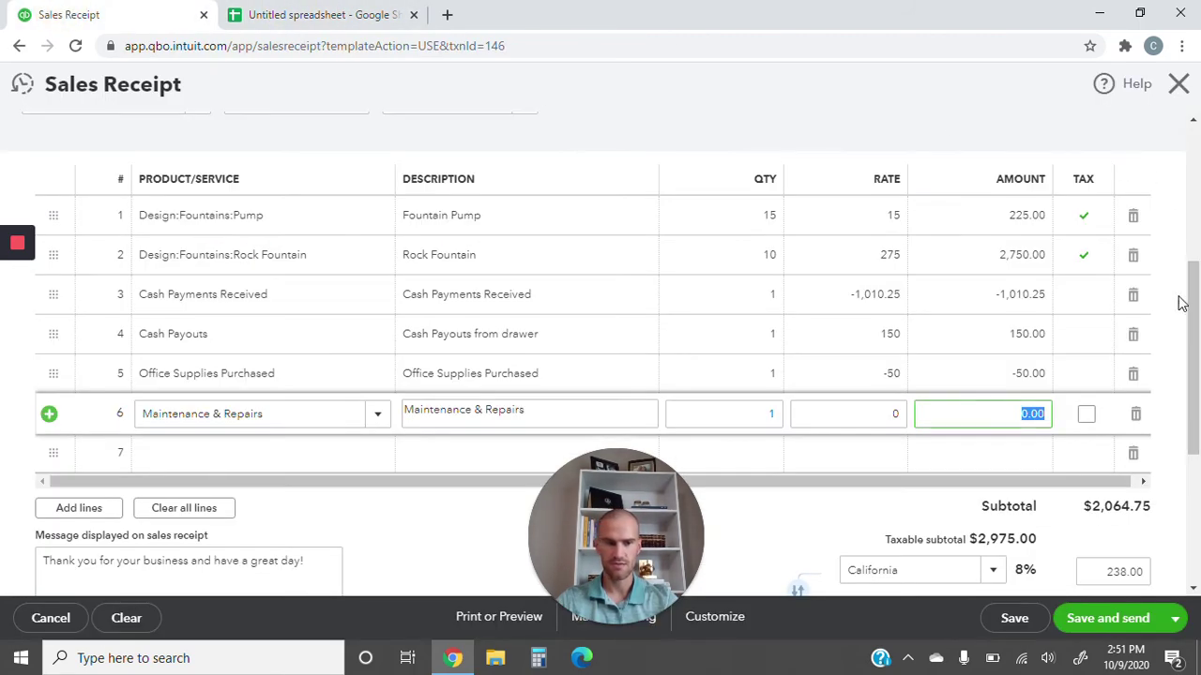
pyautogui.write('-10')
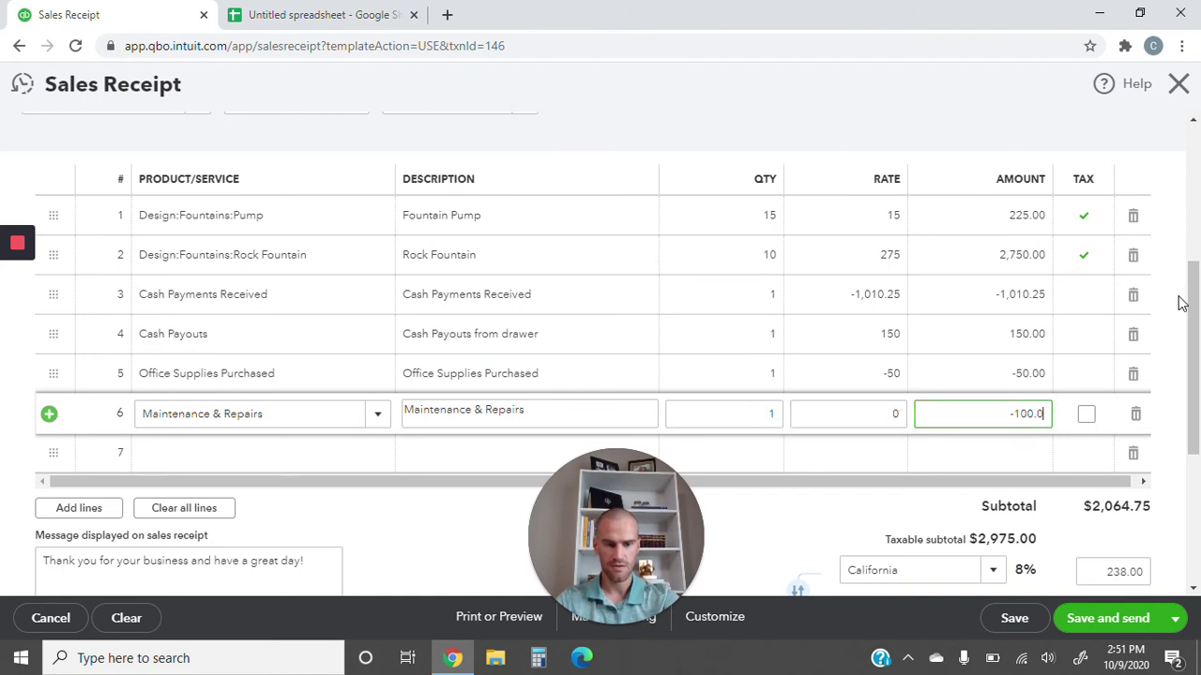
pyautogui.click(1009, 377)
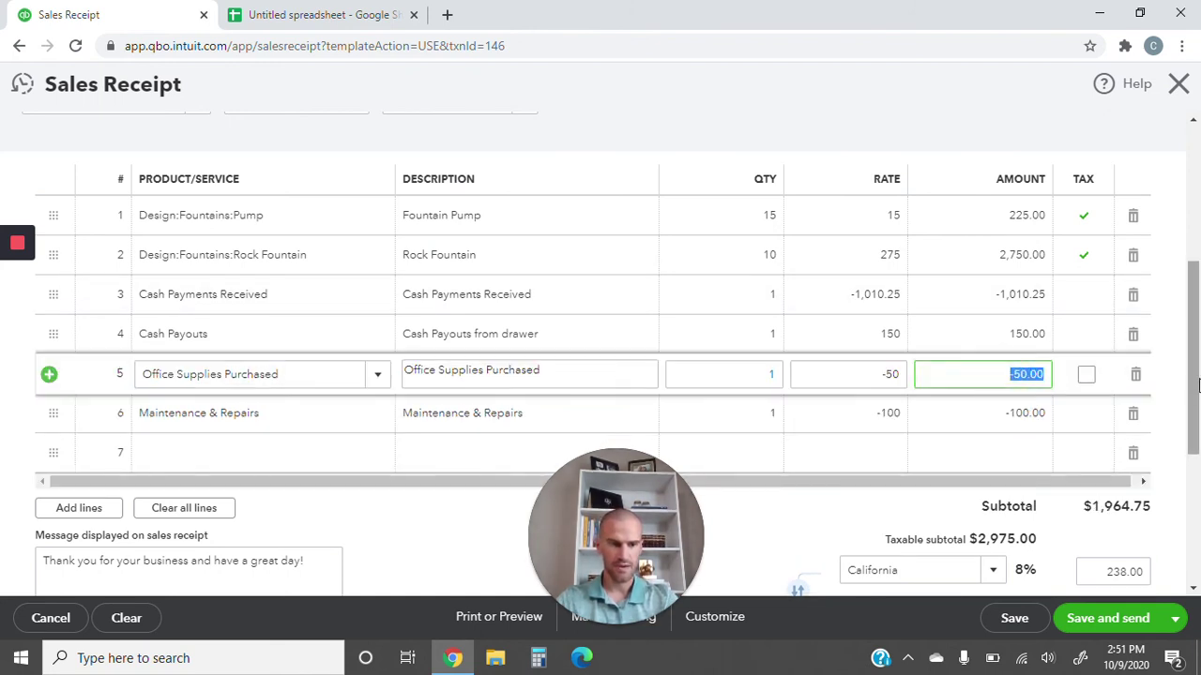
# Step: Compare the receipt's sales tax and total with the Sales Tax and Total Deposit rows of the spreadsheet
pyautogui.moveTo(1191, 385); pyautogui.dragTo(1196, 460)
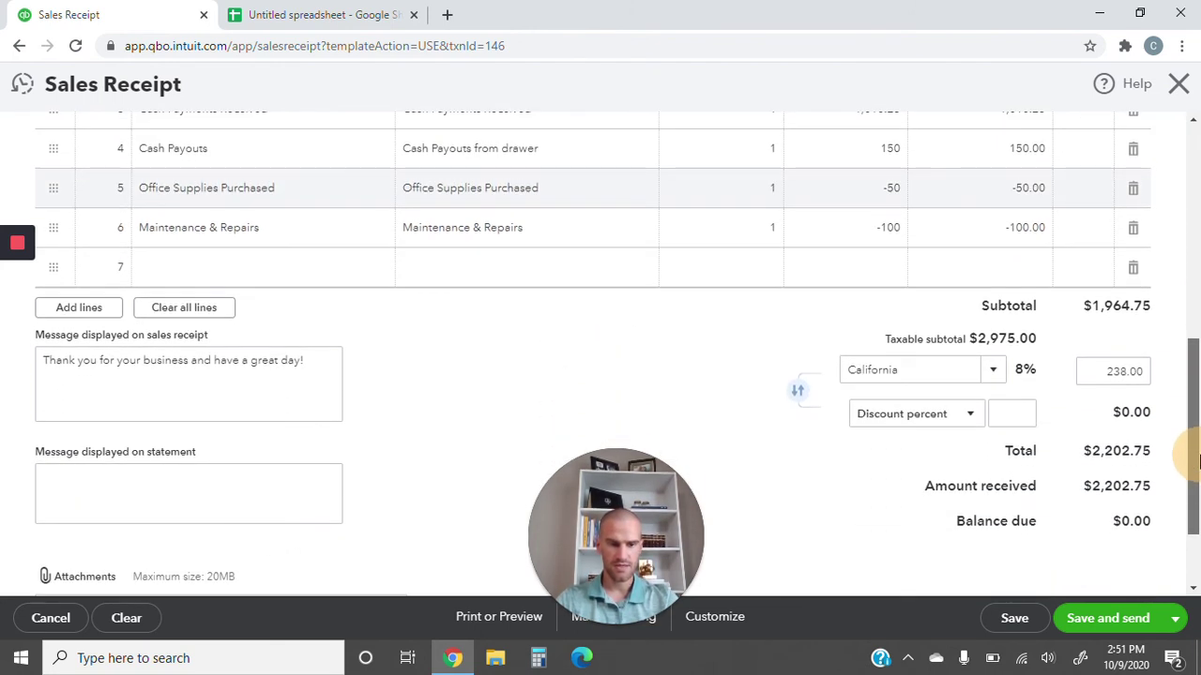
pyautogui.click(1095, 377)
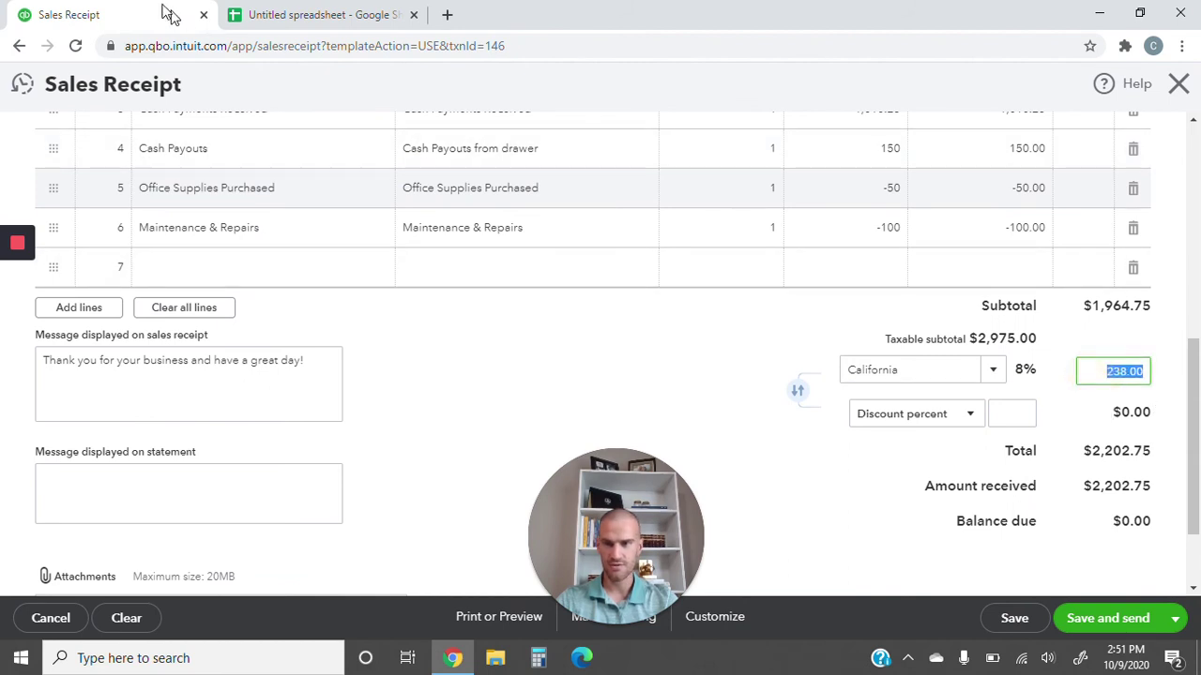
pyautogui.click(291, 14)
pyautogui.click(635, 337)
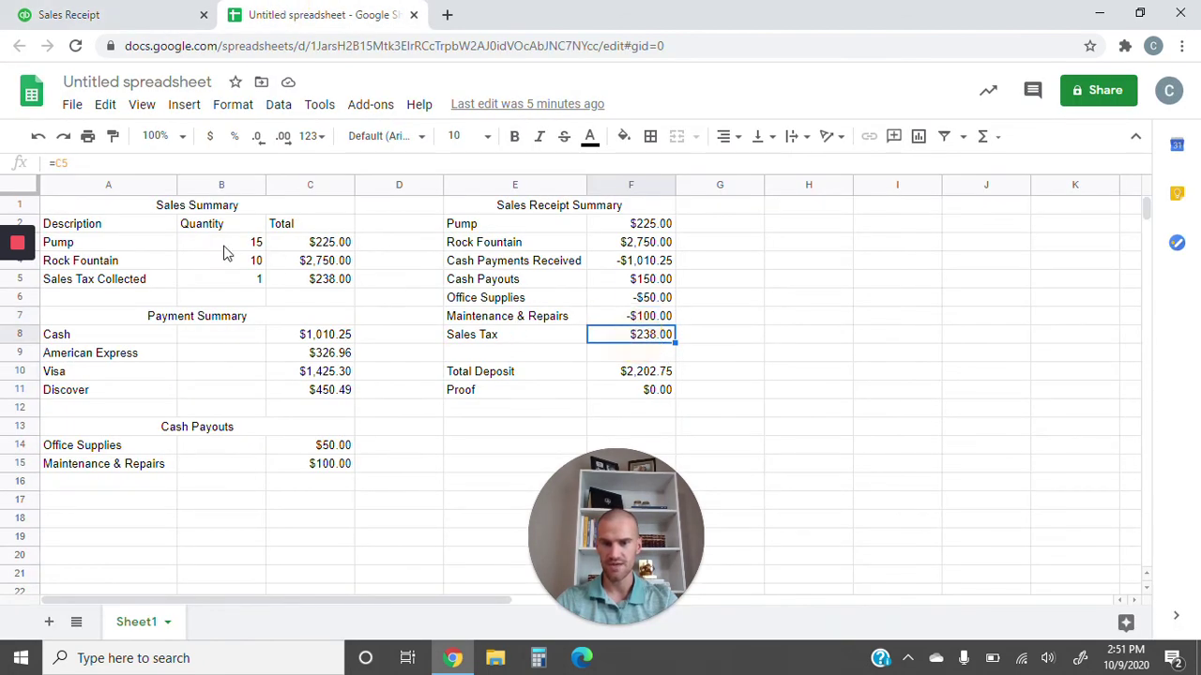
pyautogui.click(309, 280)
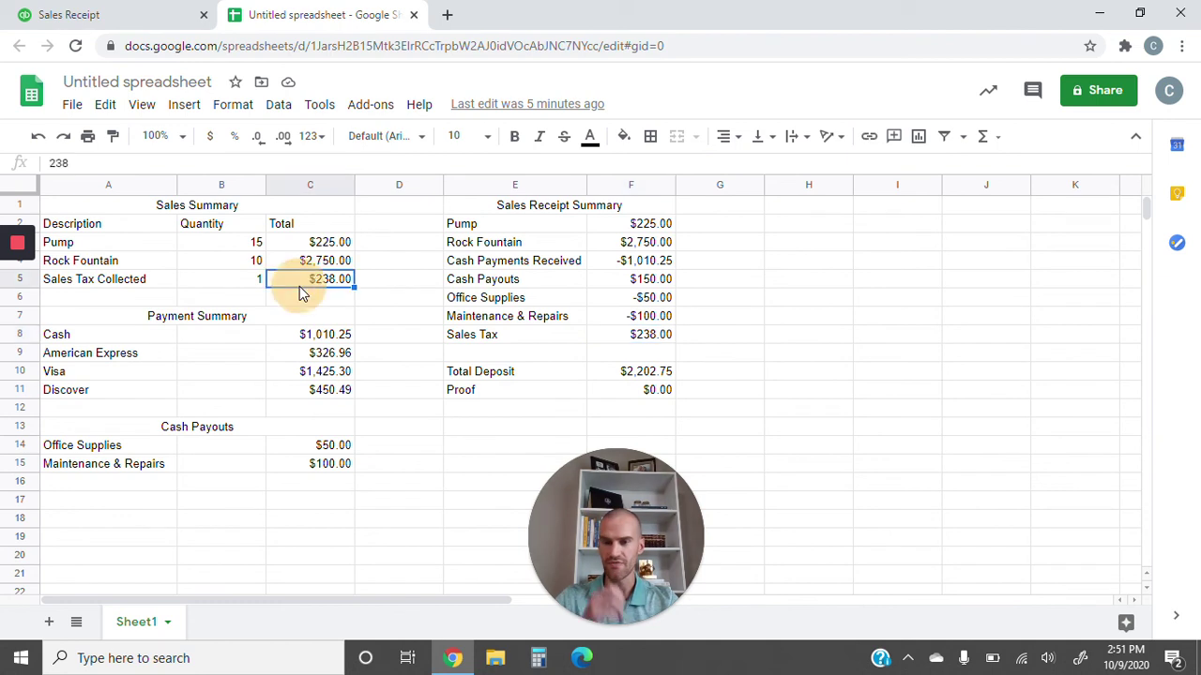
pyautogui.click(636, 375)
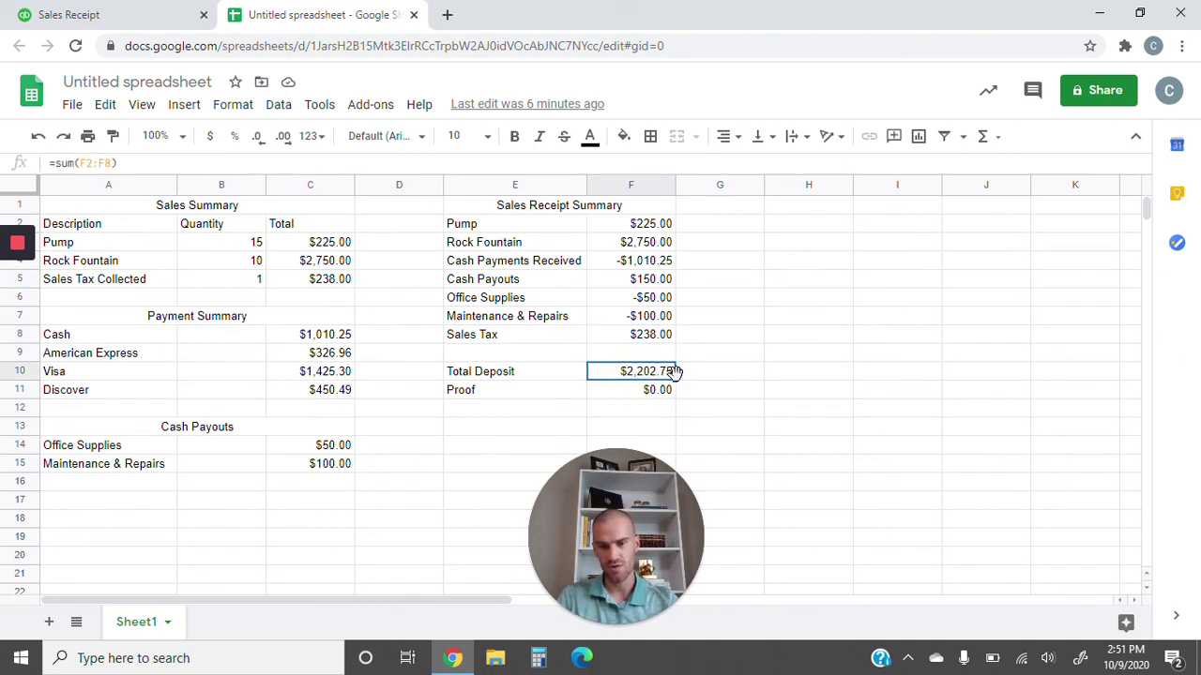
pyautogui.click(45, 13)
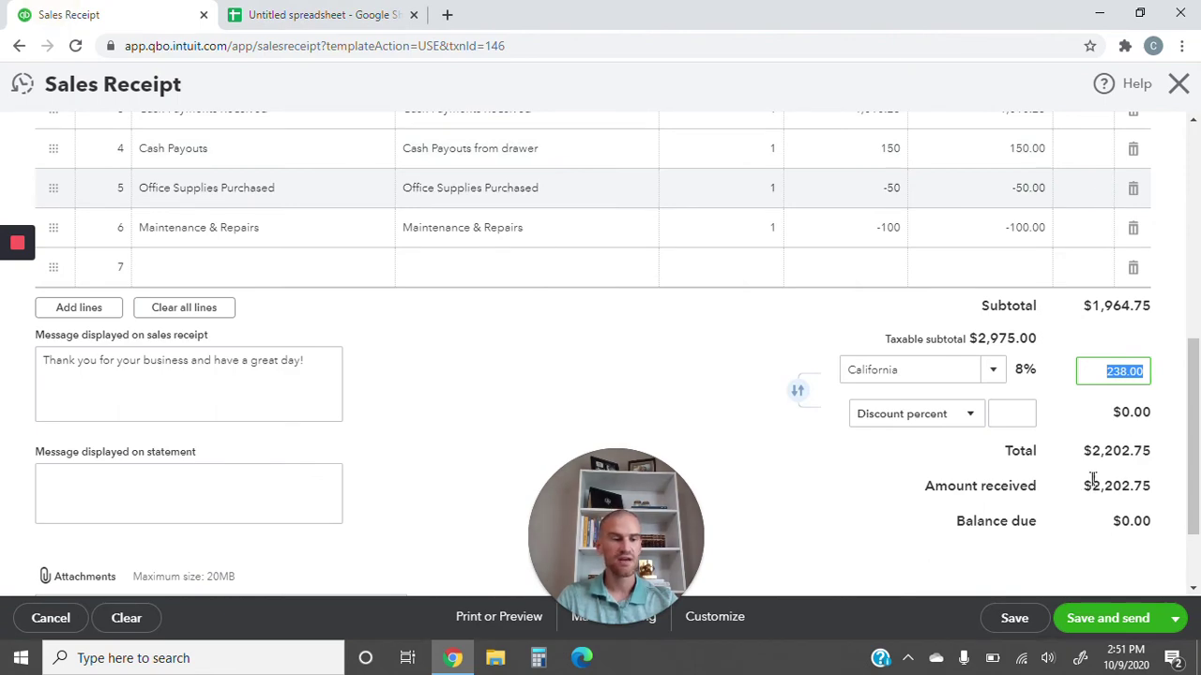
# Step: Check the receipt's amount received and deposit account, and save and close the sales receipt
pyautogui.moveTo(1086, 484); pyautogui.dragTo(1189, 314)
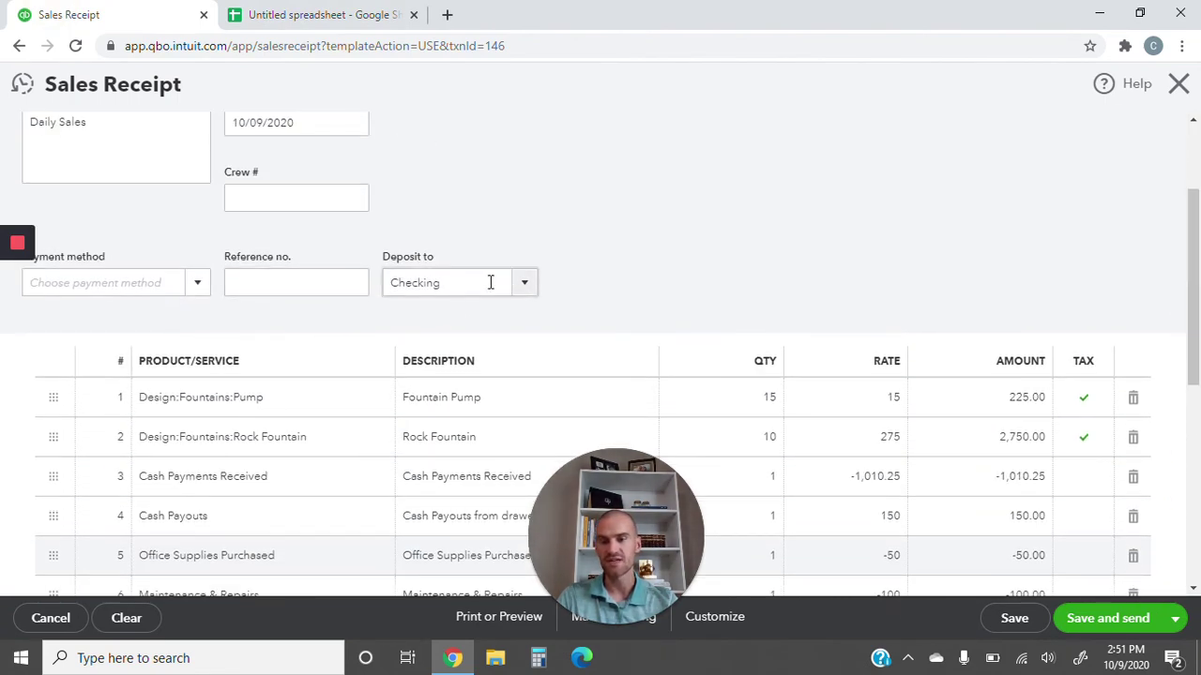
pyautogui.moveTo(1194, 214); pyautogui.dragTo(1195, 396)
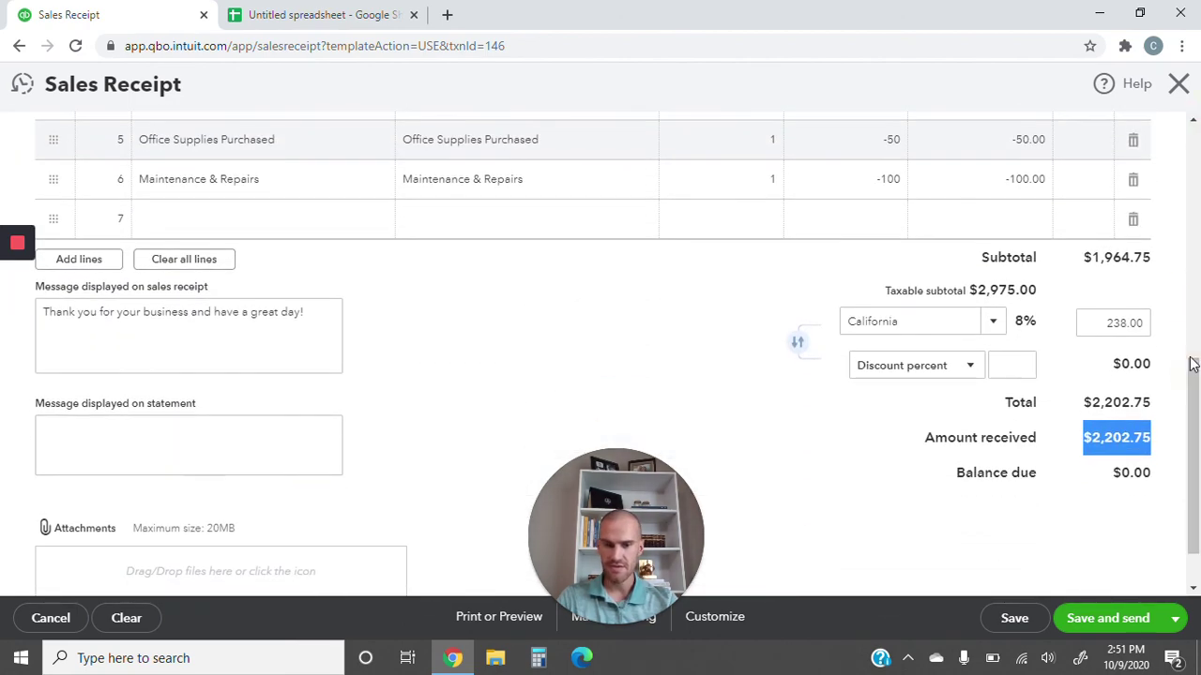
pyautogui.click(1176, 620)
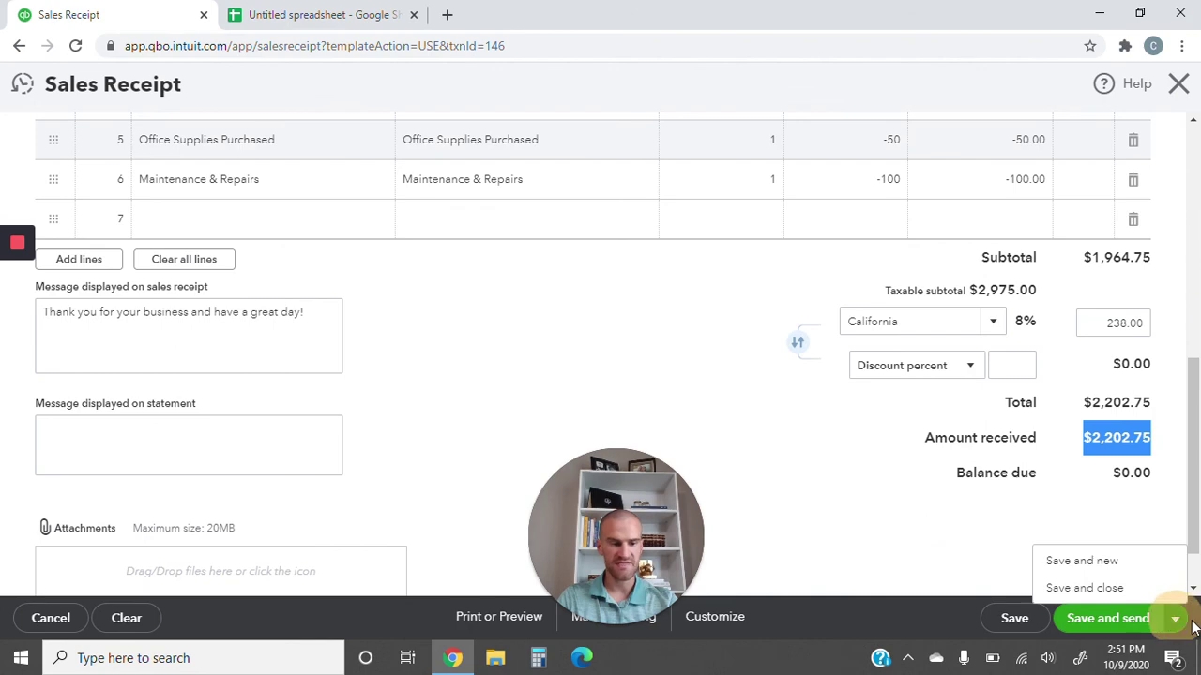
pyautogui.click(1103, 591)
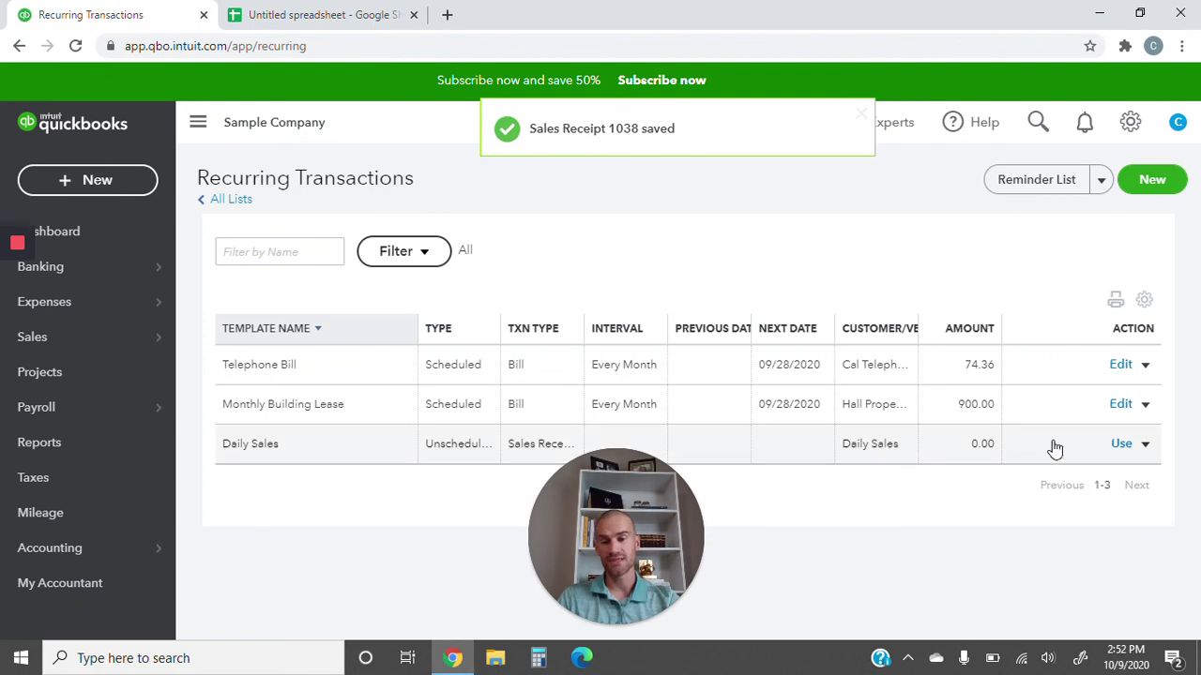
# Step: Review the spreadsheet's cash rows, and start a funds transfer from Cash in Drawer to Checking
pyautogui.click(315, 11)
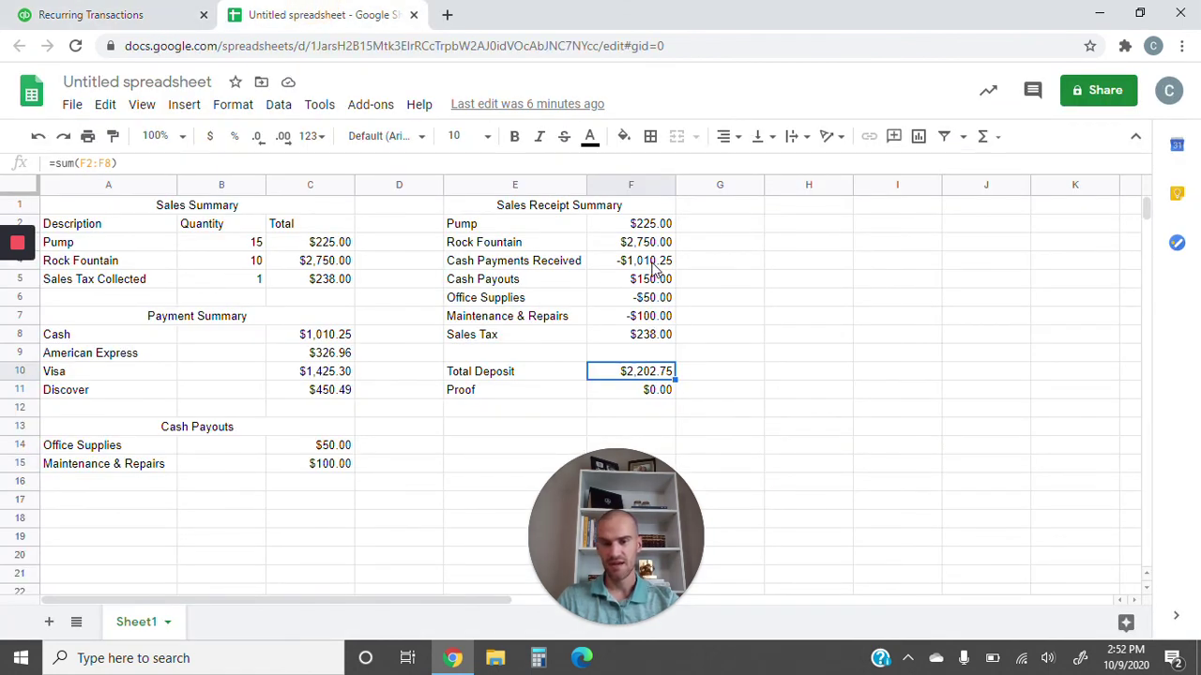
pyautogui.click(58, 9)
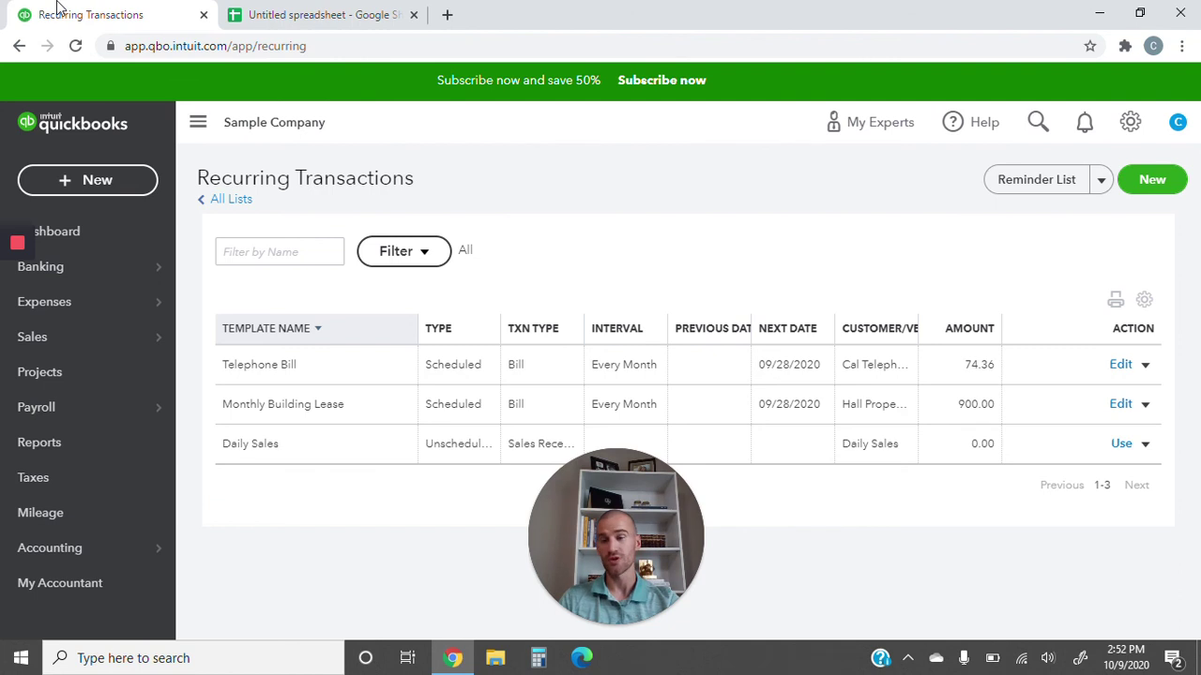
pyautogui.click(97, 179)
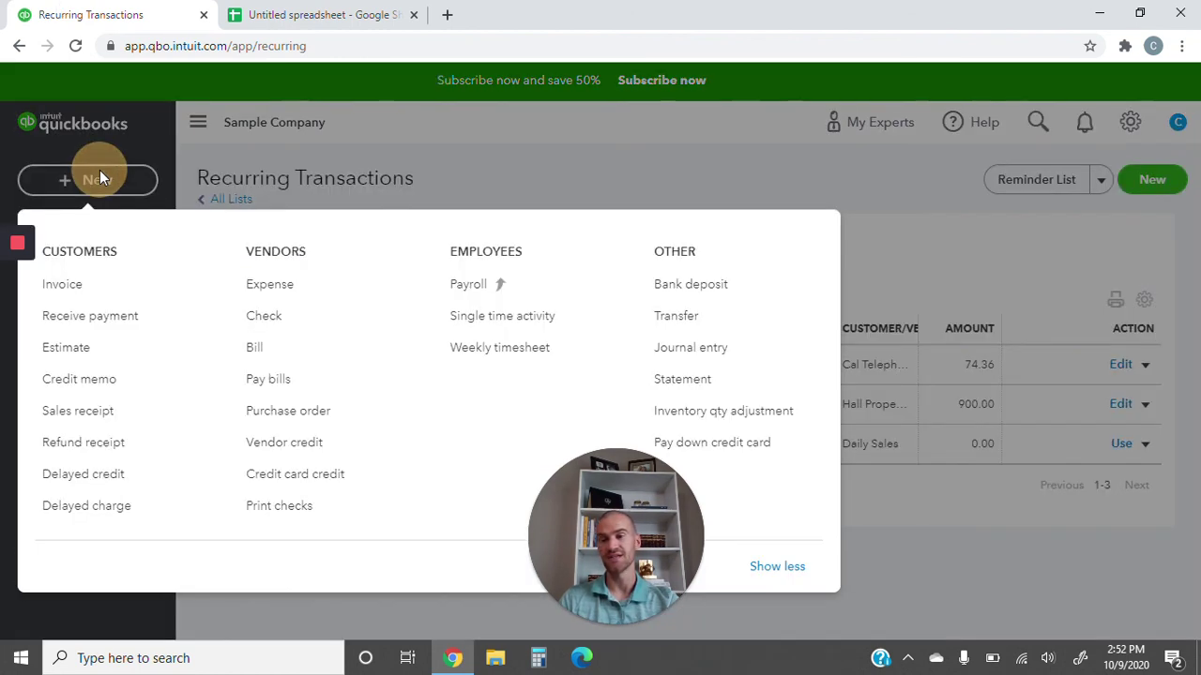
pyautogui.click(701, 319)
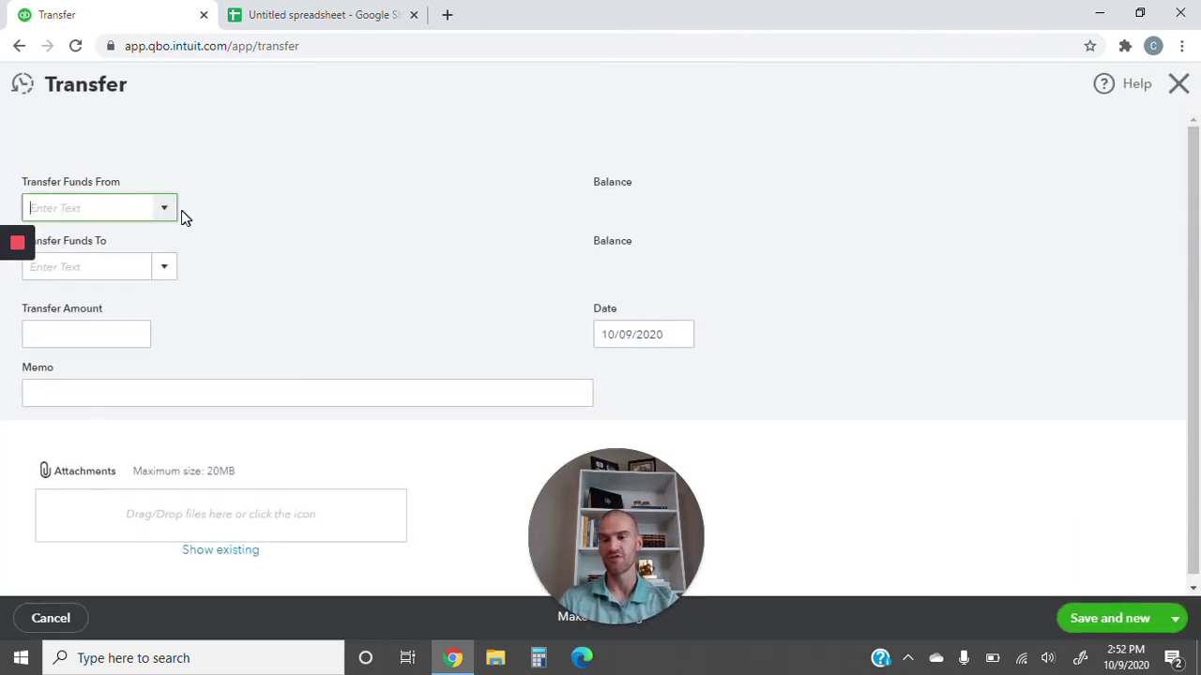
pyautogui.click(161, 208)
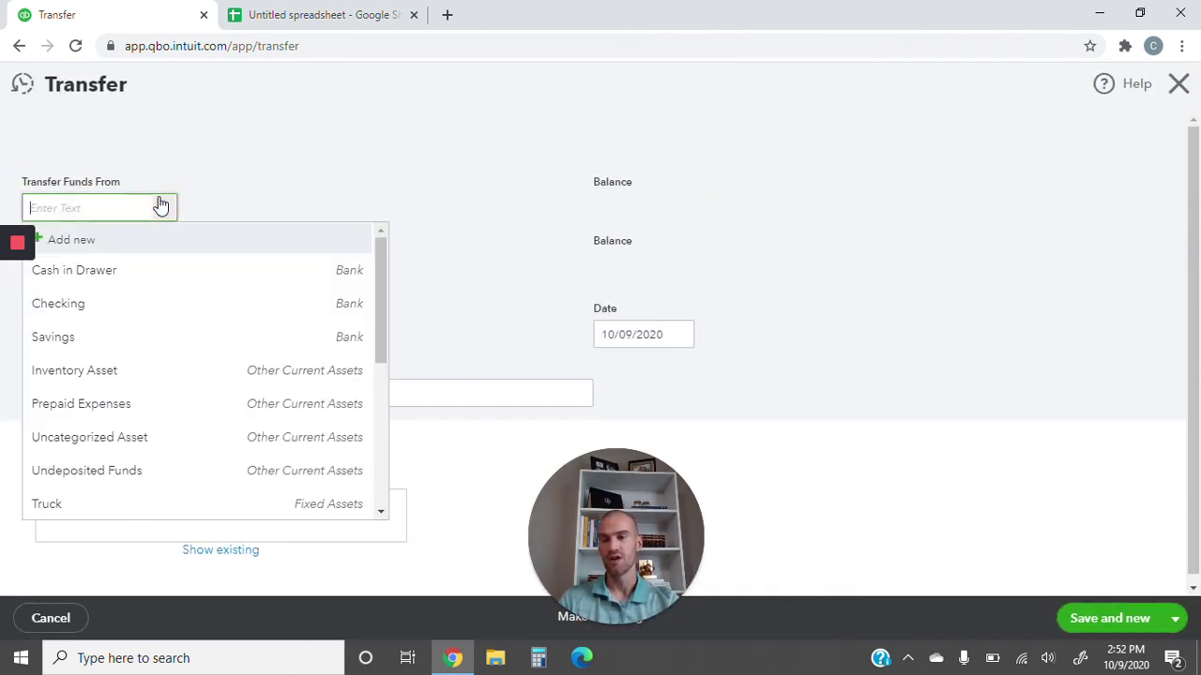
pyautogui.click(148, 269)
pyautogui.click(155, 266)
pyautogui.click(145, 362)
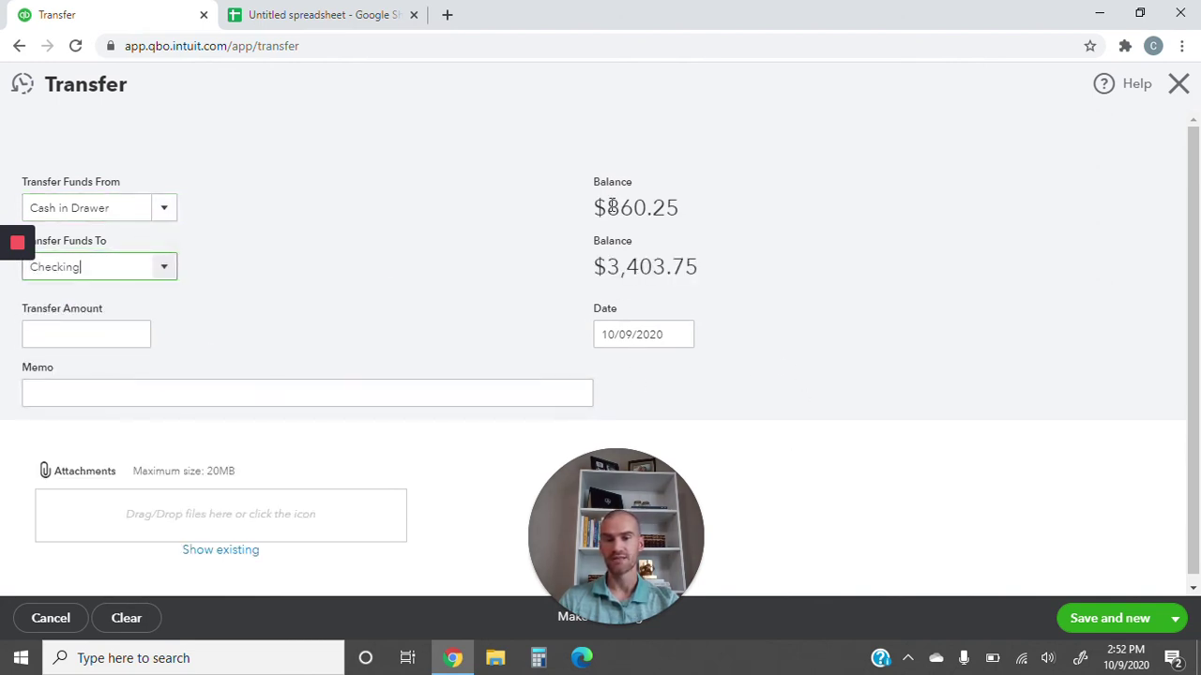
# Step: Compare the Cash in Drawer balance on the transfer with the sum of the spreadsheet's Cash Payments Received and Cash Payouts amounts
pyautogui.moveTo(610, 206); pyautogui.dragTo(703, 214)
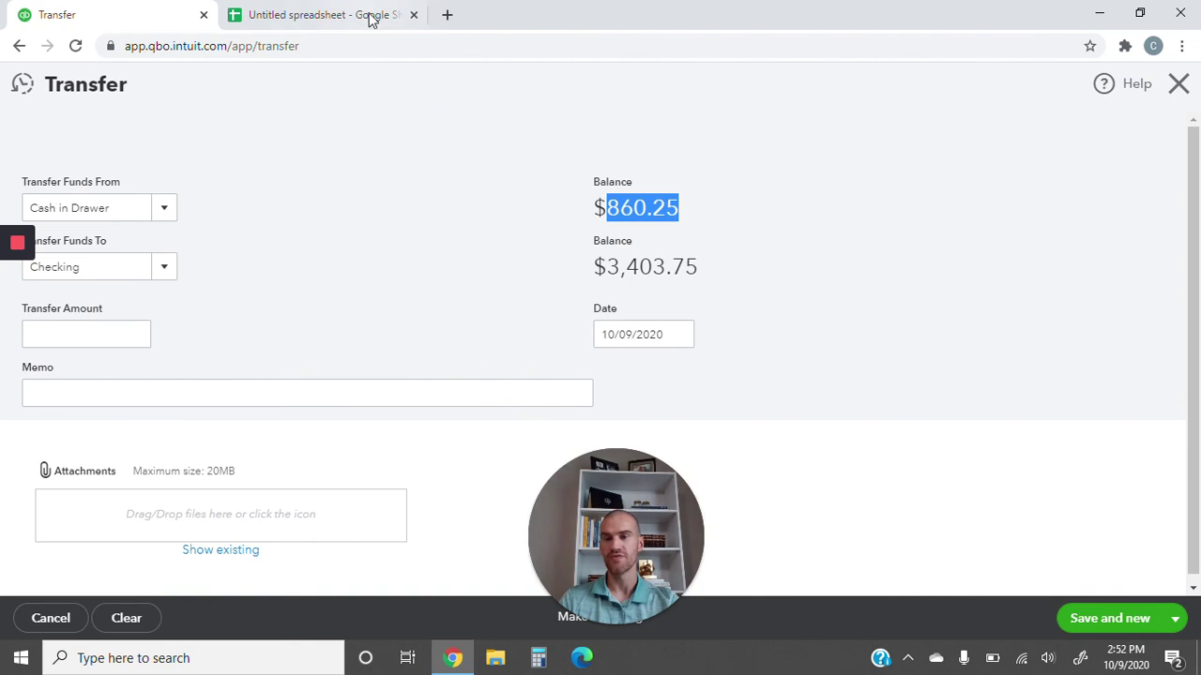
pyautogui.click(322, 13)
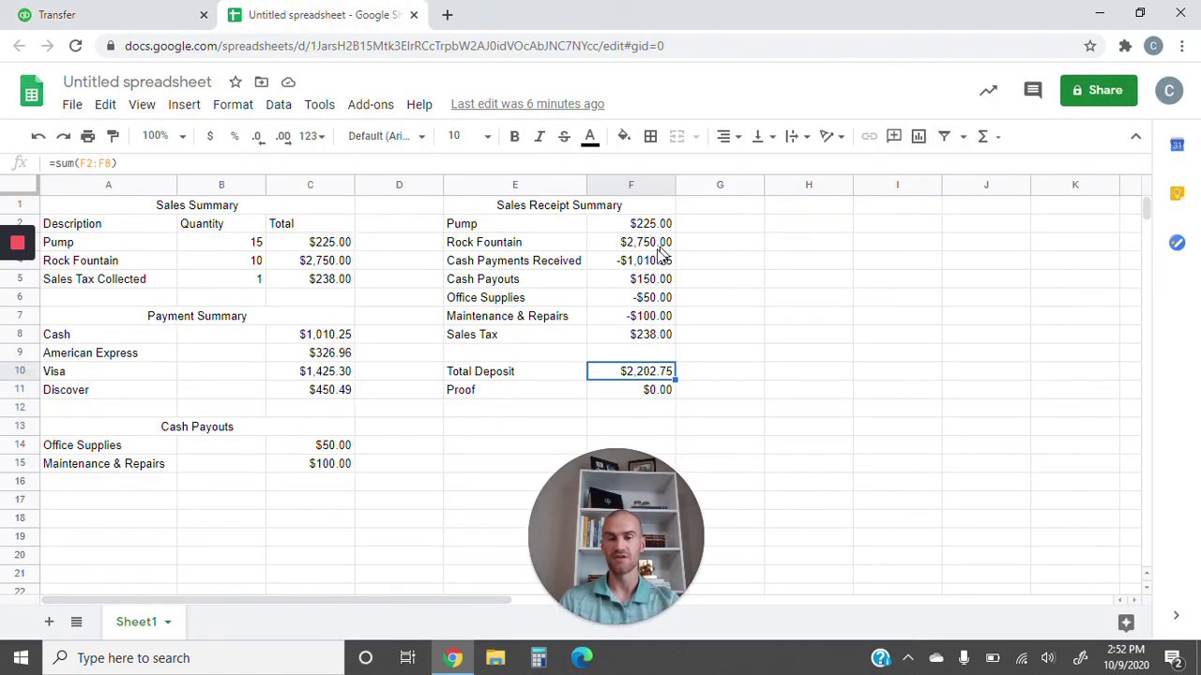
pyautogui.moveTo(645, 265); pyautogui.dragTo(643, 279)
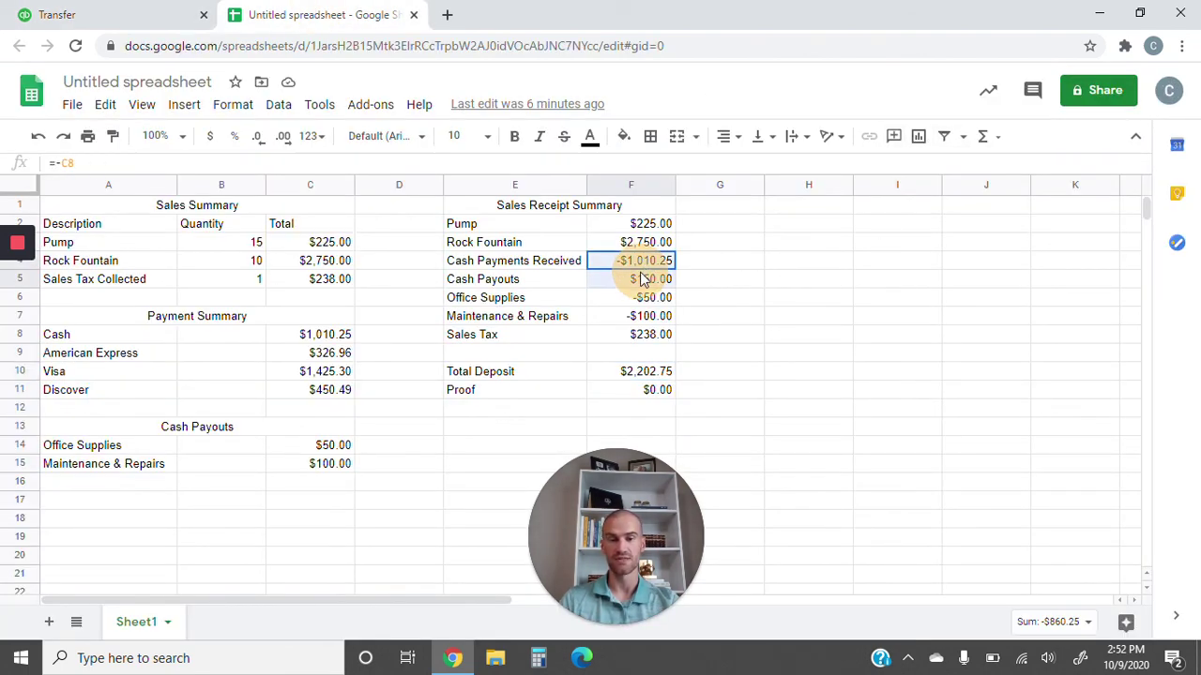
pyautogui.click(928, 254)
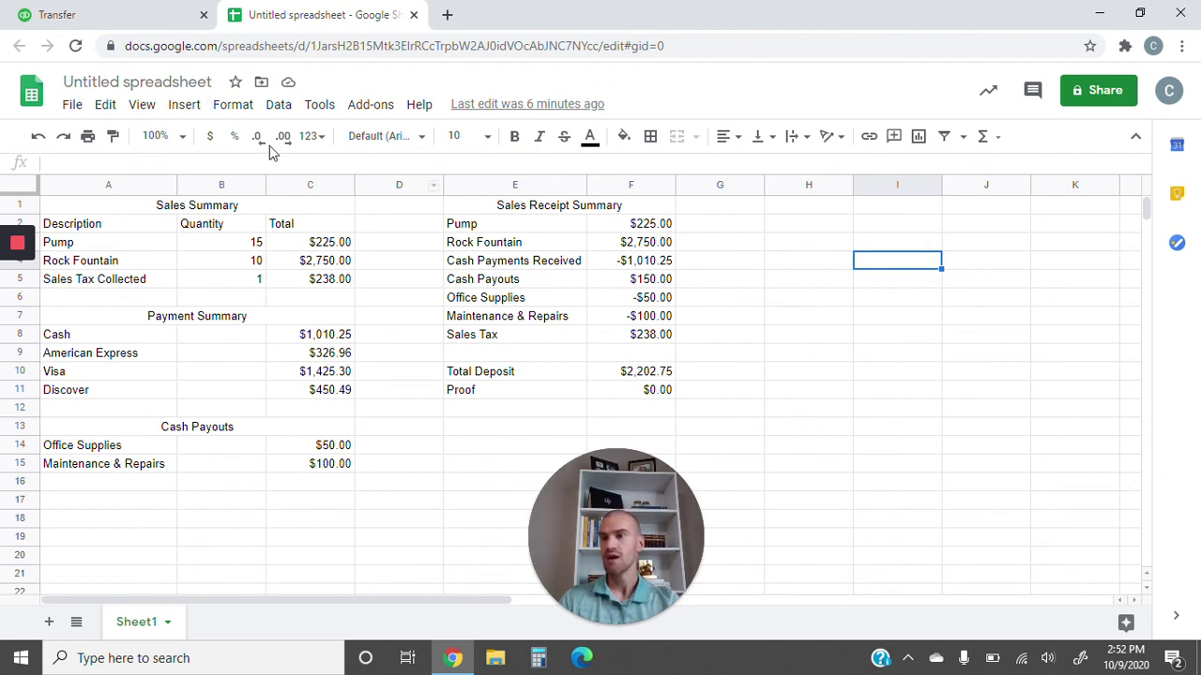
pyautogui.click(81, 8)
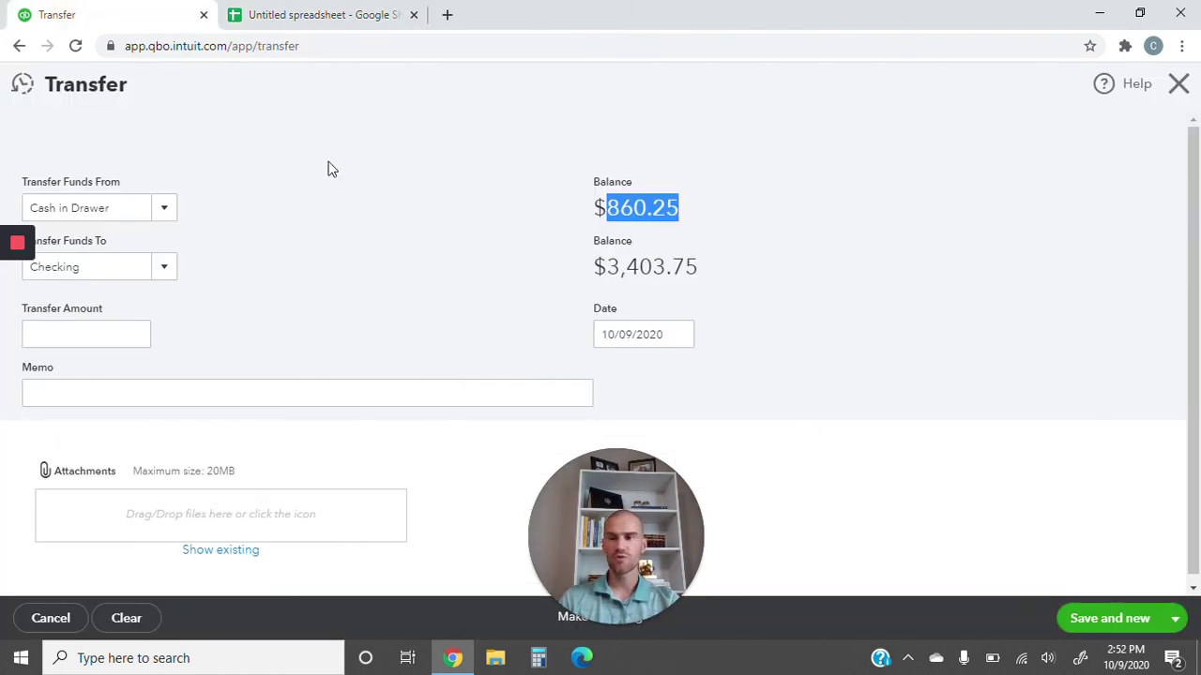